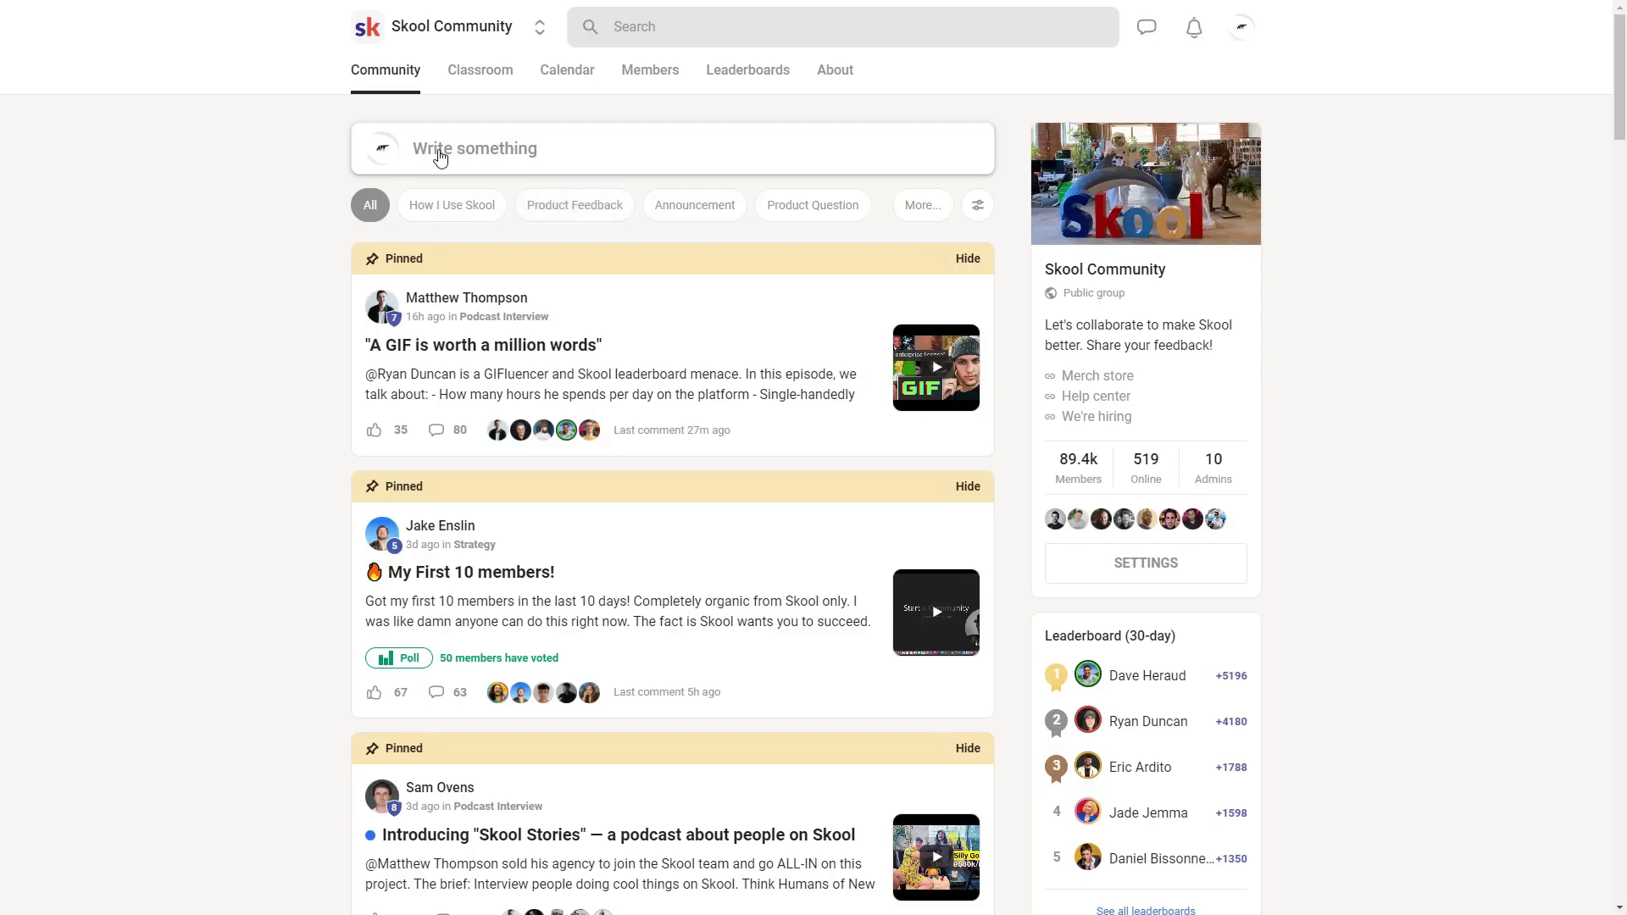
- Examine the new-post form and its category selector in the Skool Community feed, and cancel without posting
left_click(499, 157)
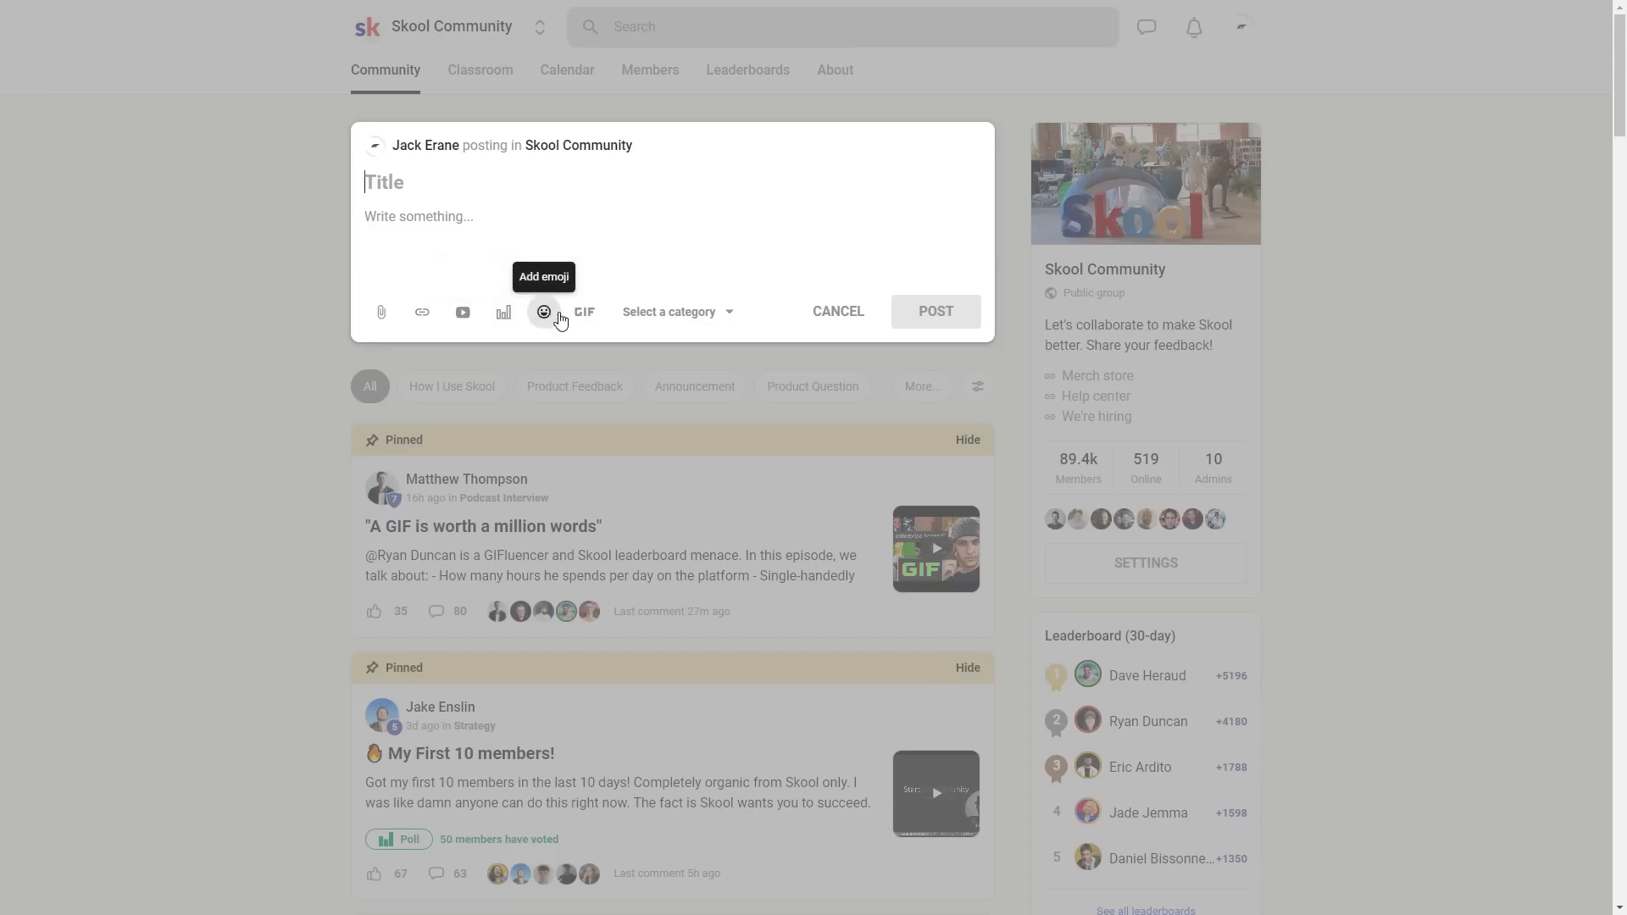
left_click(699, 320)
left_click(838, 311)
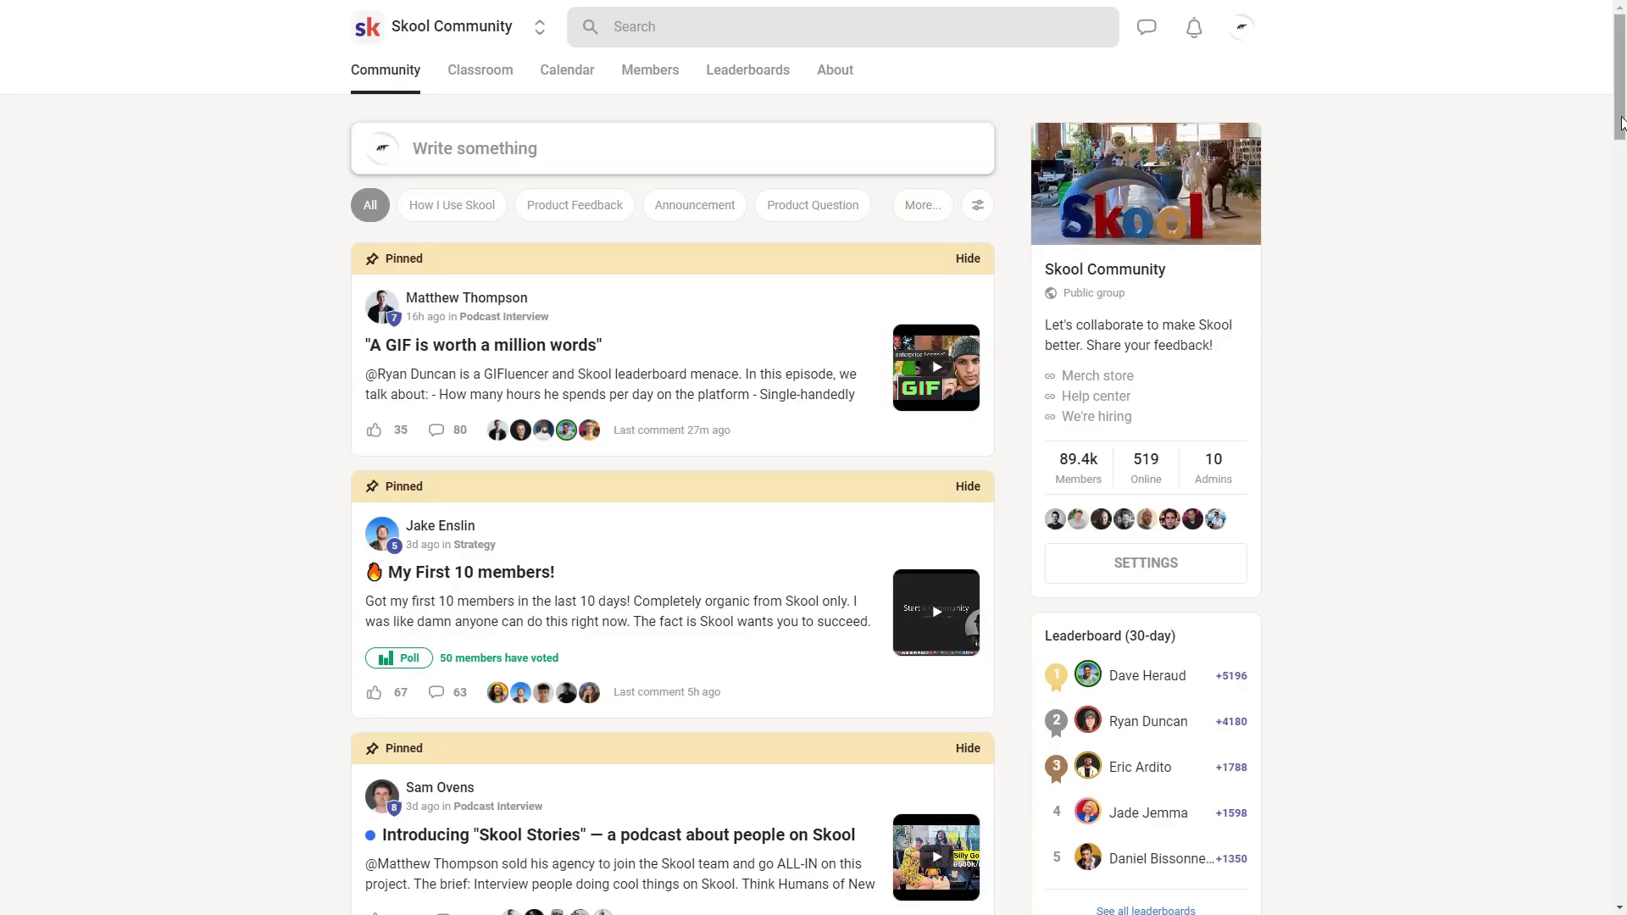
mouse_move(1620, 123)
left_mouse_down()
mouse_move(1609, 194)
mouse_move(1602, 109)
left_mouse_up()
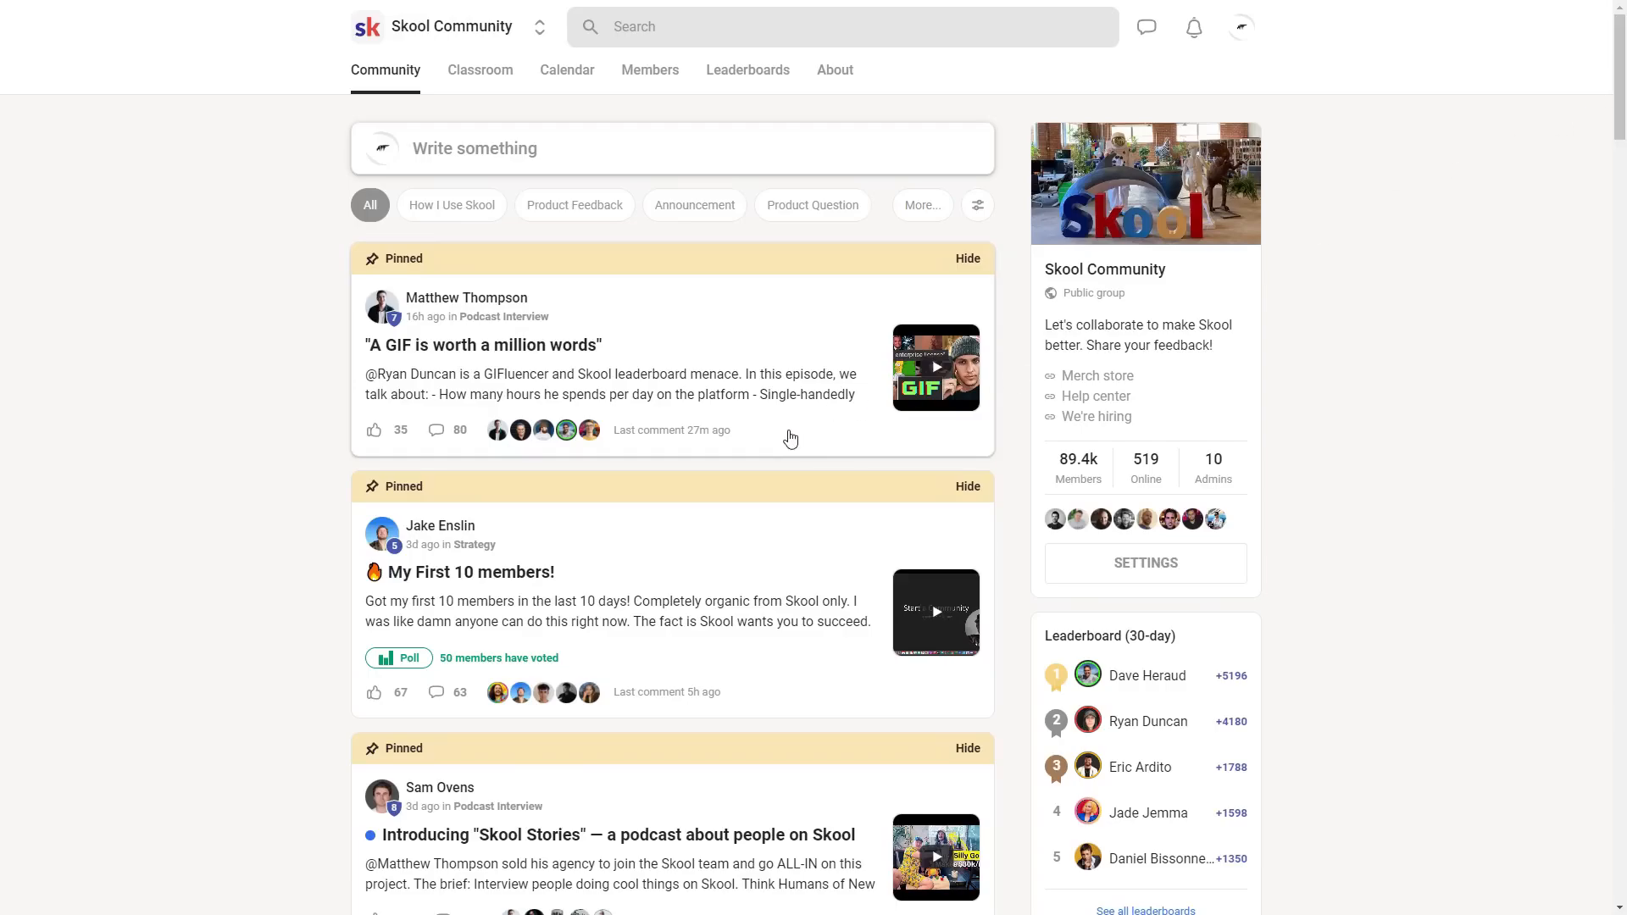
- Read the pinned post "A GIF is worth a million words" down to its last comments and close it
left_click(799, 438)
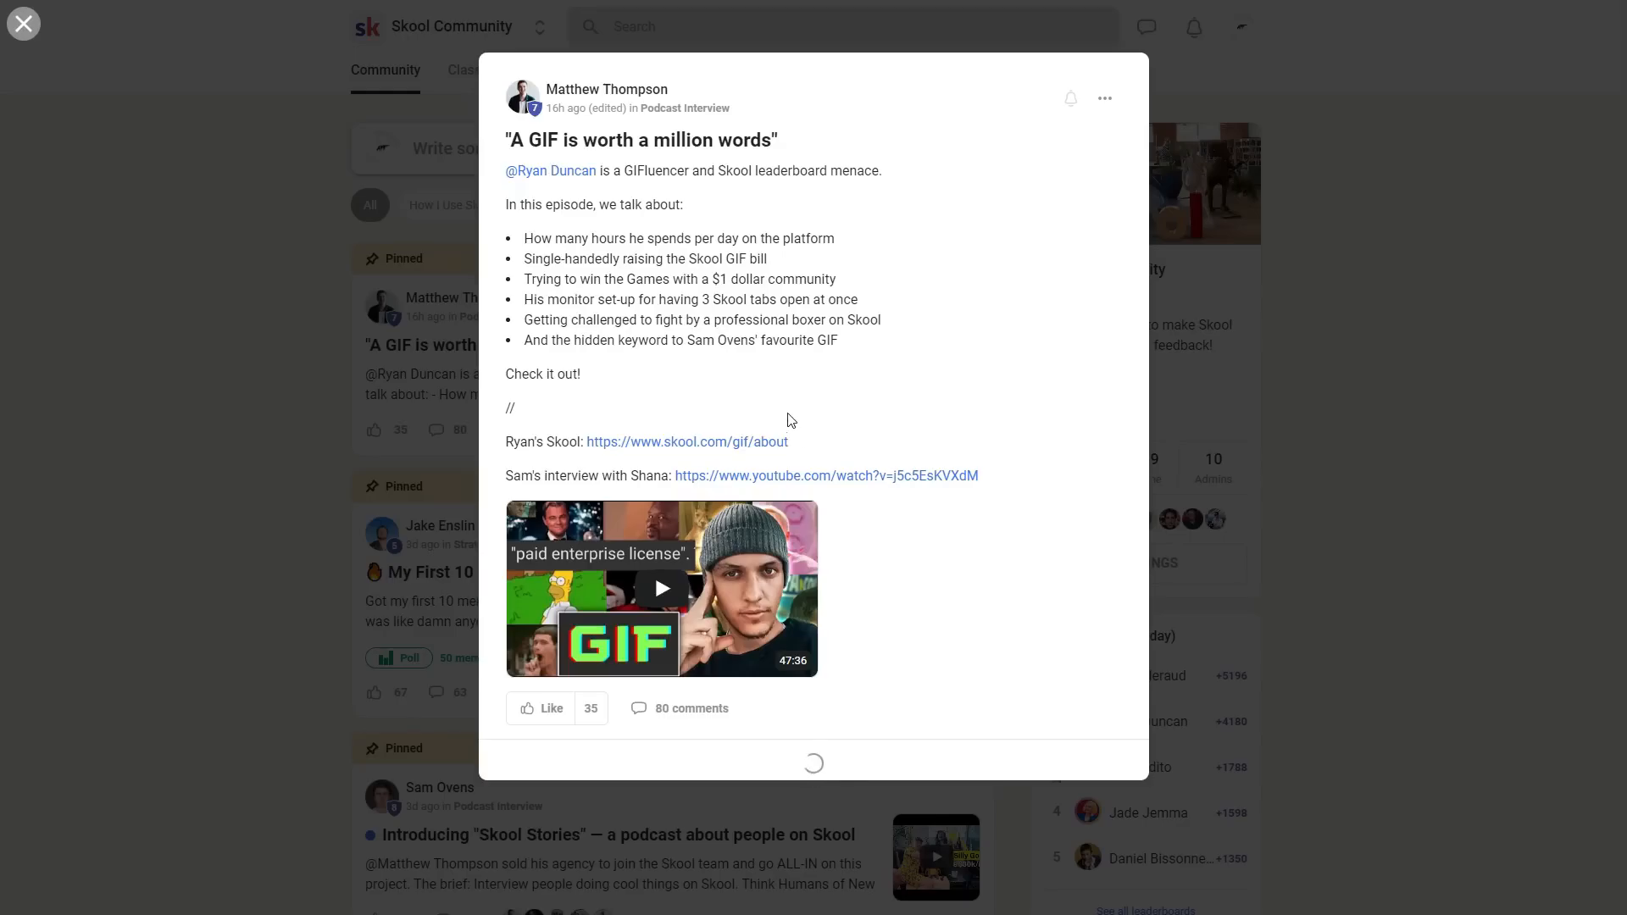
scroll(1137, 178, "down", 6)
scroll(1133, 198, "down", 20)
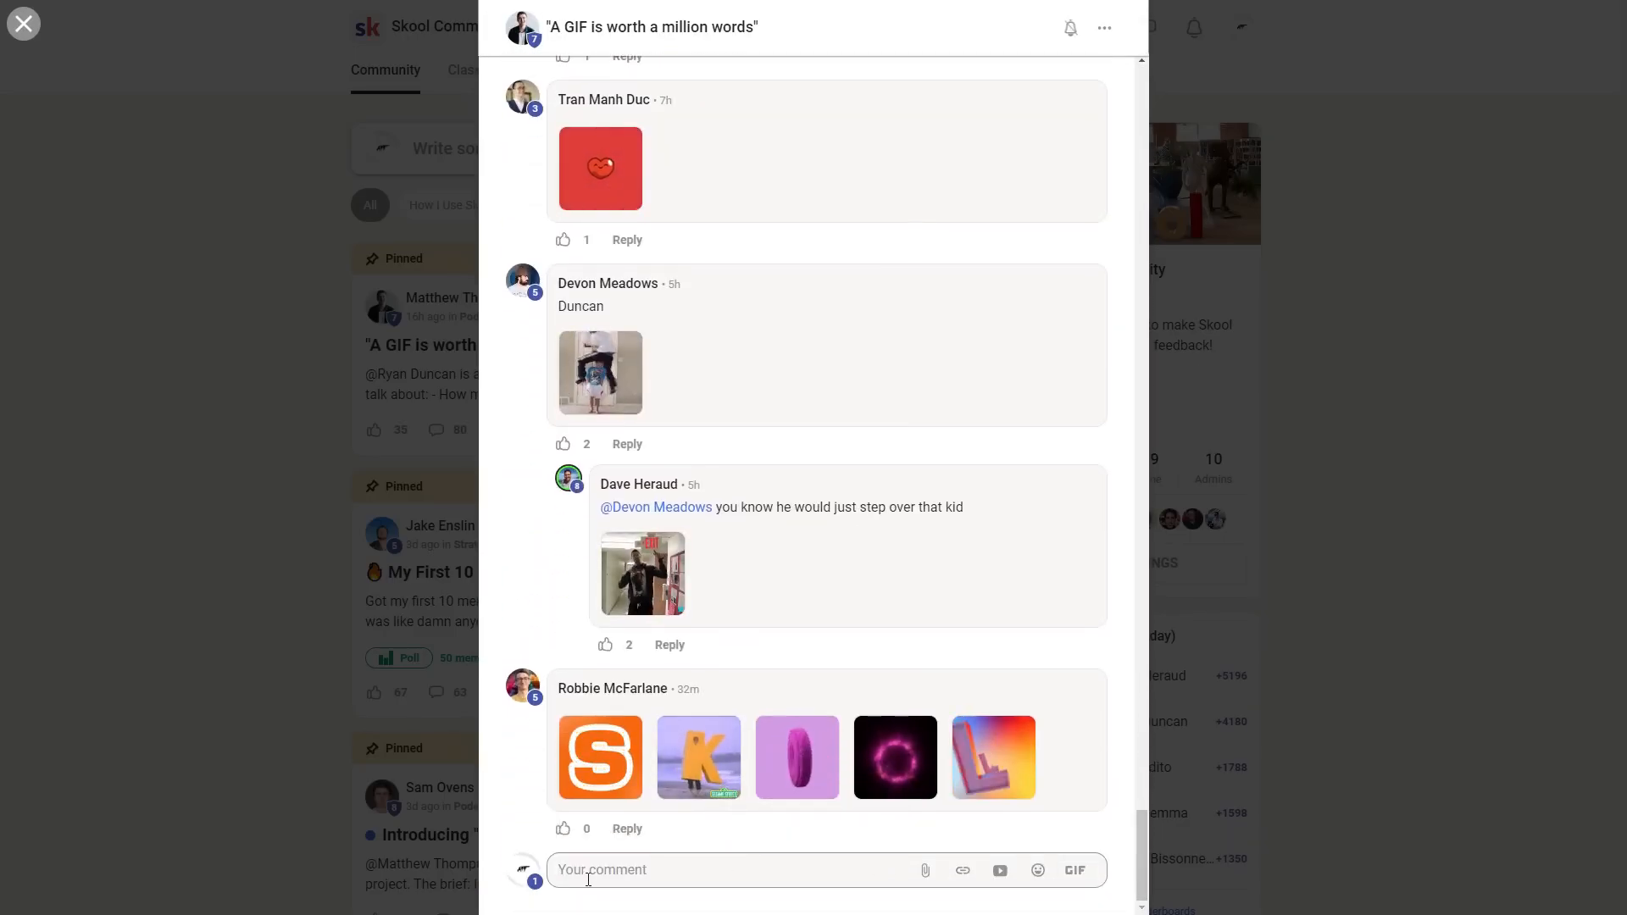
left_click(1174, 398)
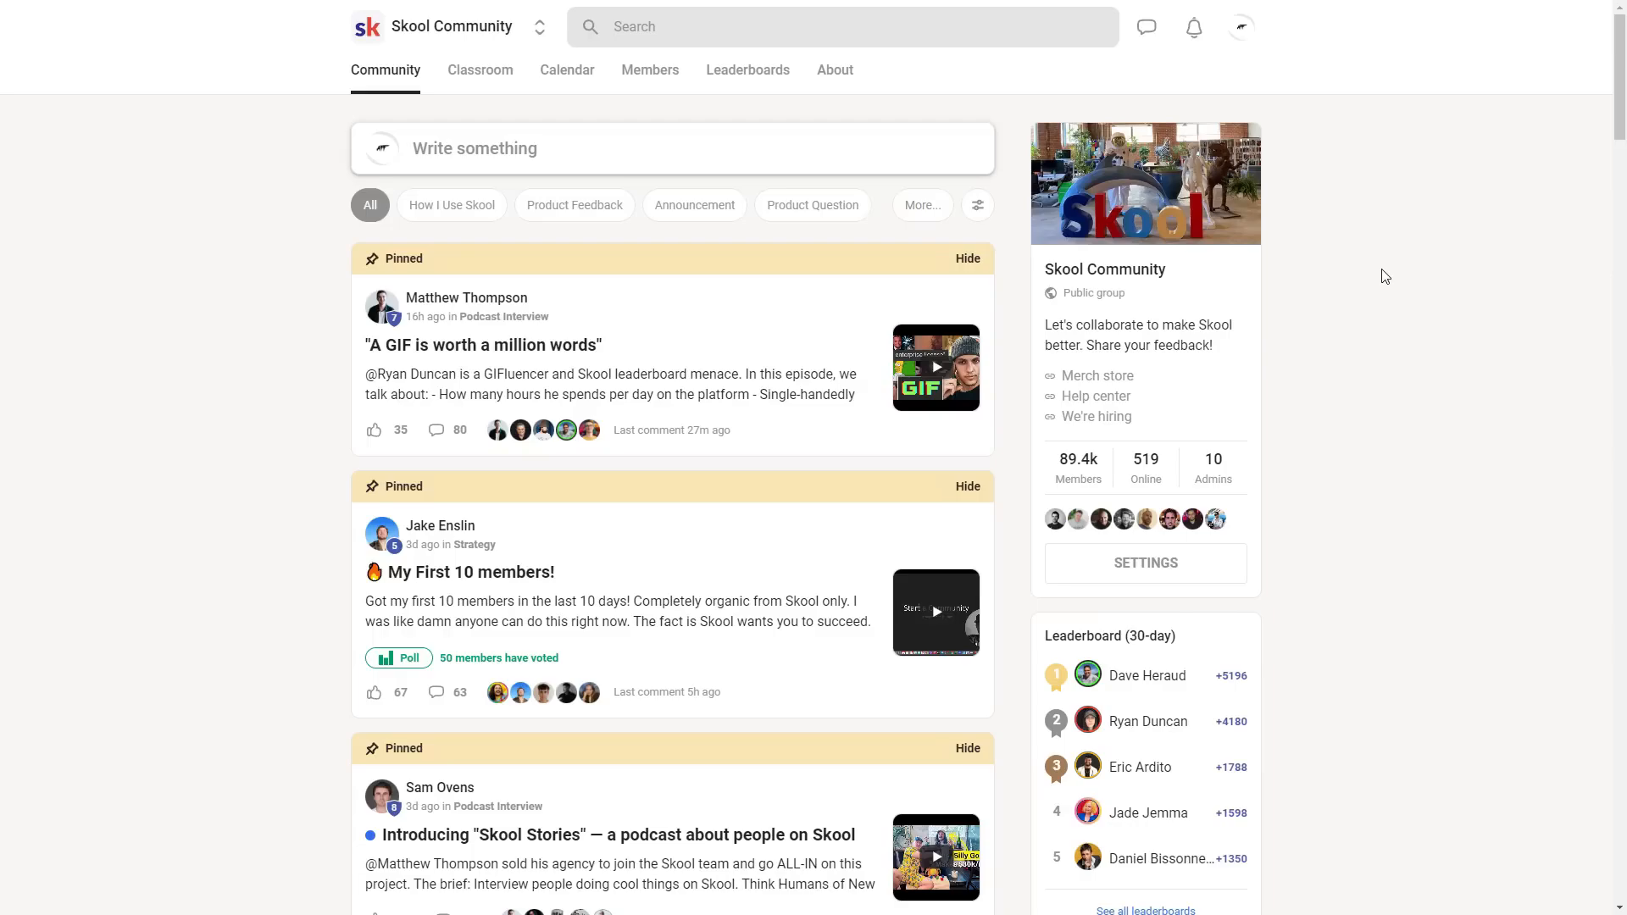
- Read the payment setup lesson of the Skool Subscriptions course in the community's classroom
left_click(488, 81)
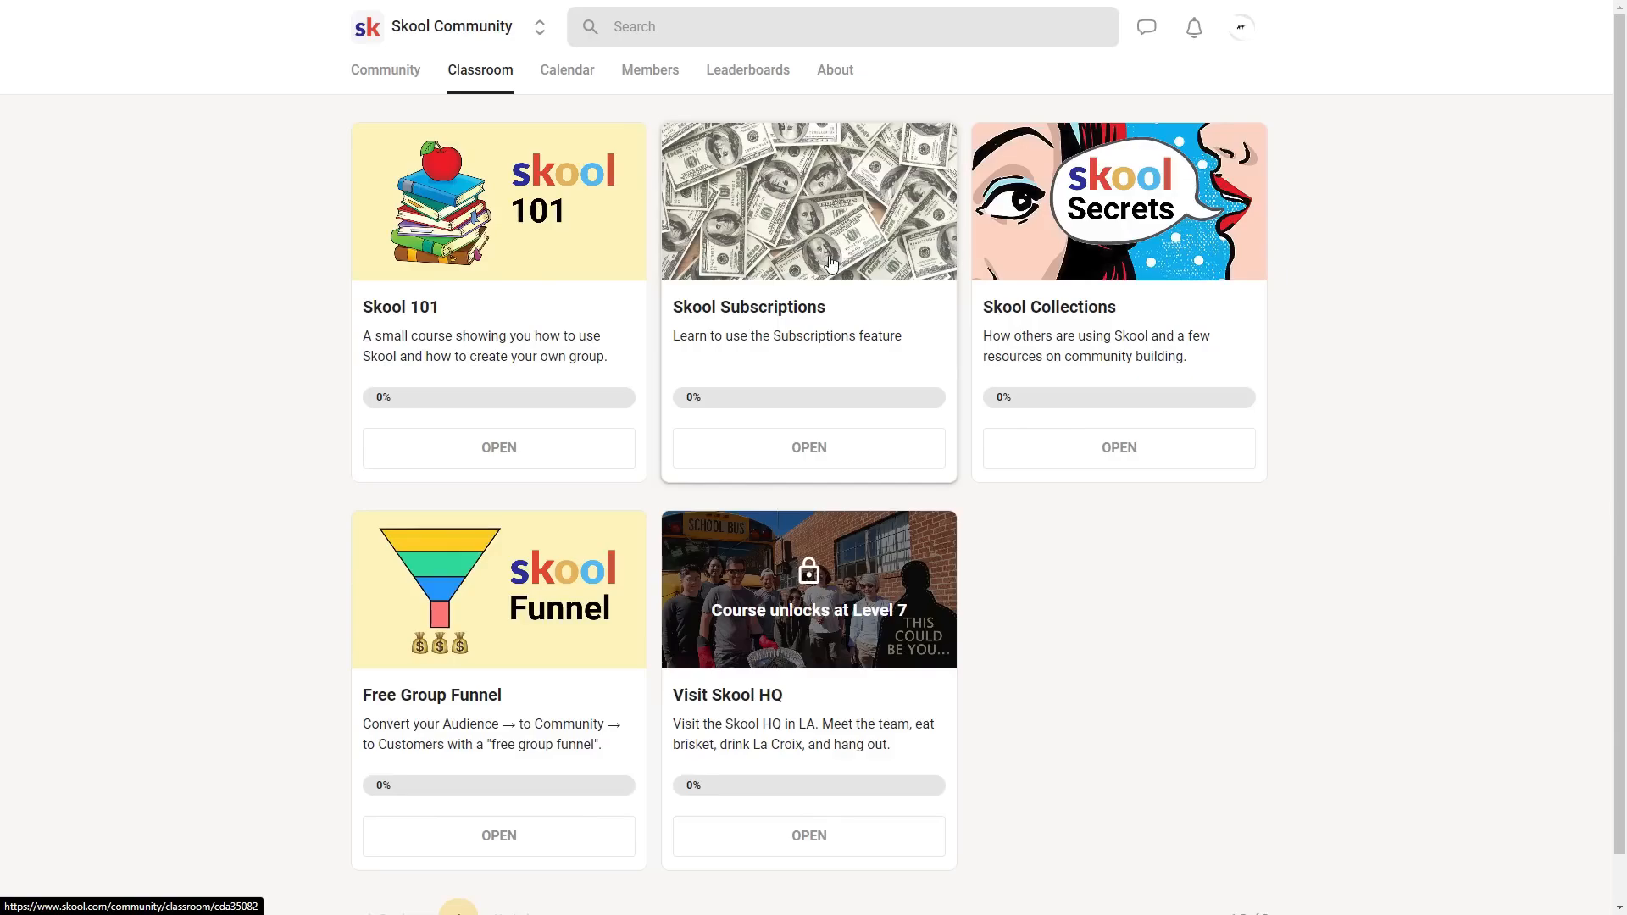
left_click(854, 269)
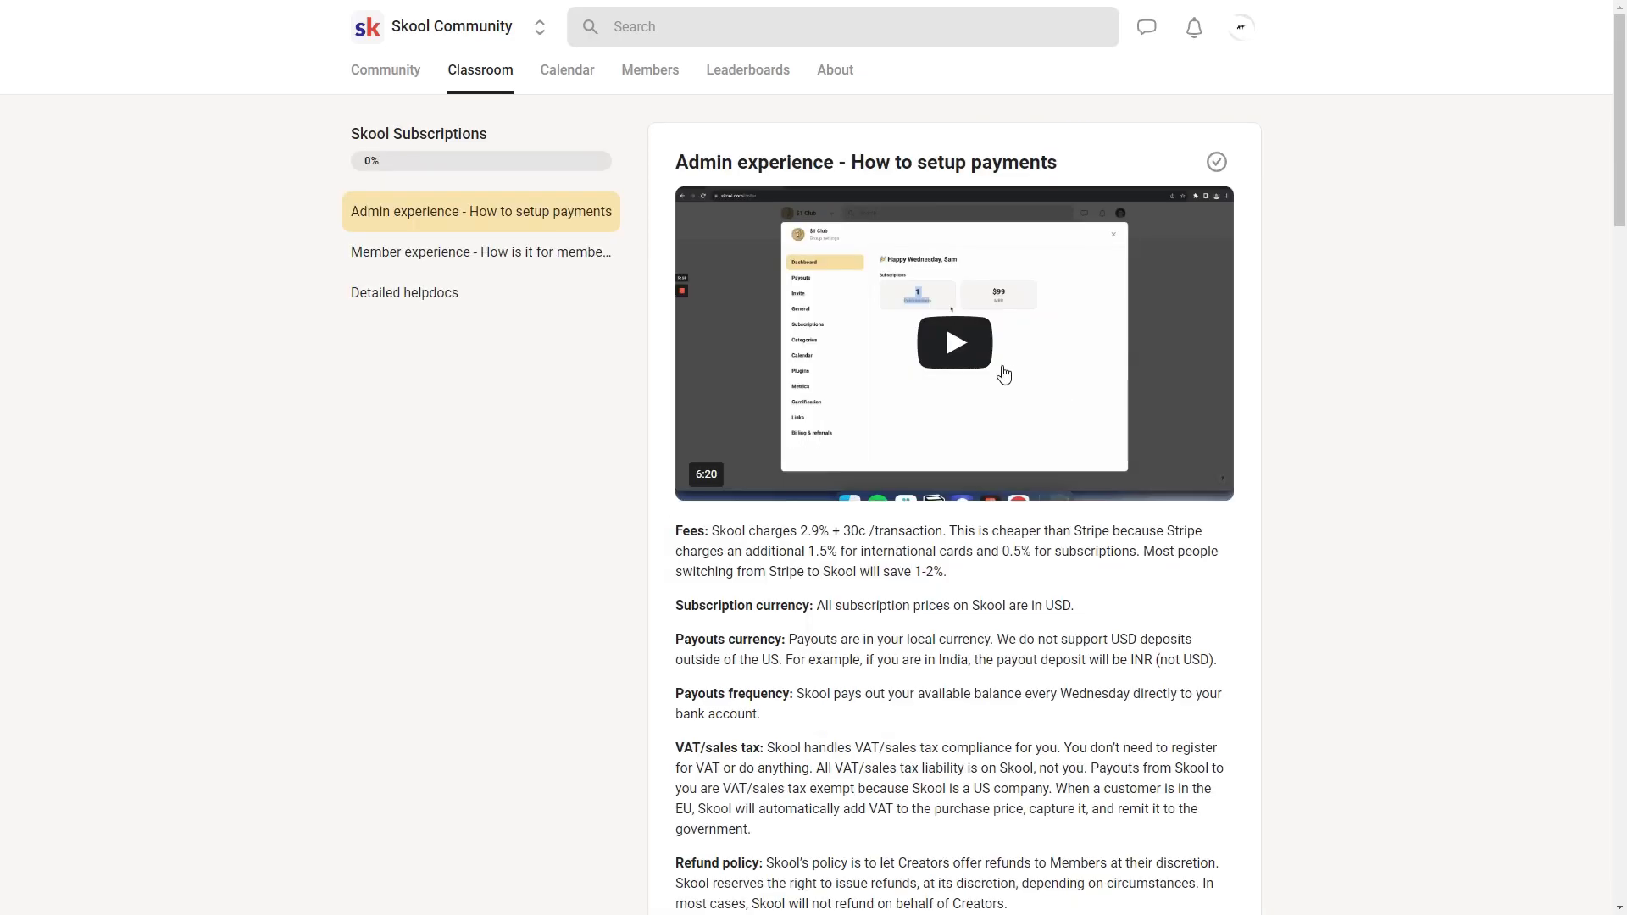
scroll(928, 386, "down", 3)
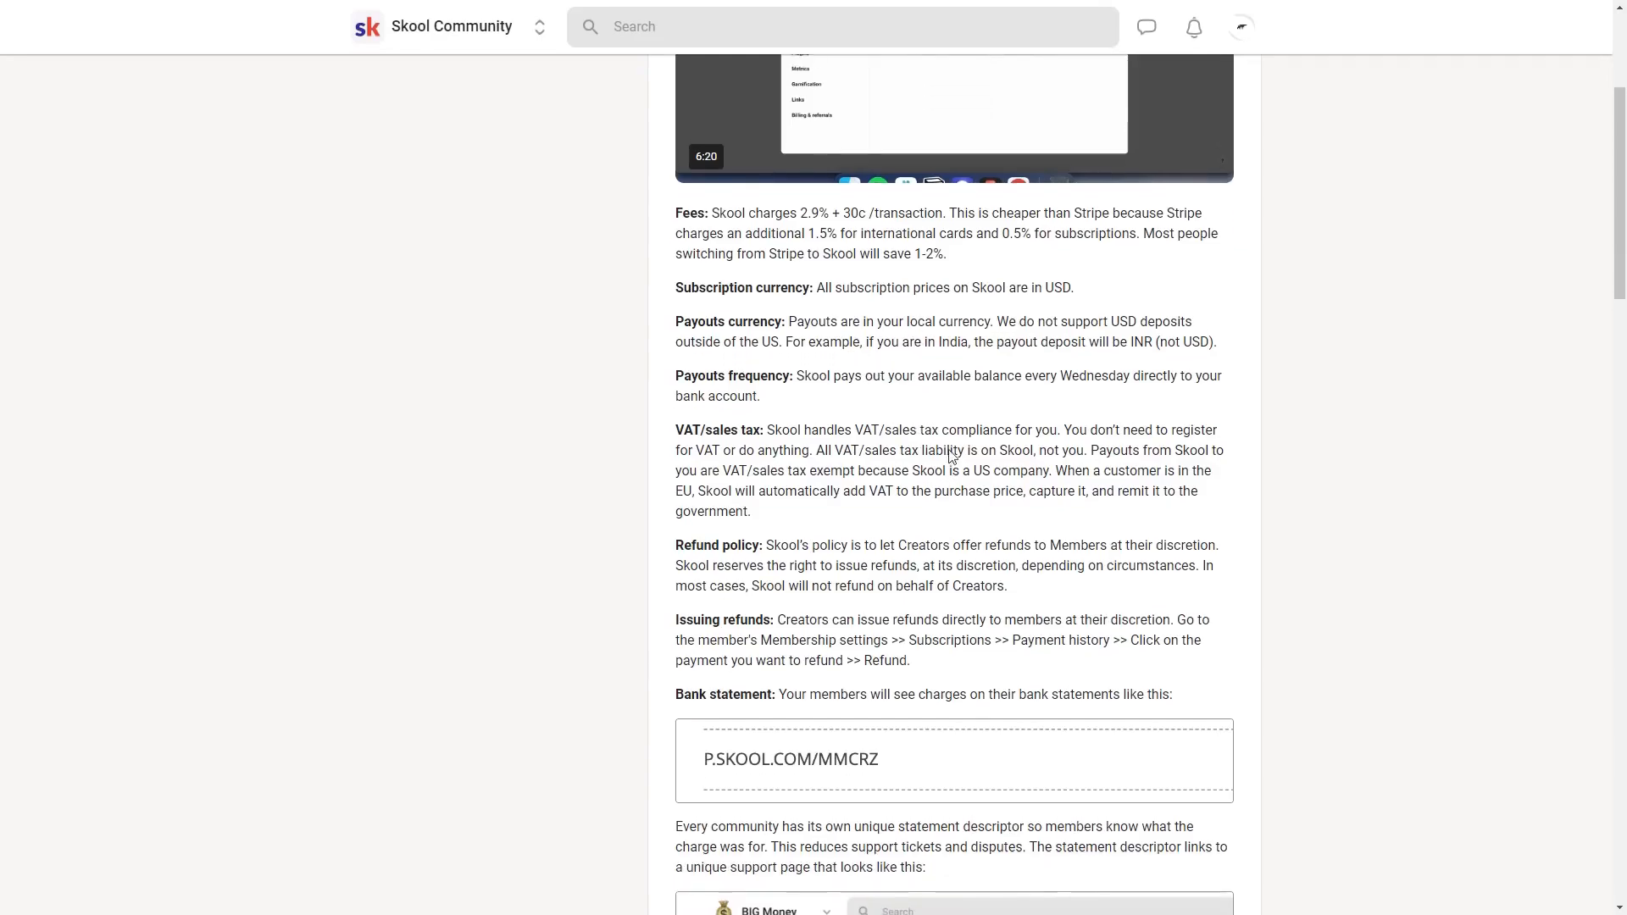
scroll(953, 454, "up", 3)
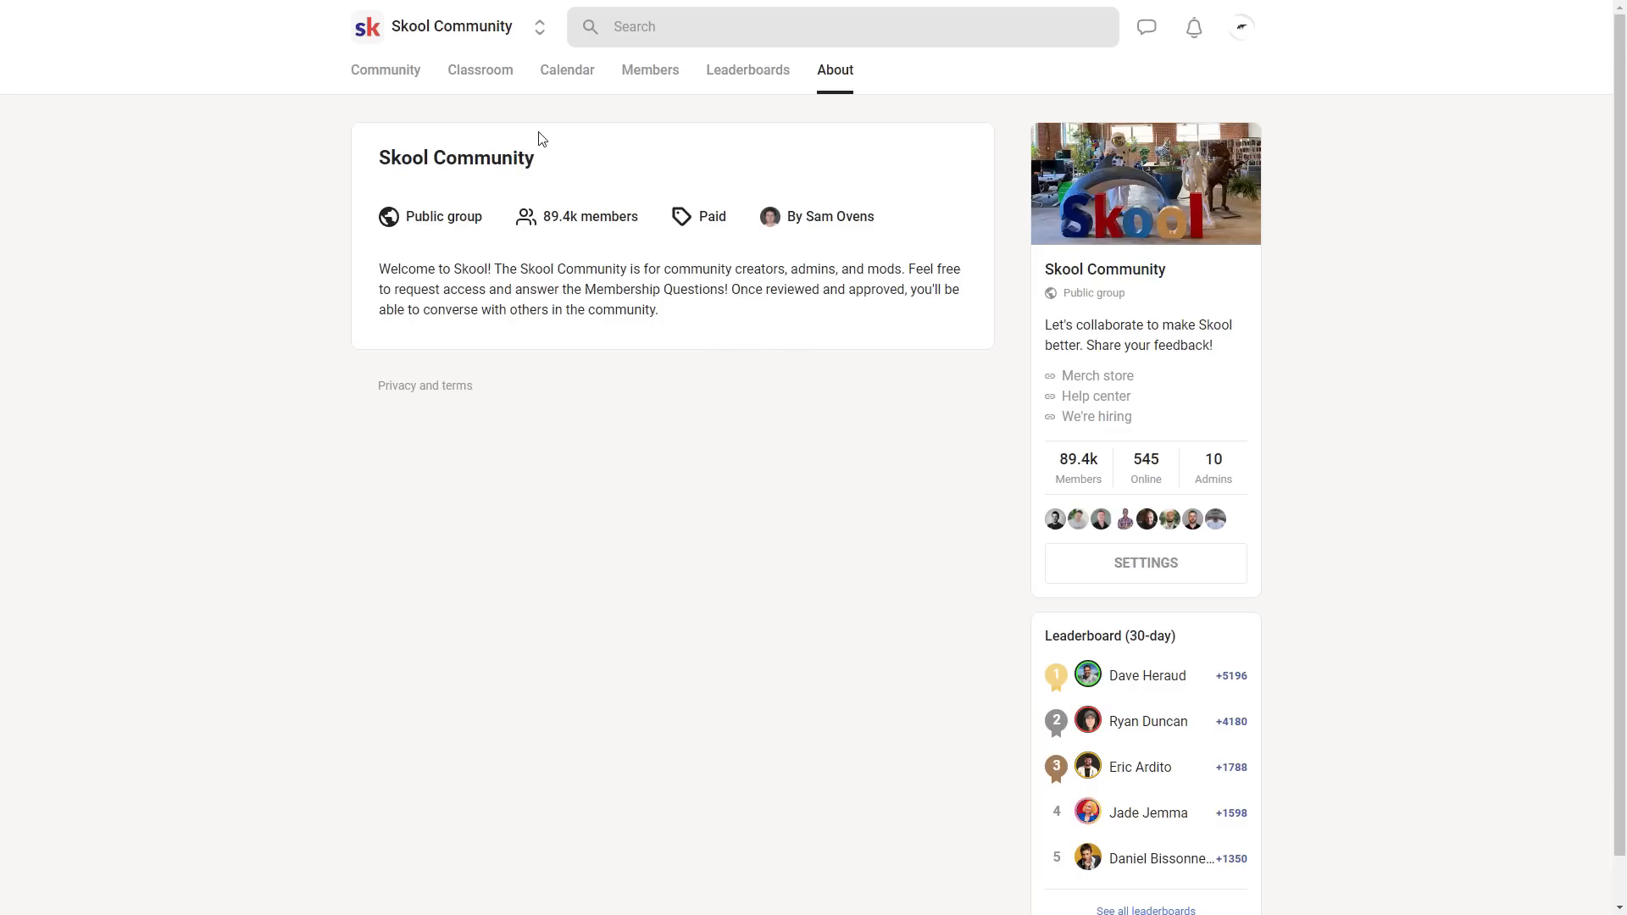
- Open the form for creating a new community and review its pricing terms
left_click(541, 30)
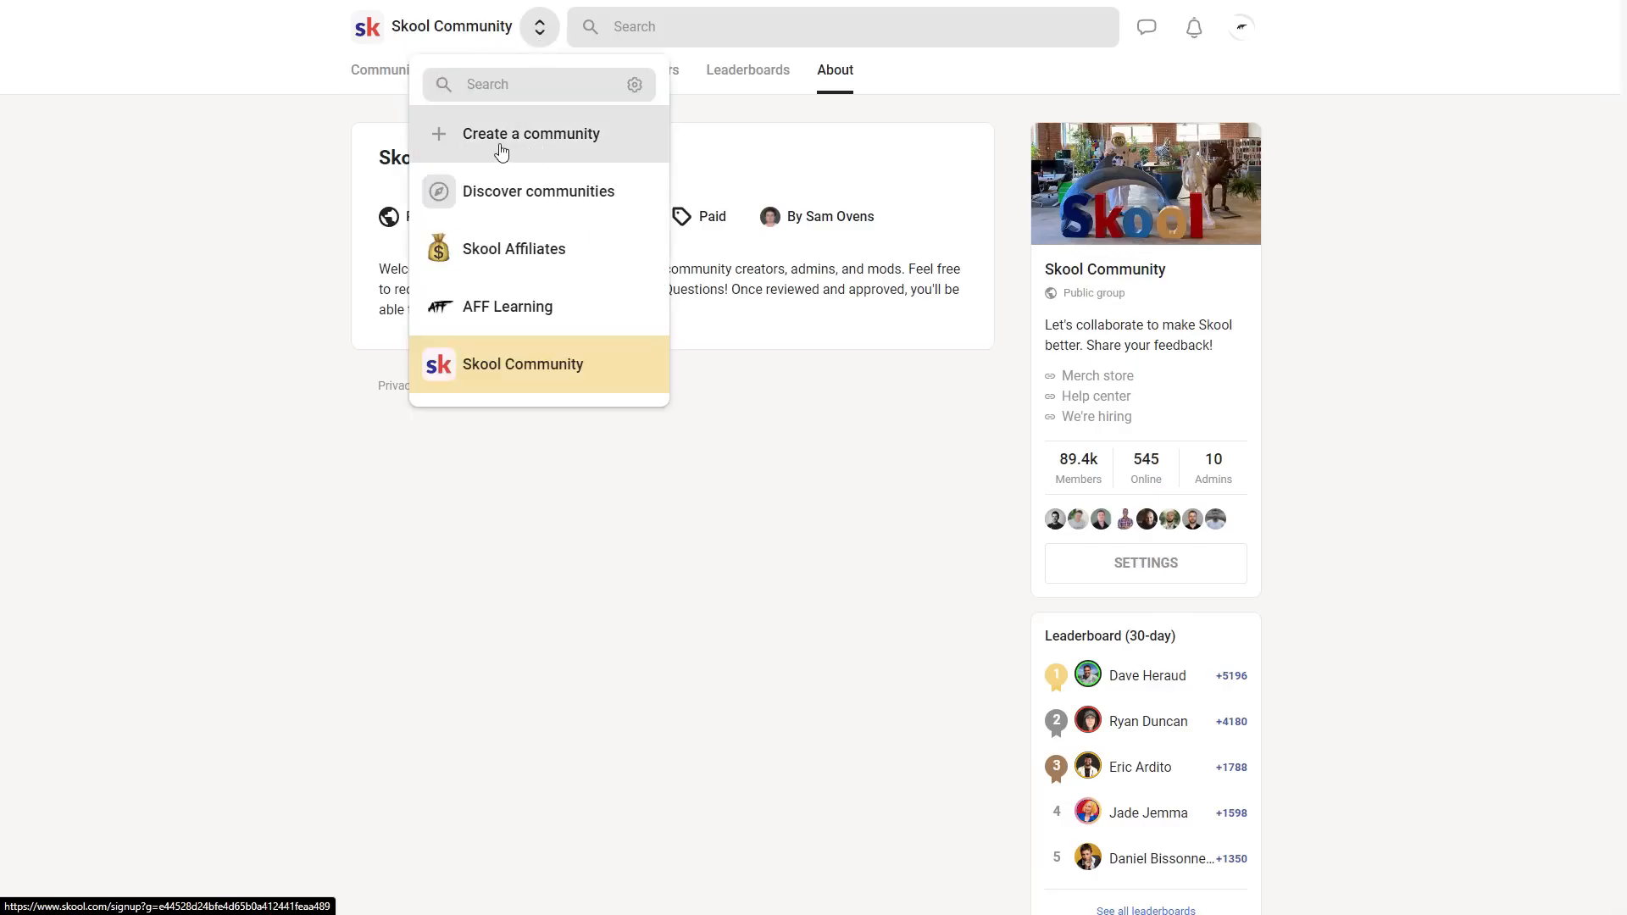
left_click(634, 149)
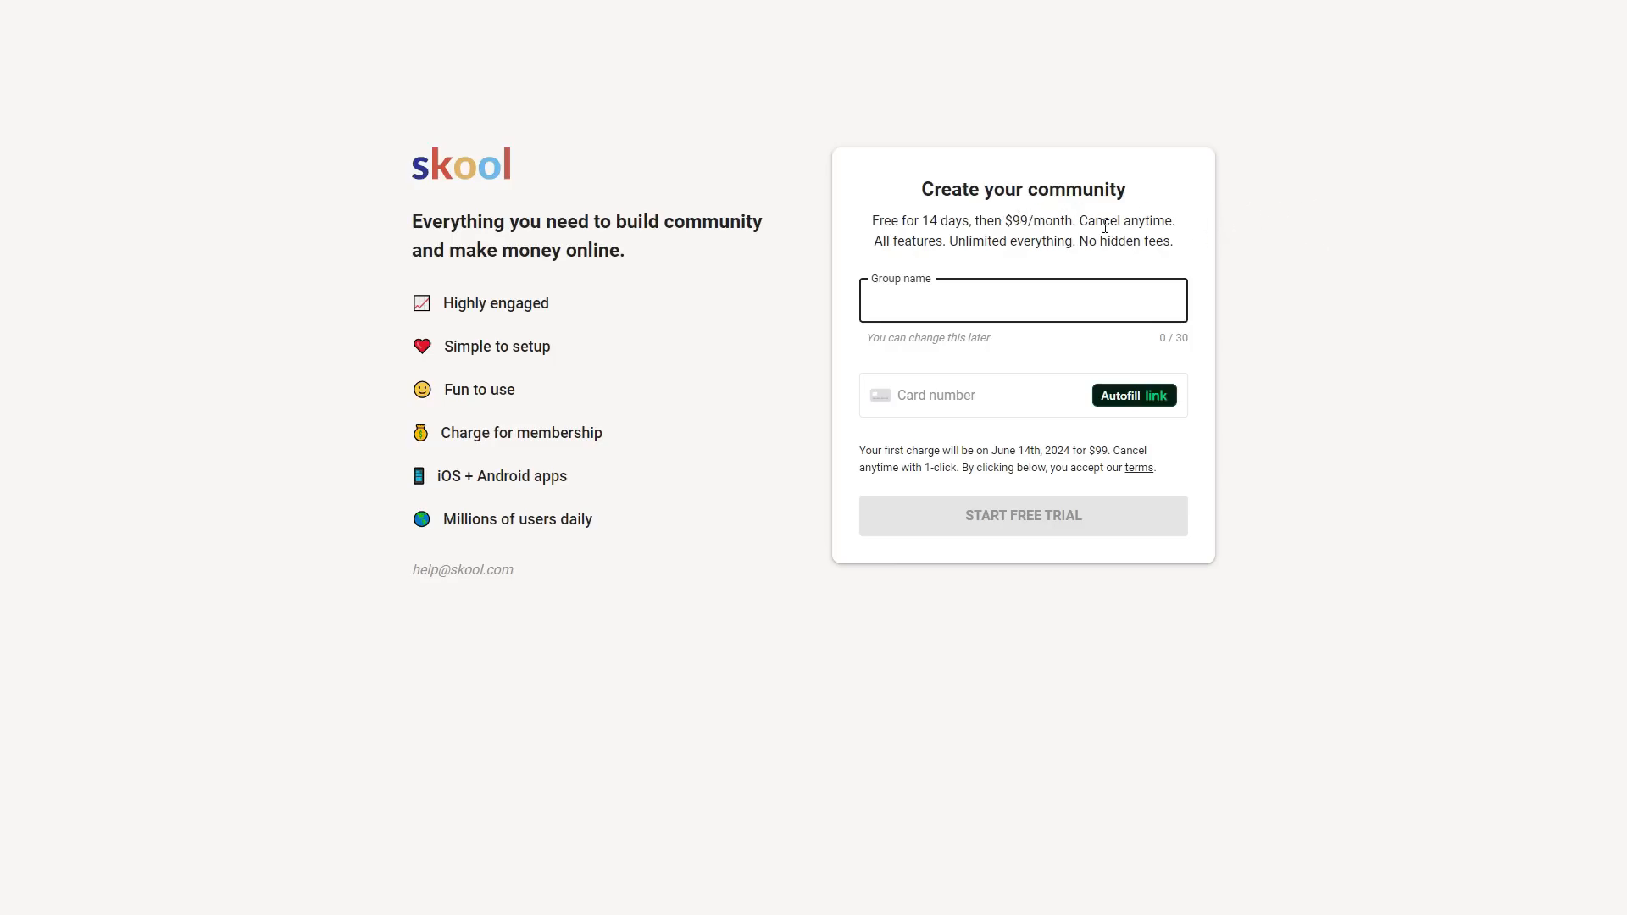
mouse_move(1084, 223)
left_mouse_down()
mouse_move(1174, 221)
mouse_move(1173, 251)
mouse_move(1083, 250)
left_mouse_up()
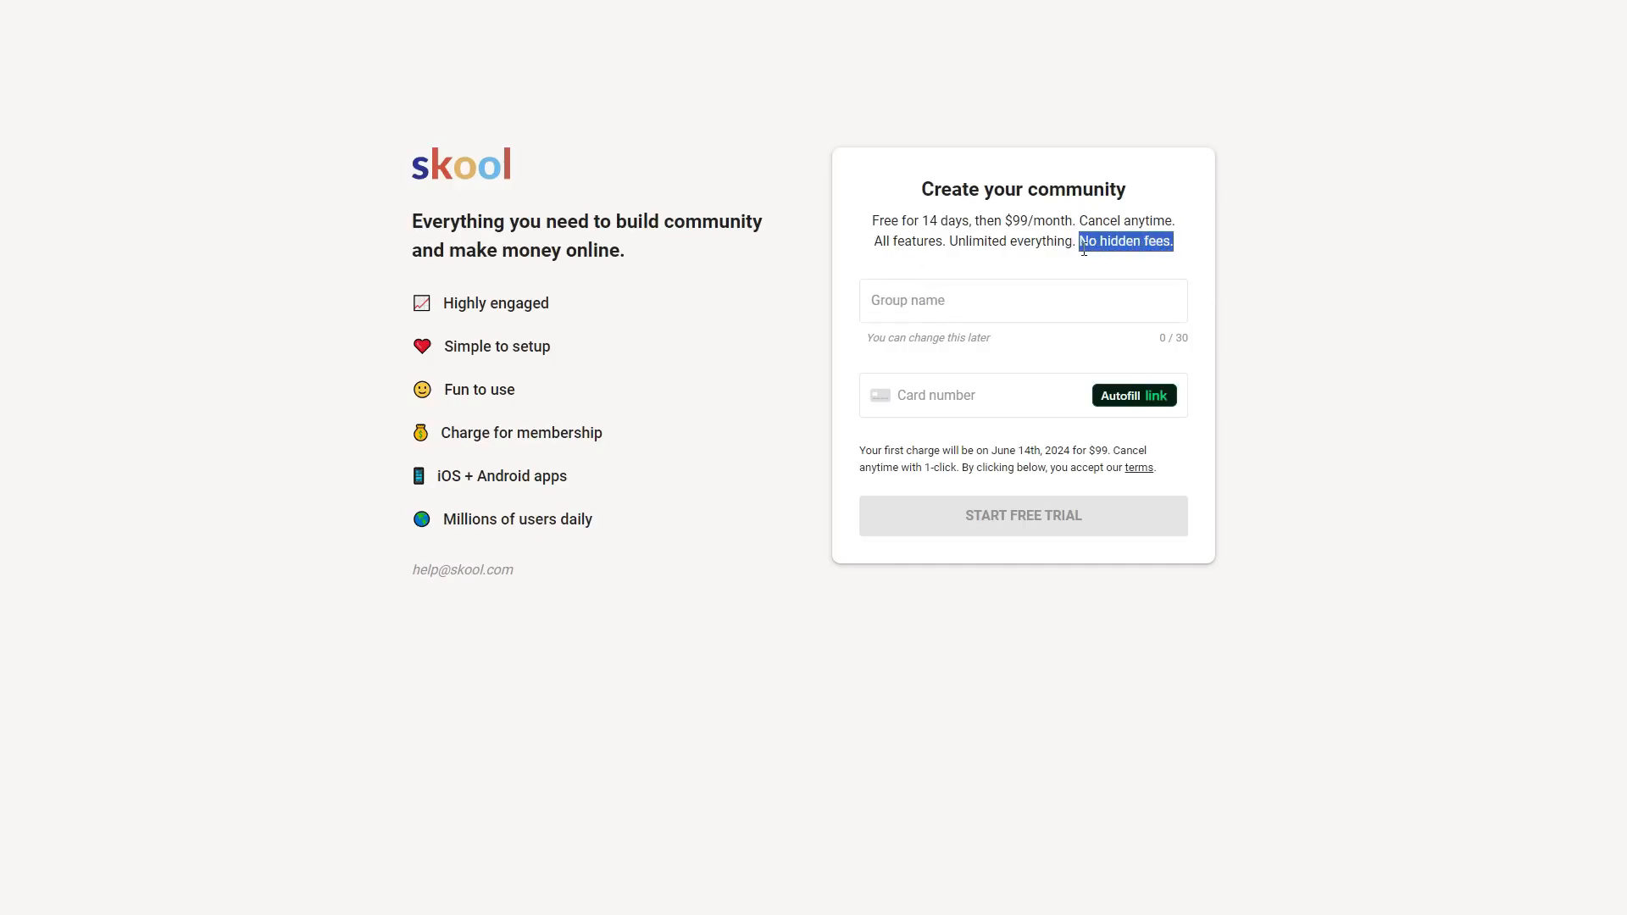
left_click(1344, 267)
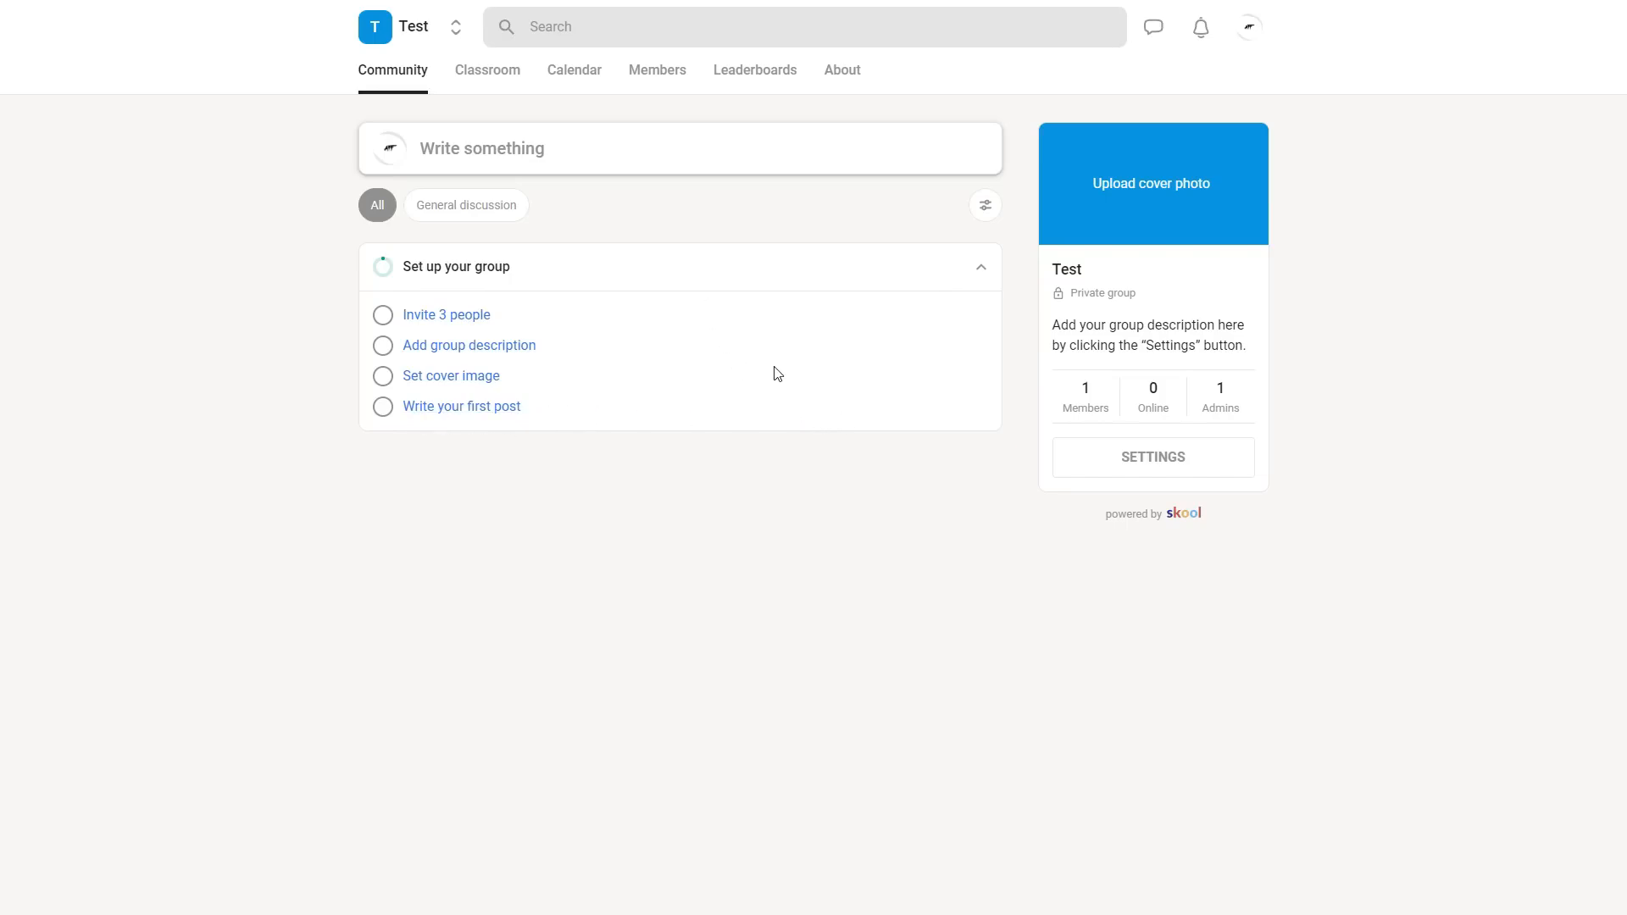
- Open the Test group's general settings and check the custom URL upgrade without starting the subscription
left_click(1205, 468)
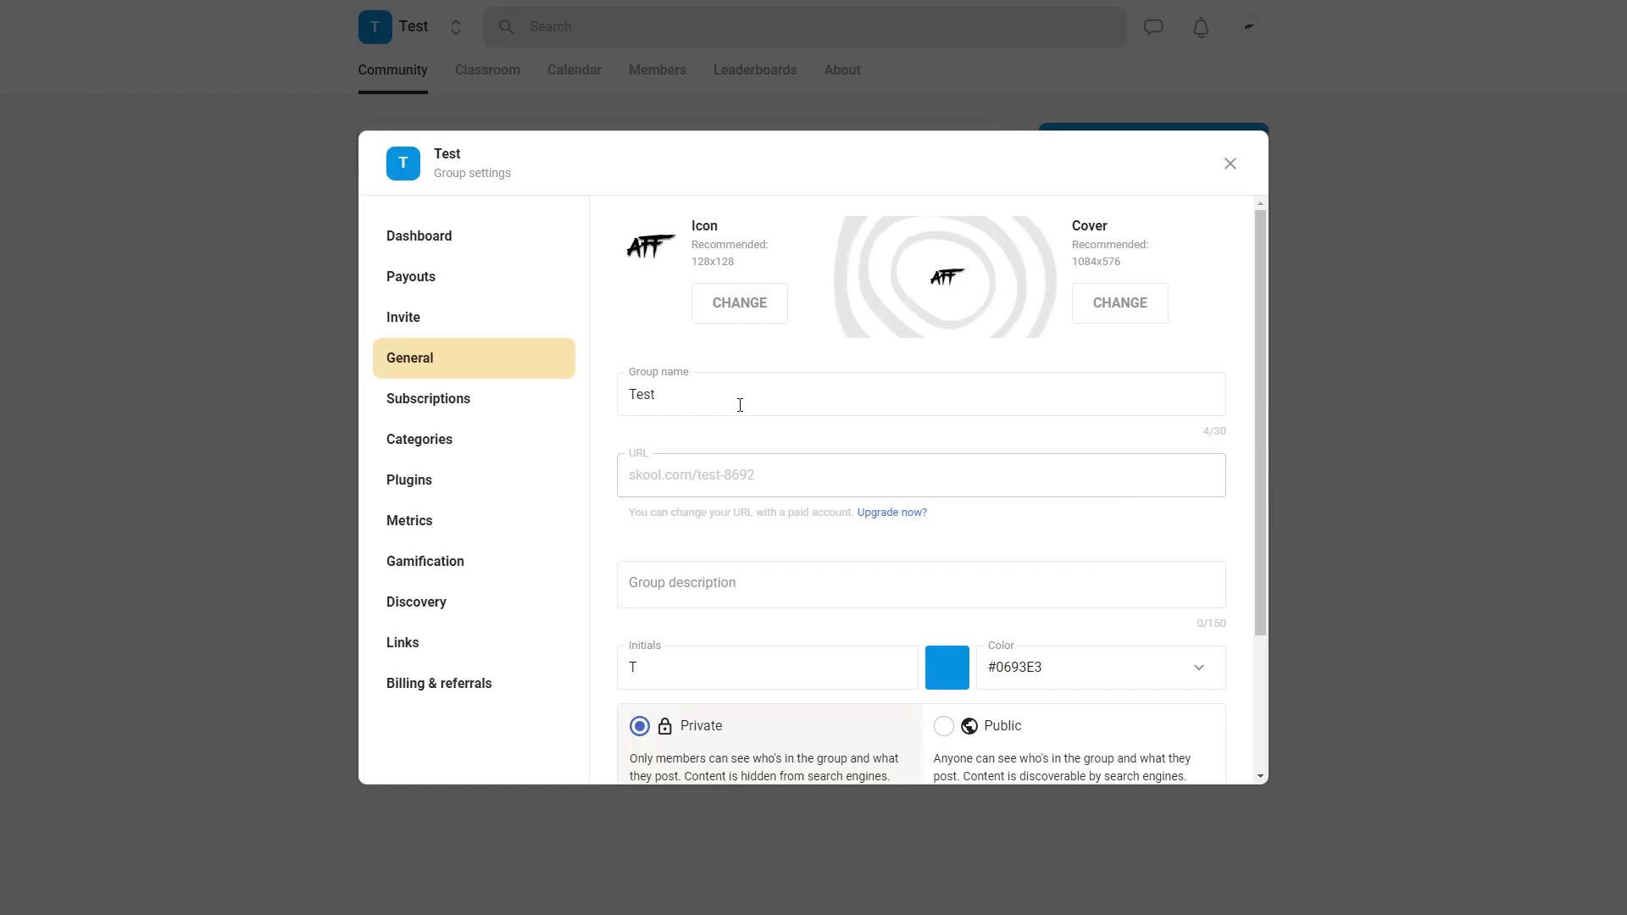
scroll(740, 405, "down", 2)
scroll(723, 385, "up", 1)
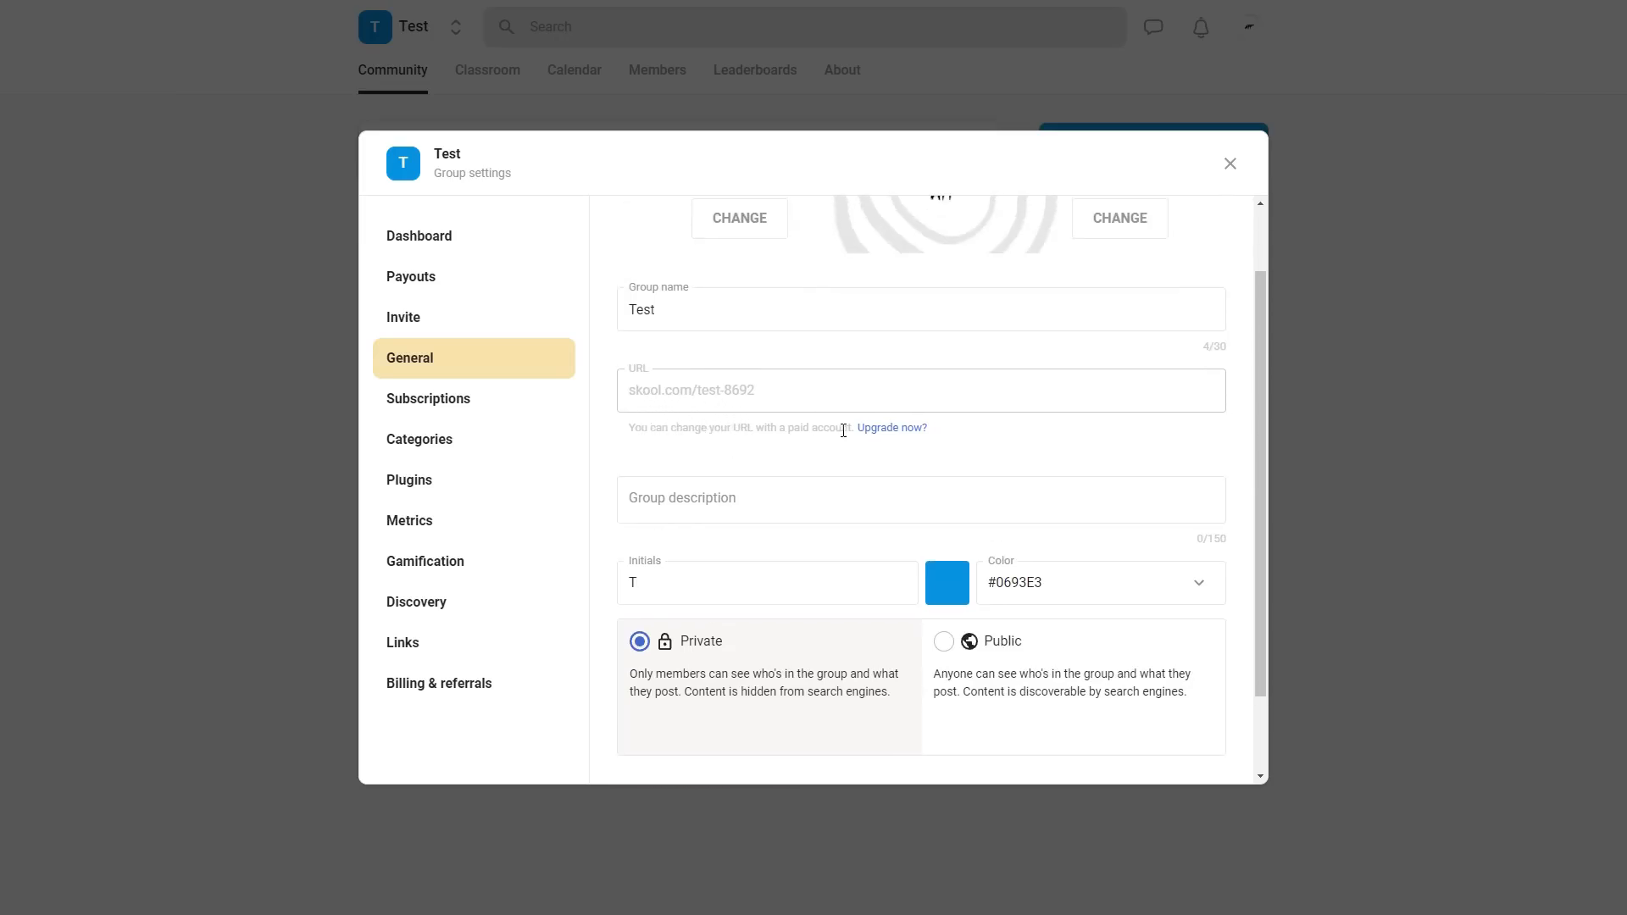
left_click(903, 429)
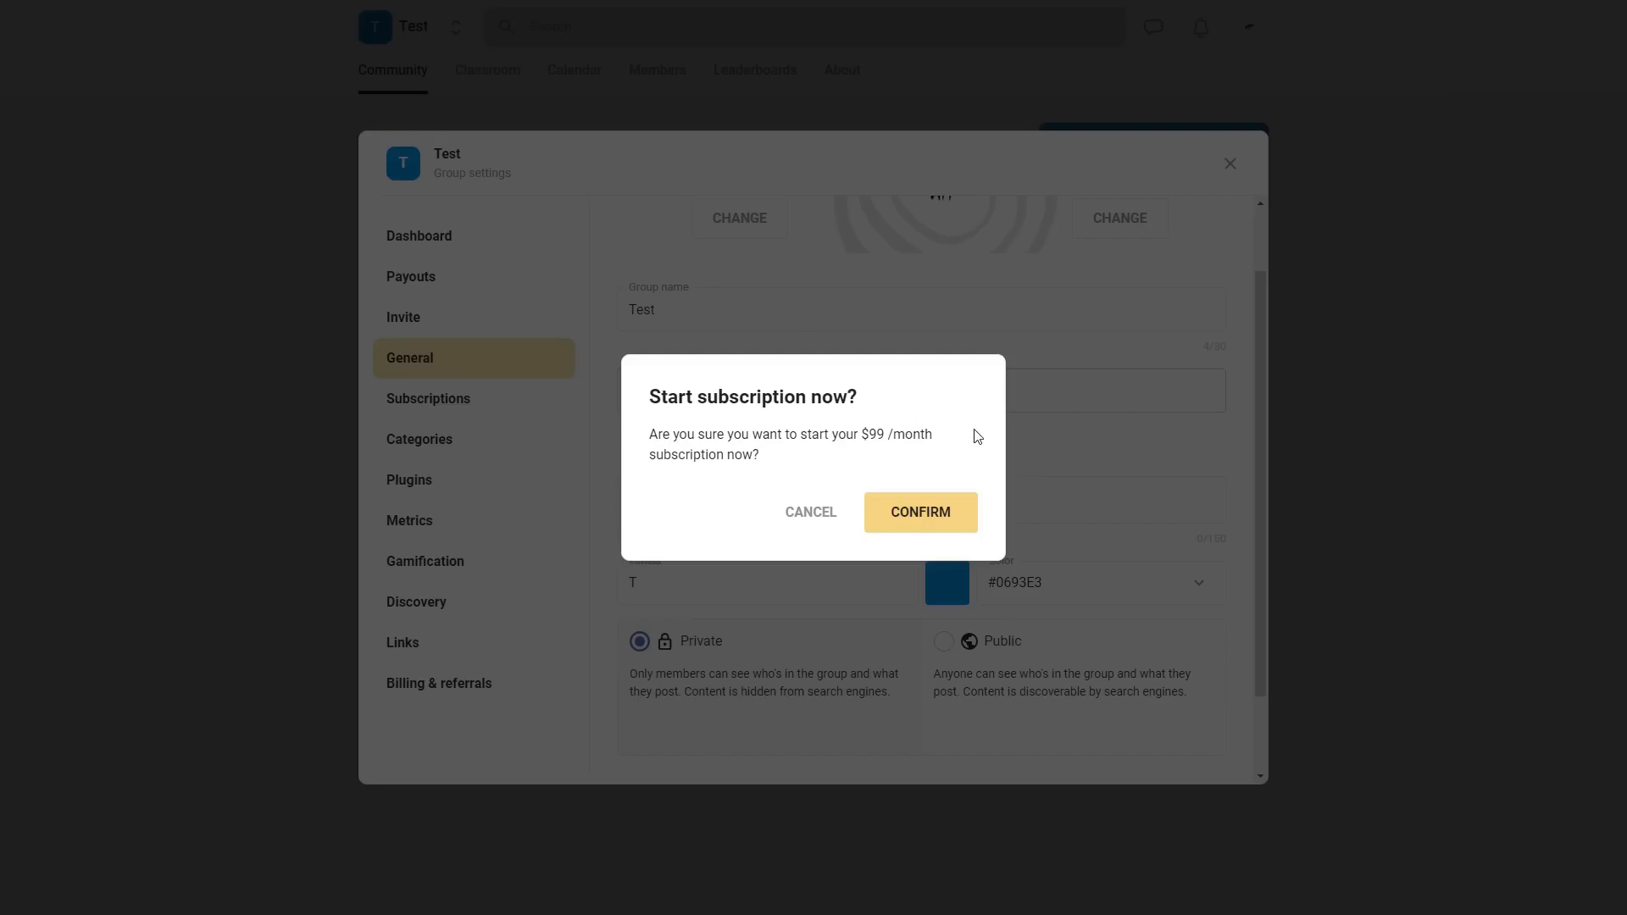
left_click(835, 501)
- Set the group description to "Welcome to my community!" and the group name to AFF
left_click(693, 406)
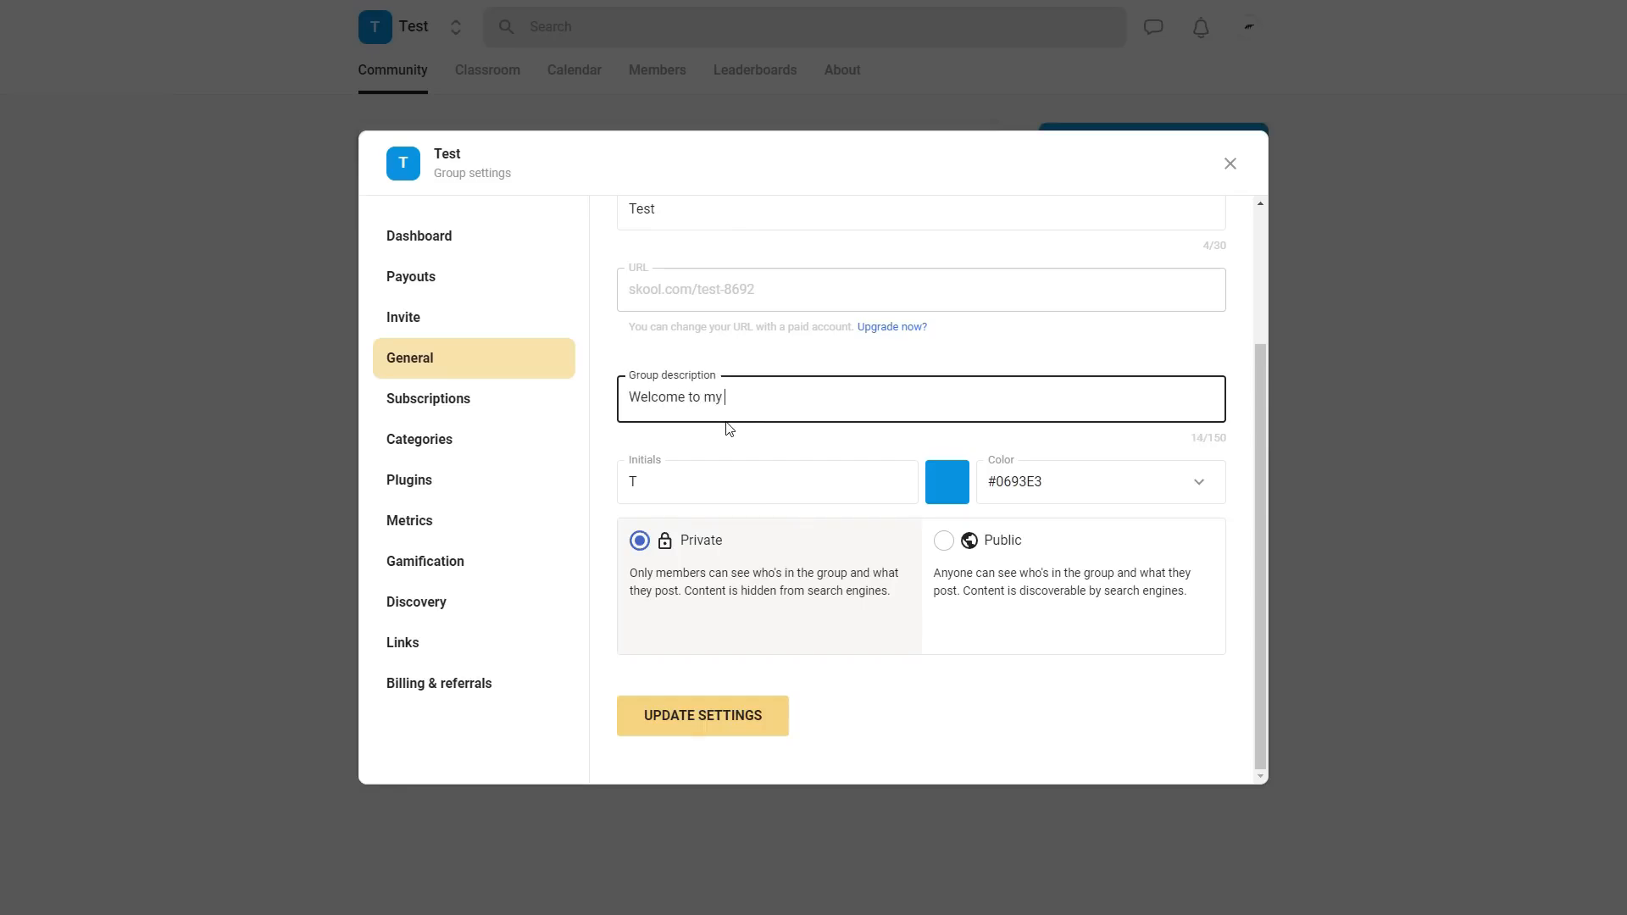
type("!")
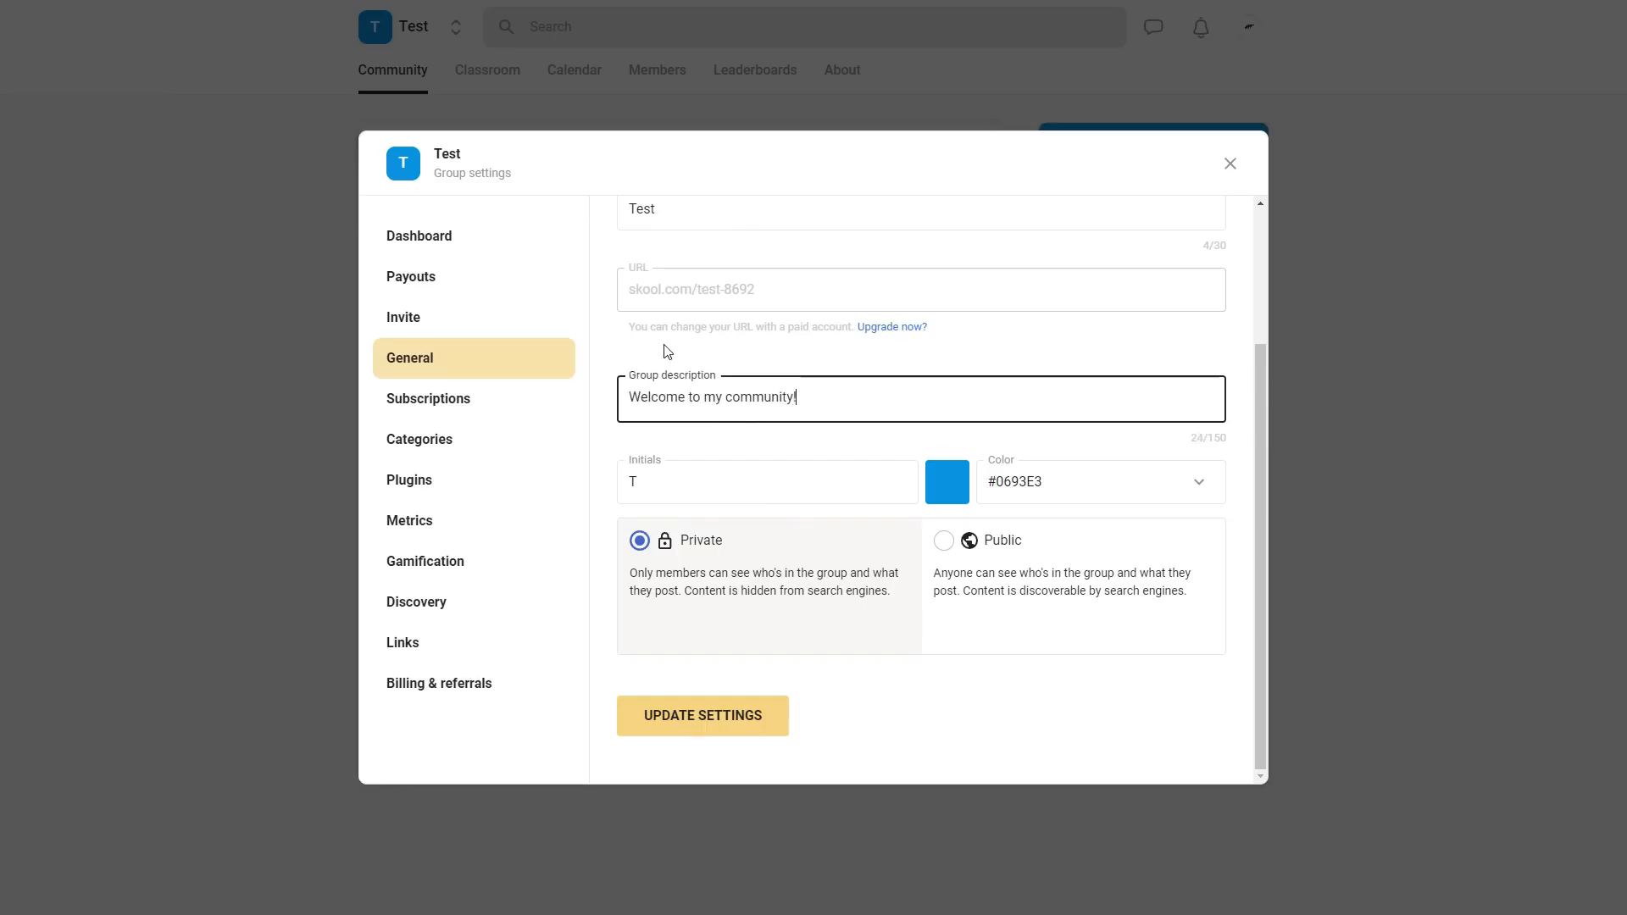
left_click(858, 450)
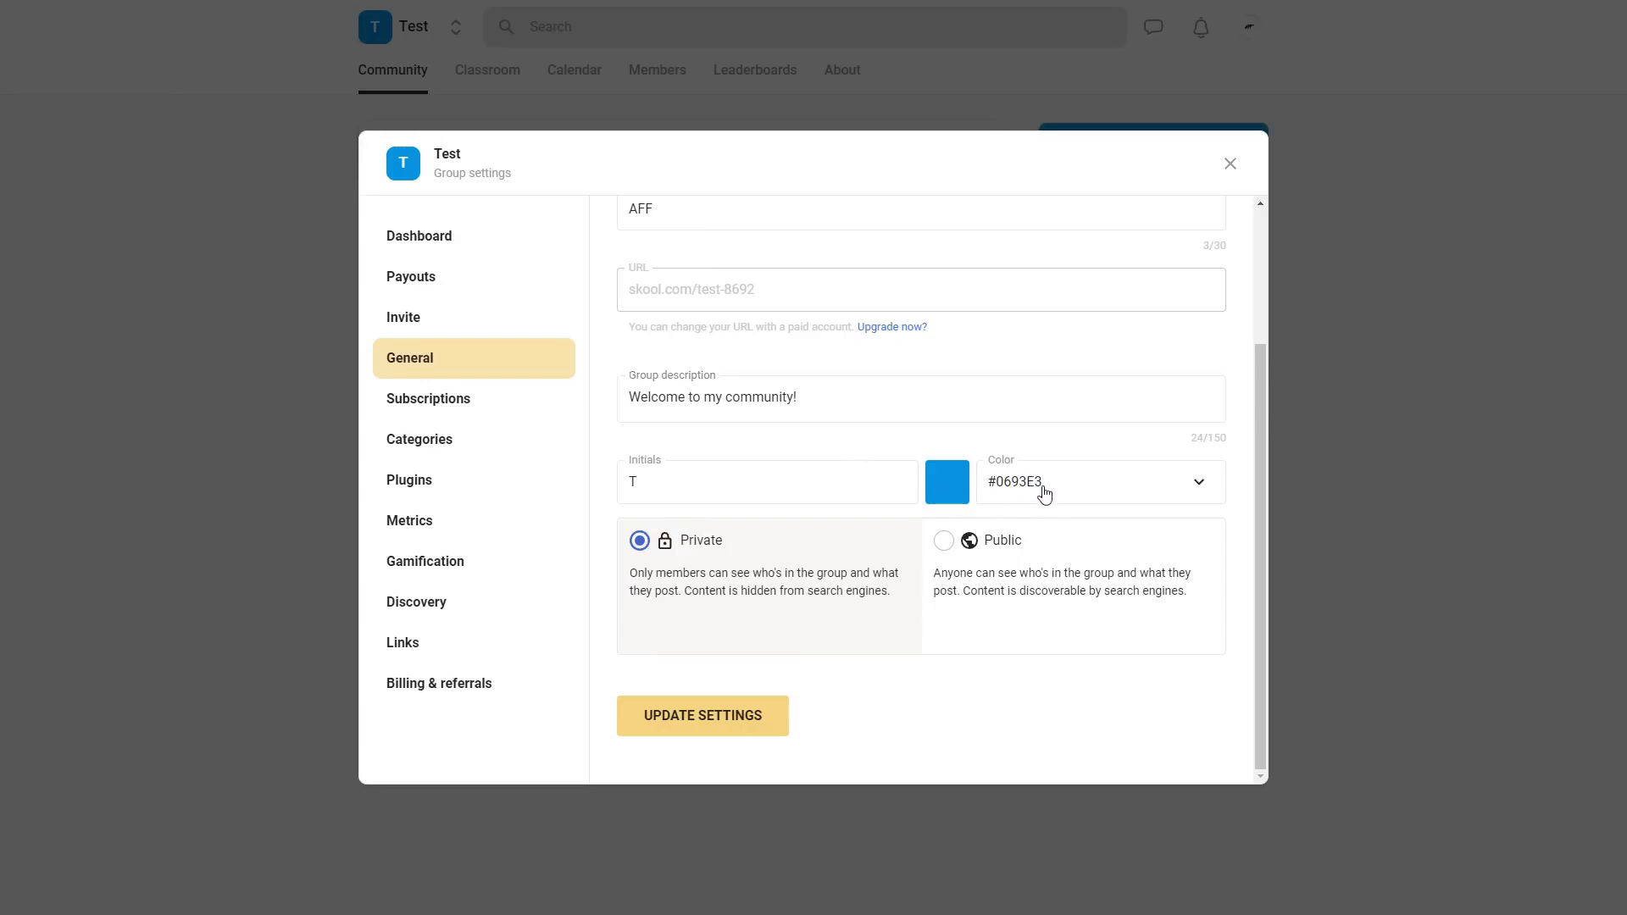
scroll(790, 489, "up", 2)
scroll(789, 489, "up", 1)
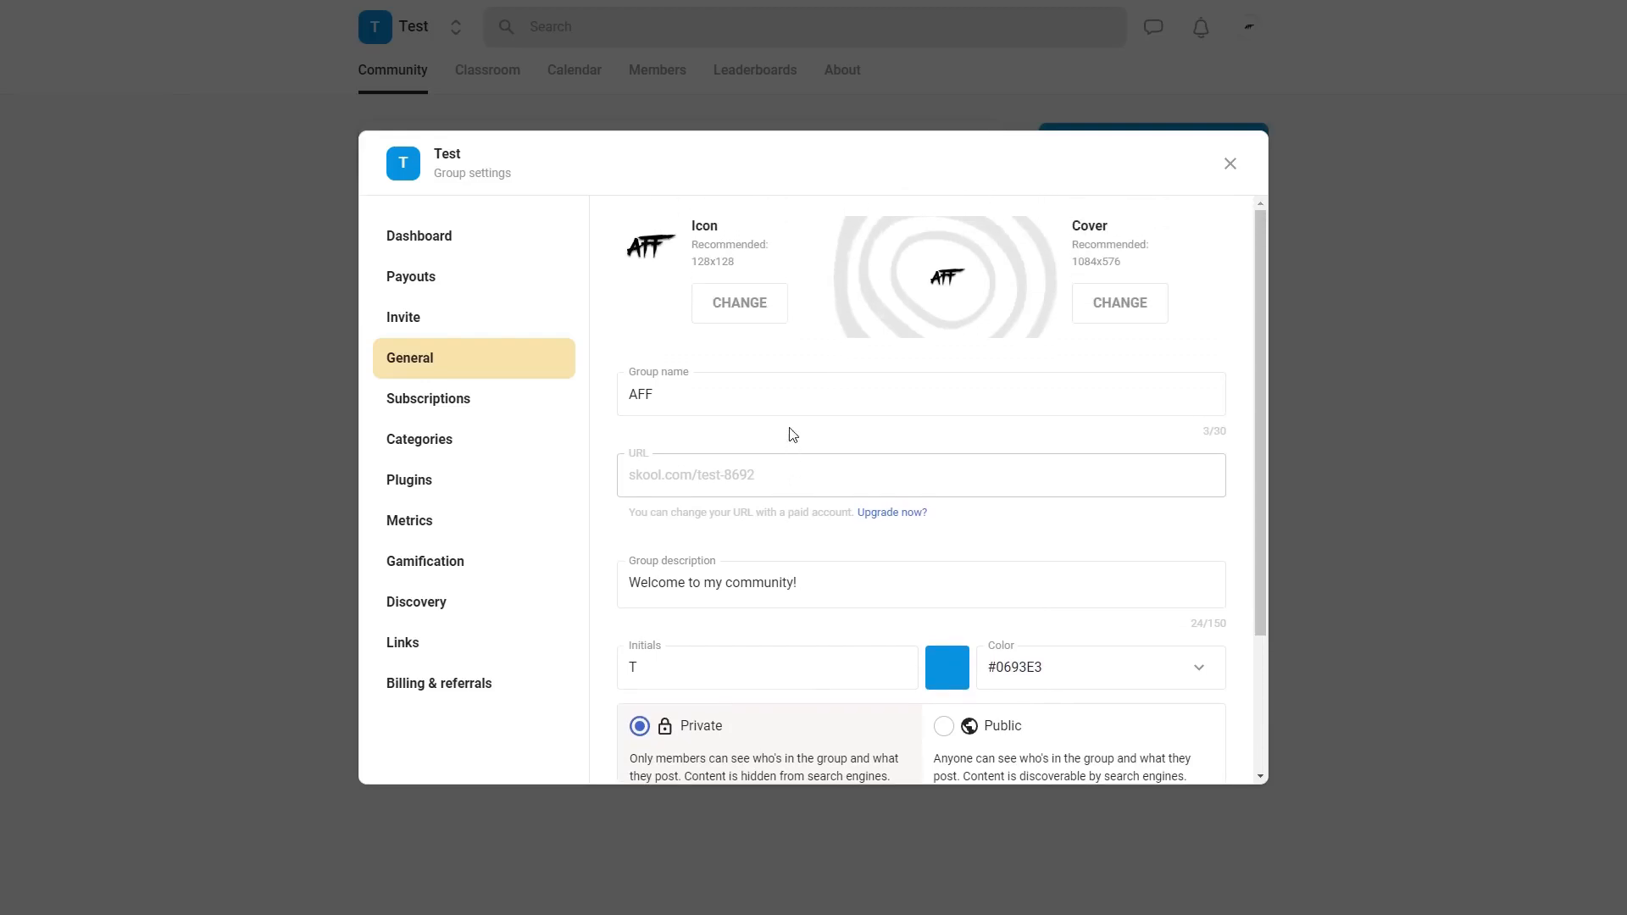
- Set the group's initials to AF
scroll(878, 457, "down", 3)
left_click_drag(664, 480, 604, 502)
type("AF")
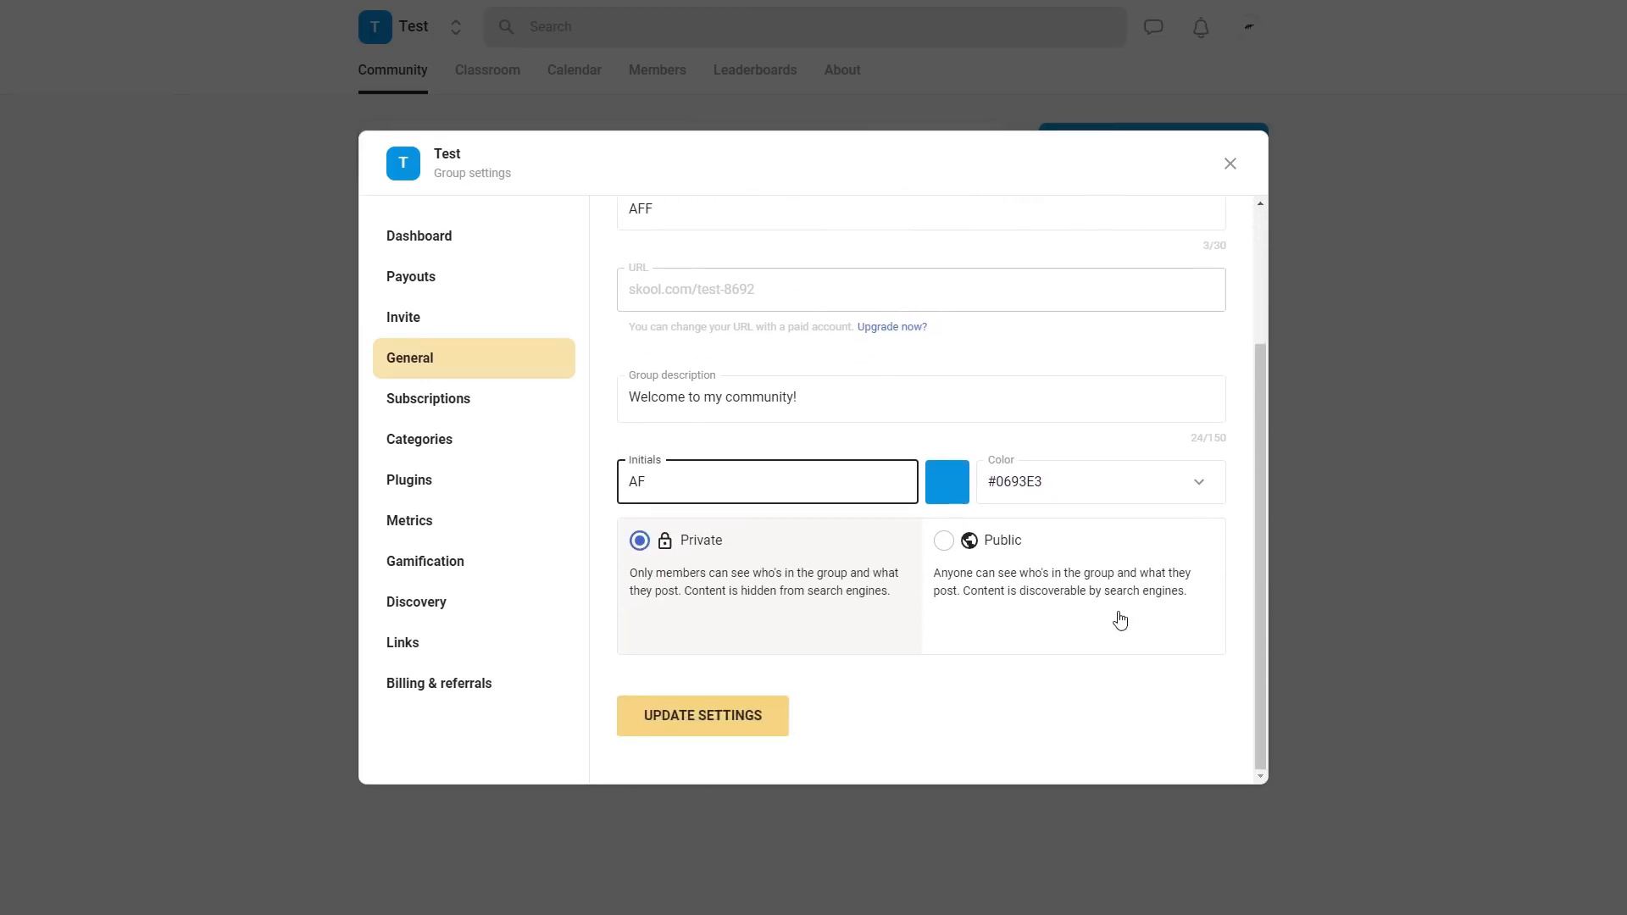
left_click(1080, 500)
scroll(883, 447, "up", 4)
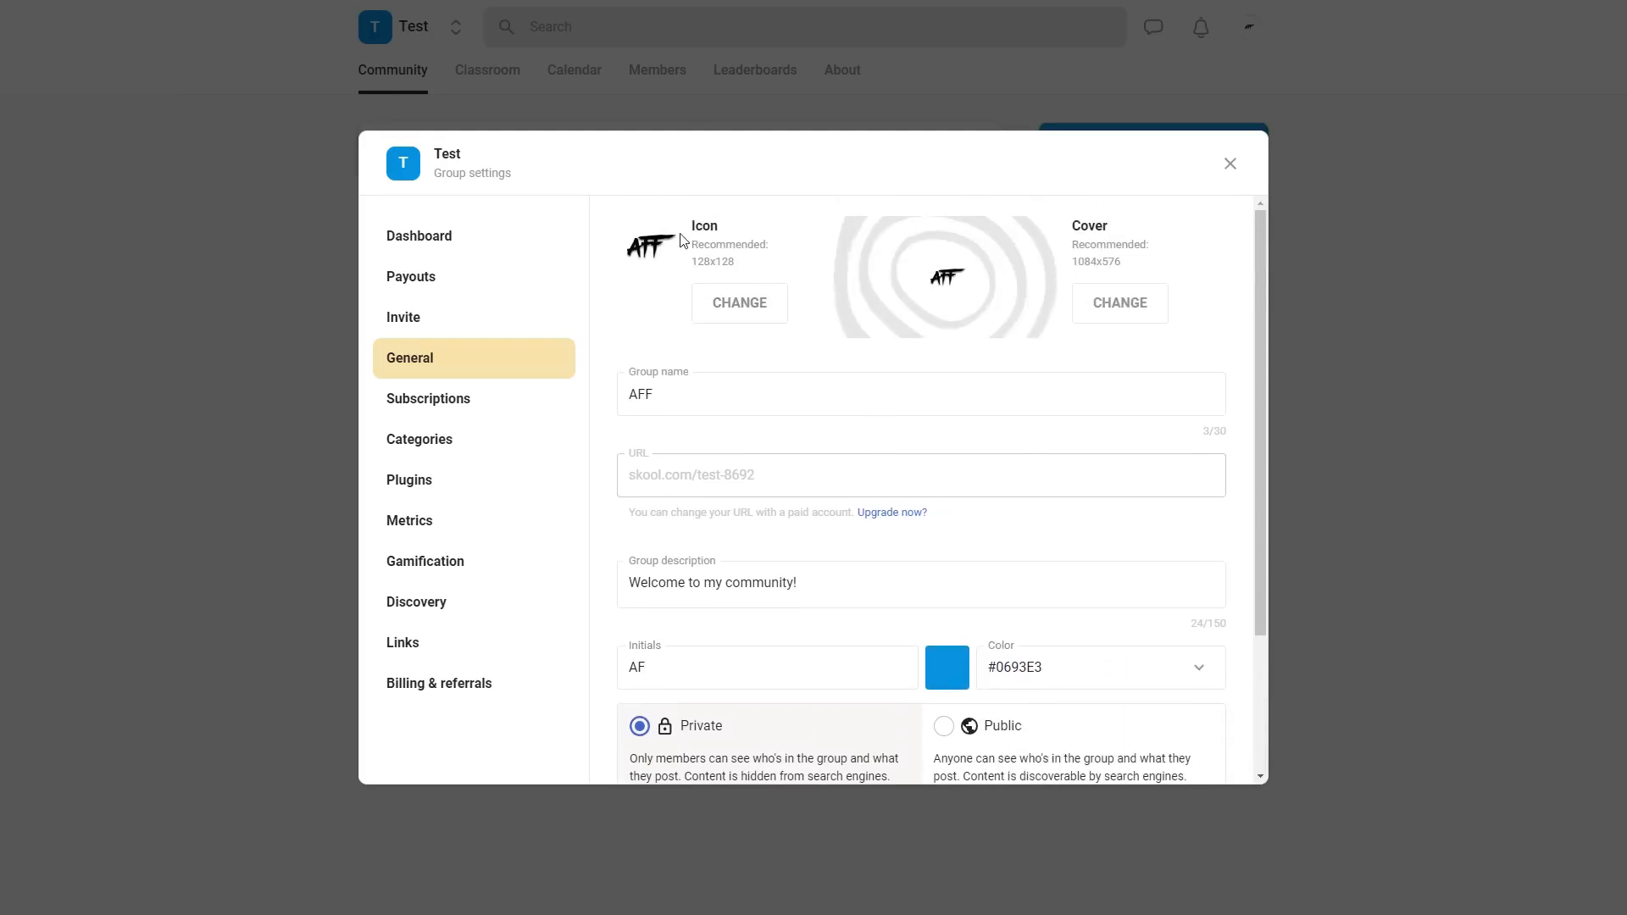
- Make the group public and save the updated general settings
scroll(847, 508, "down", 2)
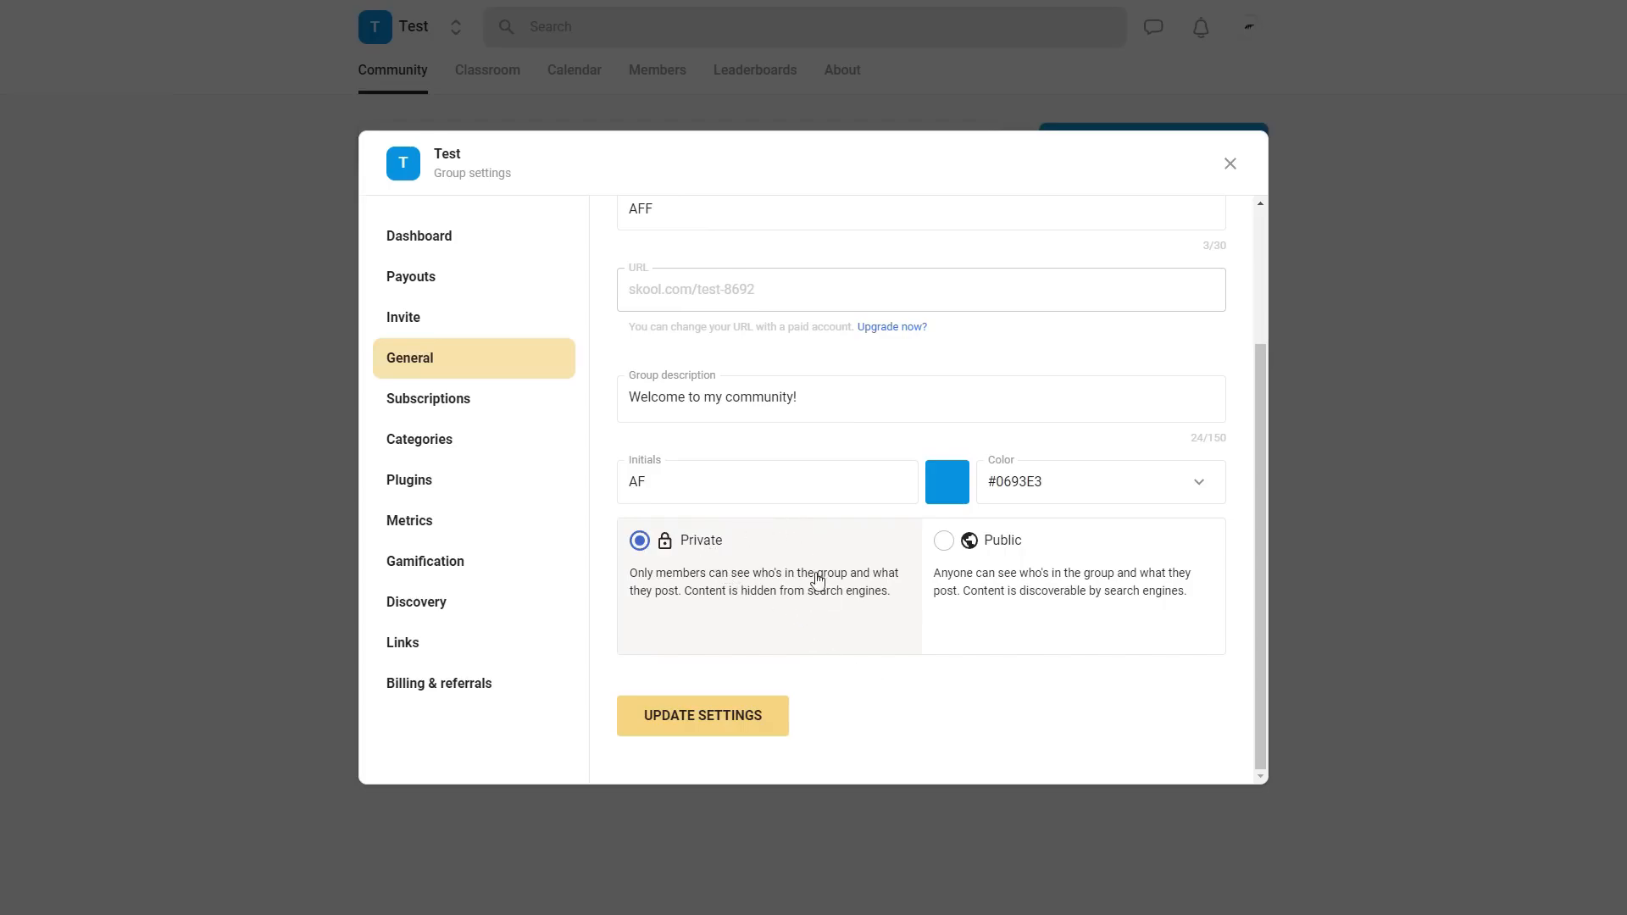
left_click(1047, 549)
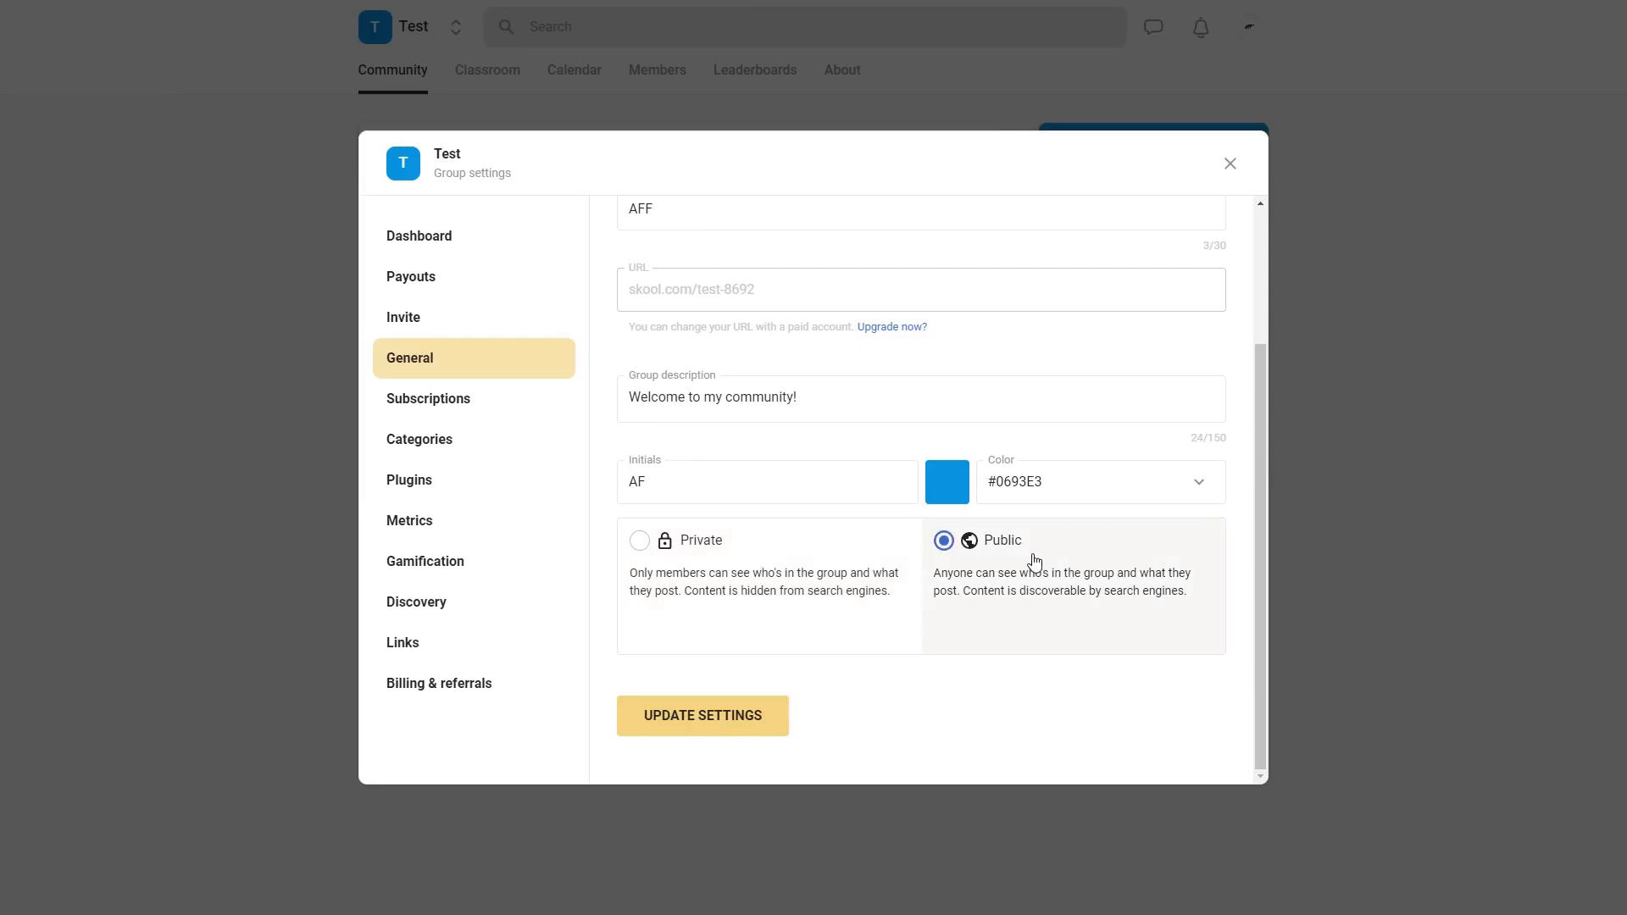
scroll(1064, 537, "up", 2)
scroll(868, 632, "down", 2)
left_click(786, 717)
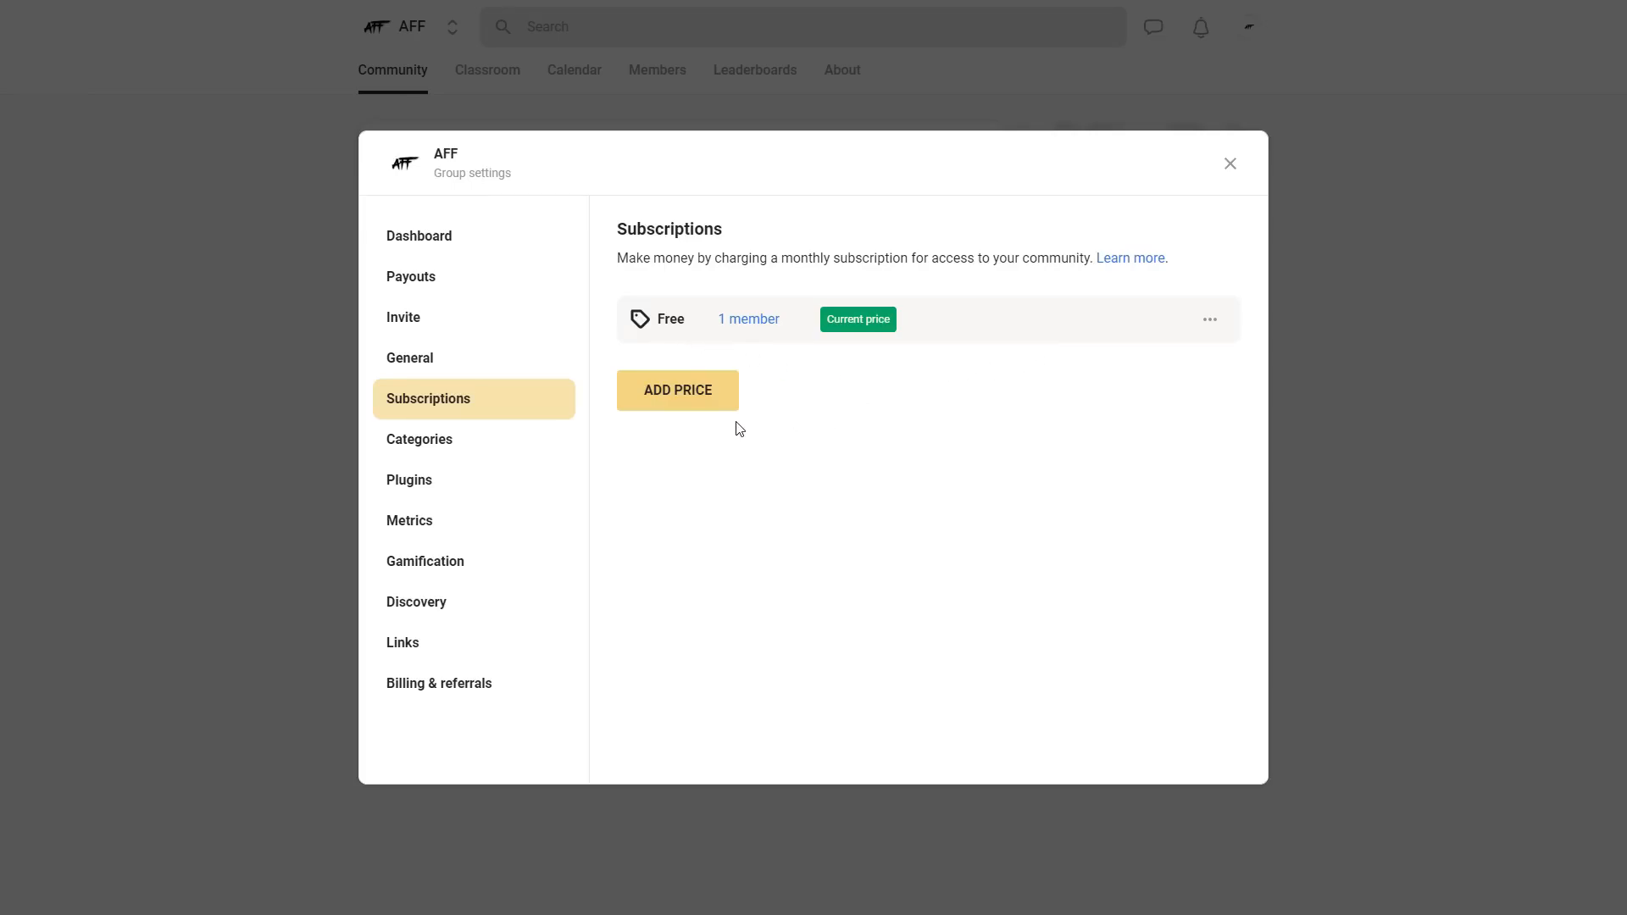
- View the options for adding a subscription price, and filter the AFF community feed by General discussion
left_click(722, 397)
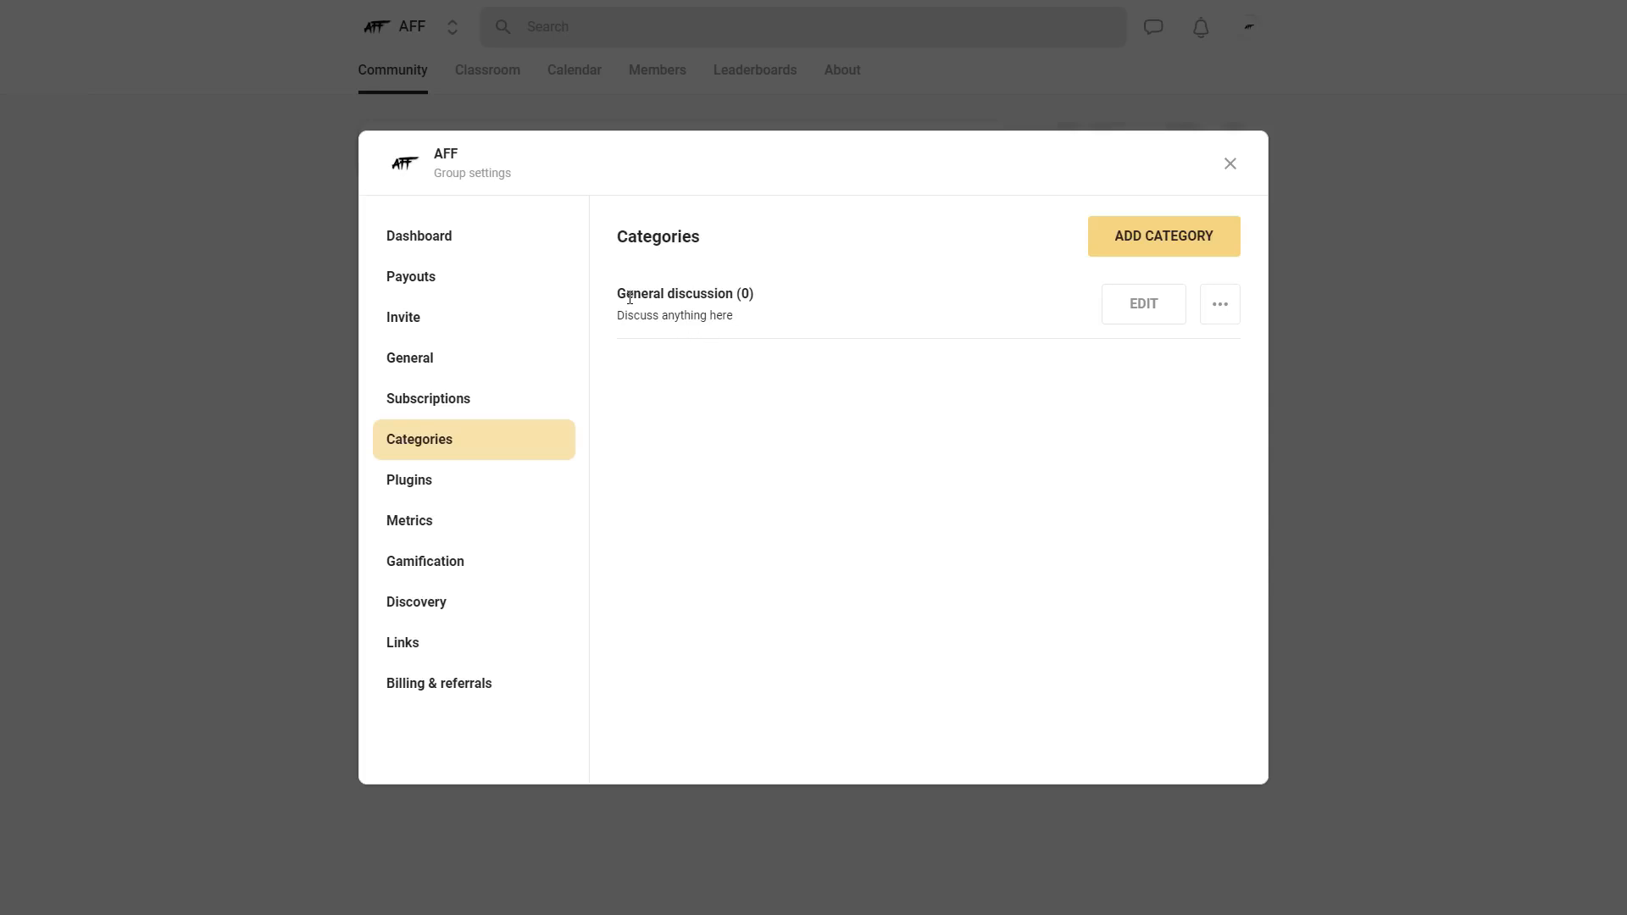
left_click(1427, 261)
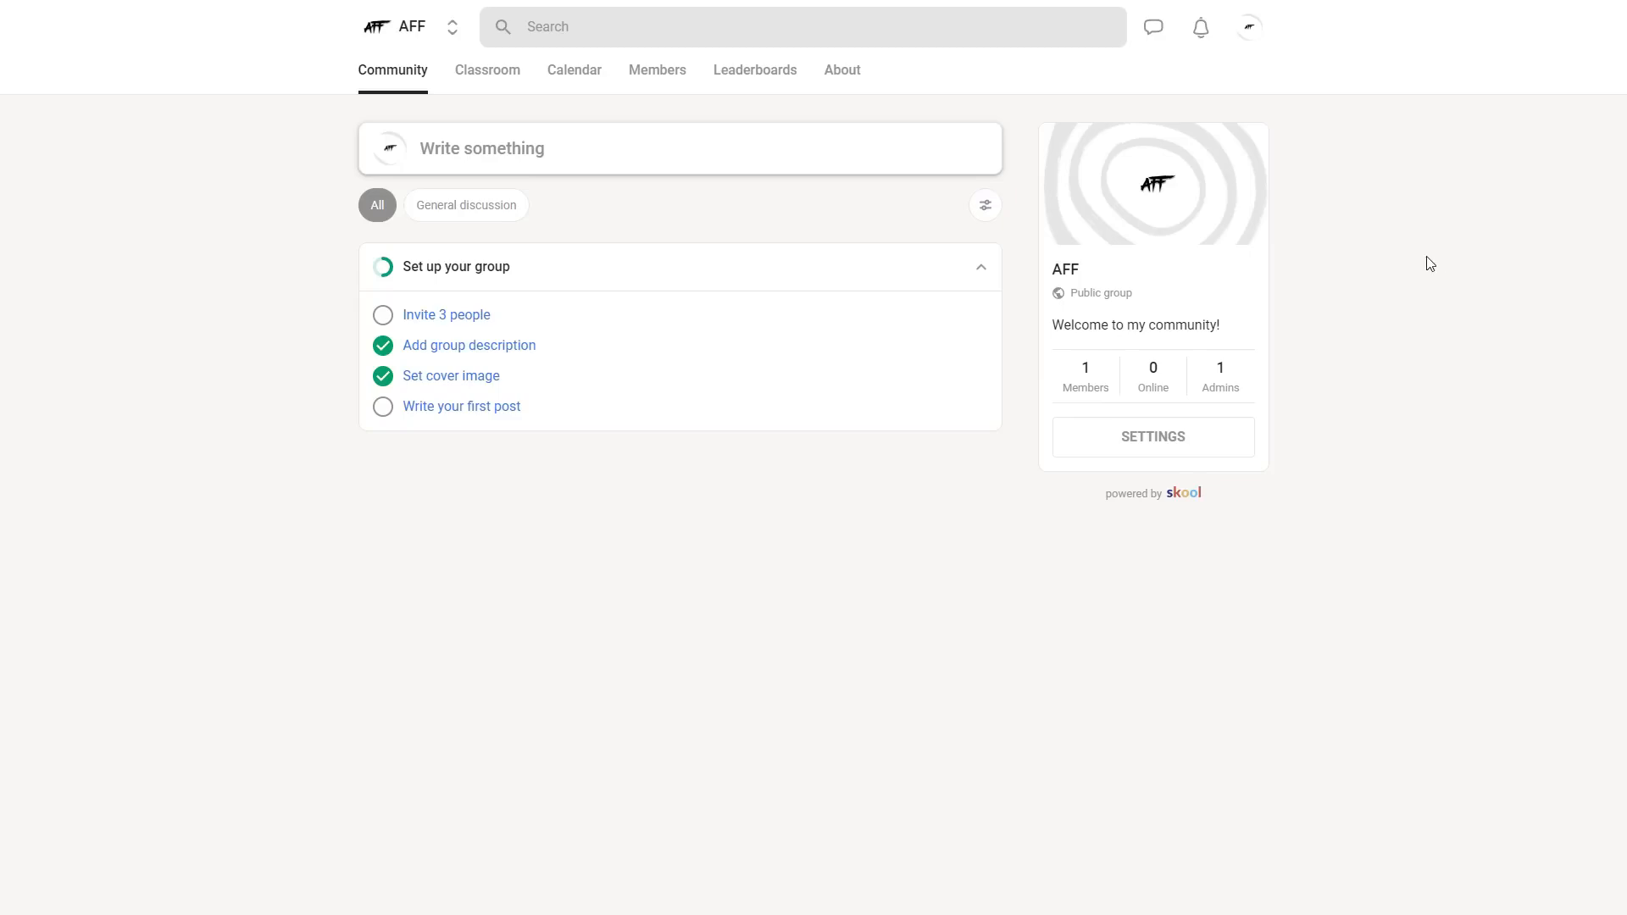
left_click(467, 207)
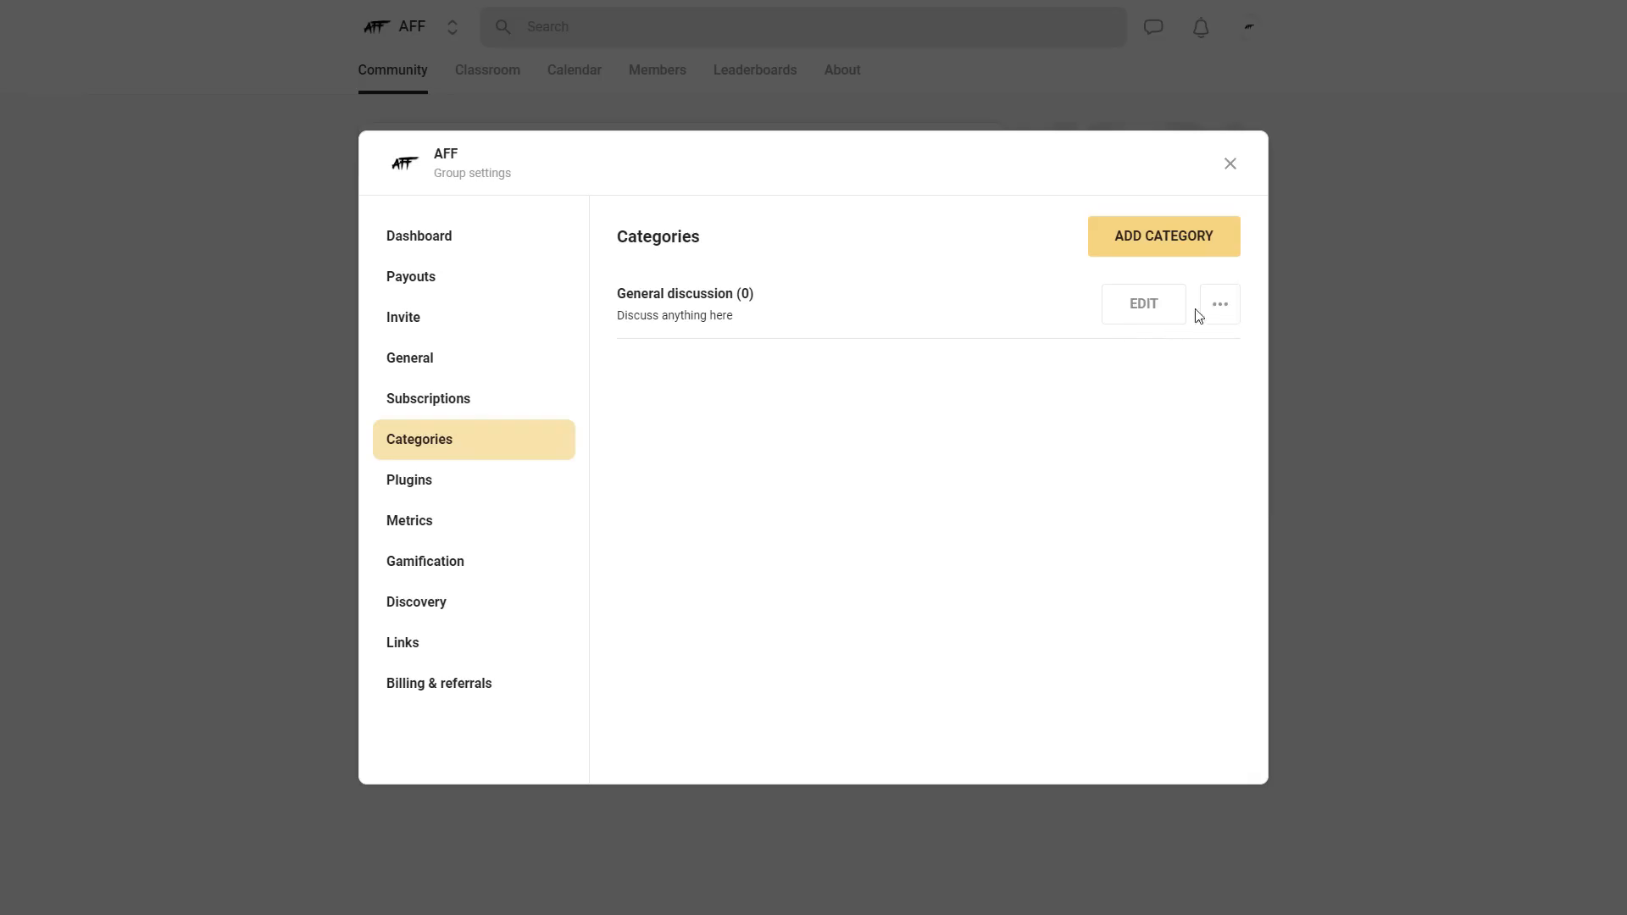
- Add a category named Feedback with the description "feedback", letting anyone post and view, and close the group settings
left_click(1172, 249)
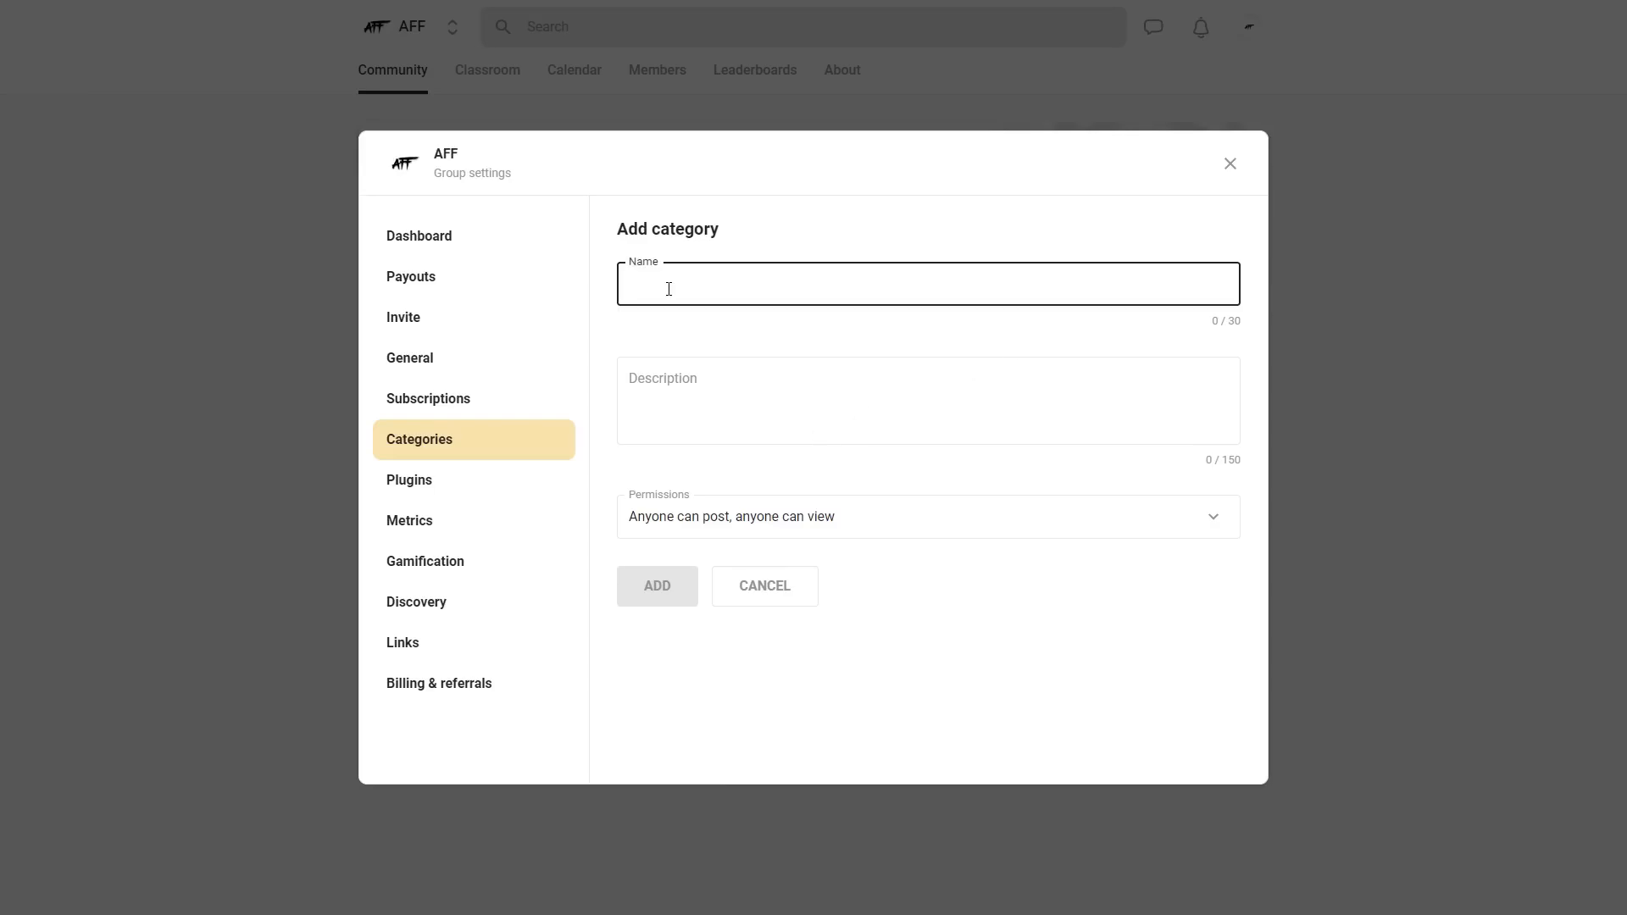
type("Fed")
type("dback")
left_click(702, 394)
type("feedaack")
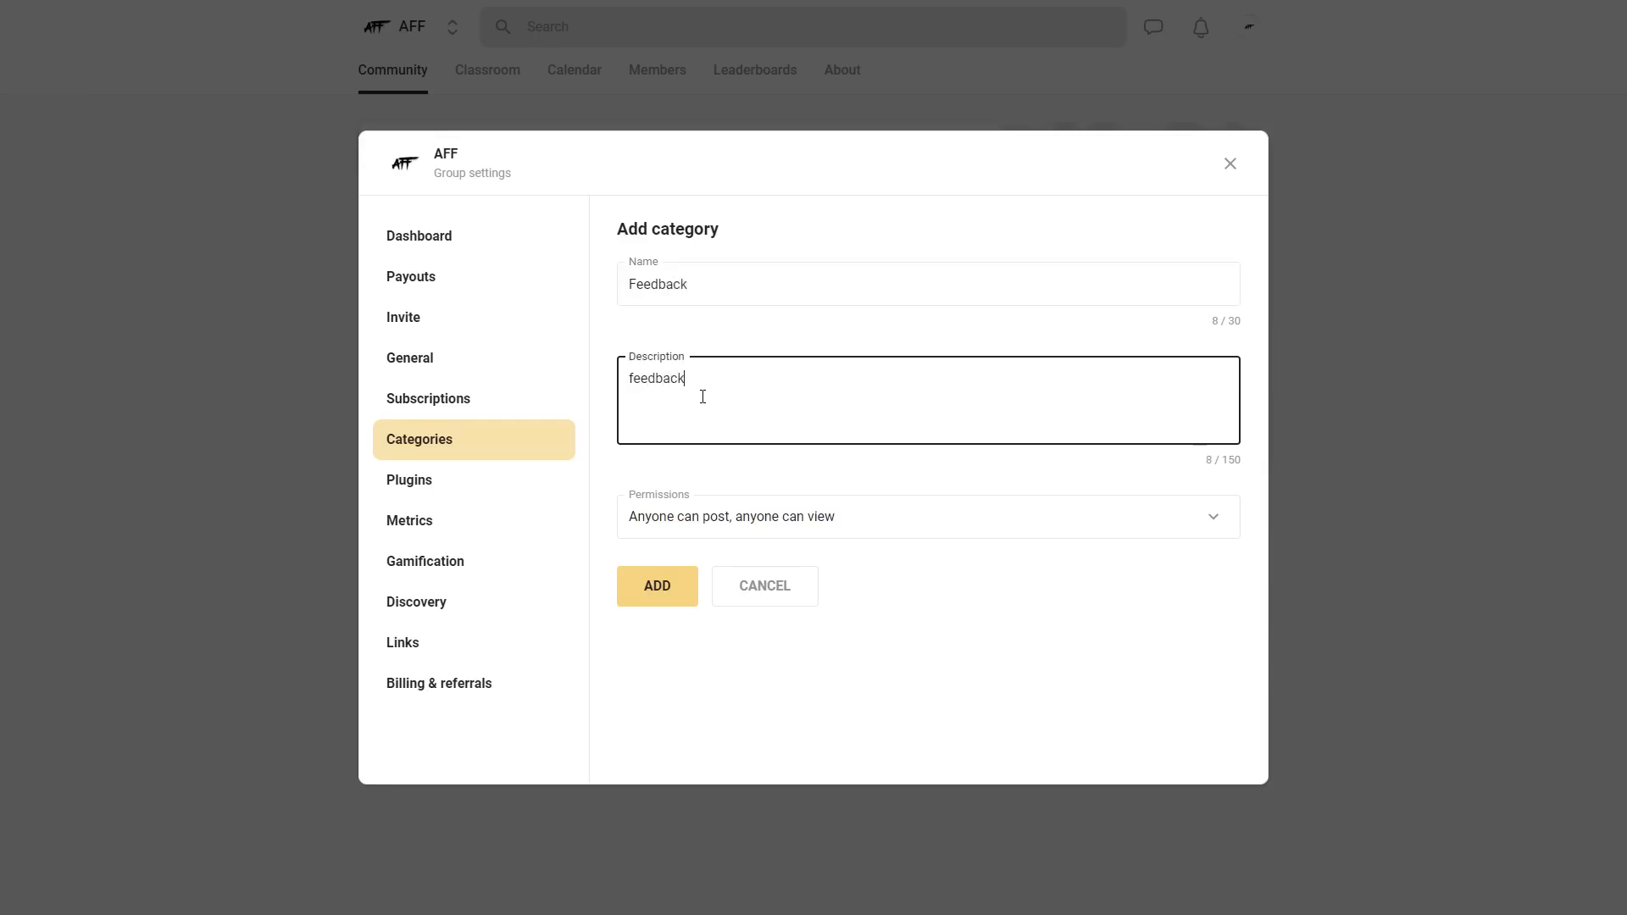
left_click(946, 531)
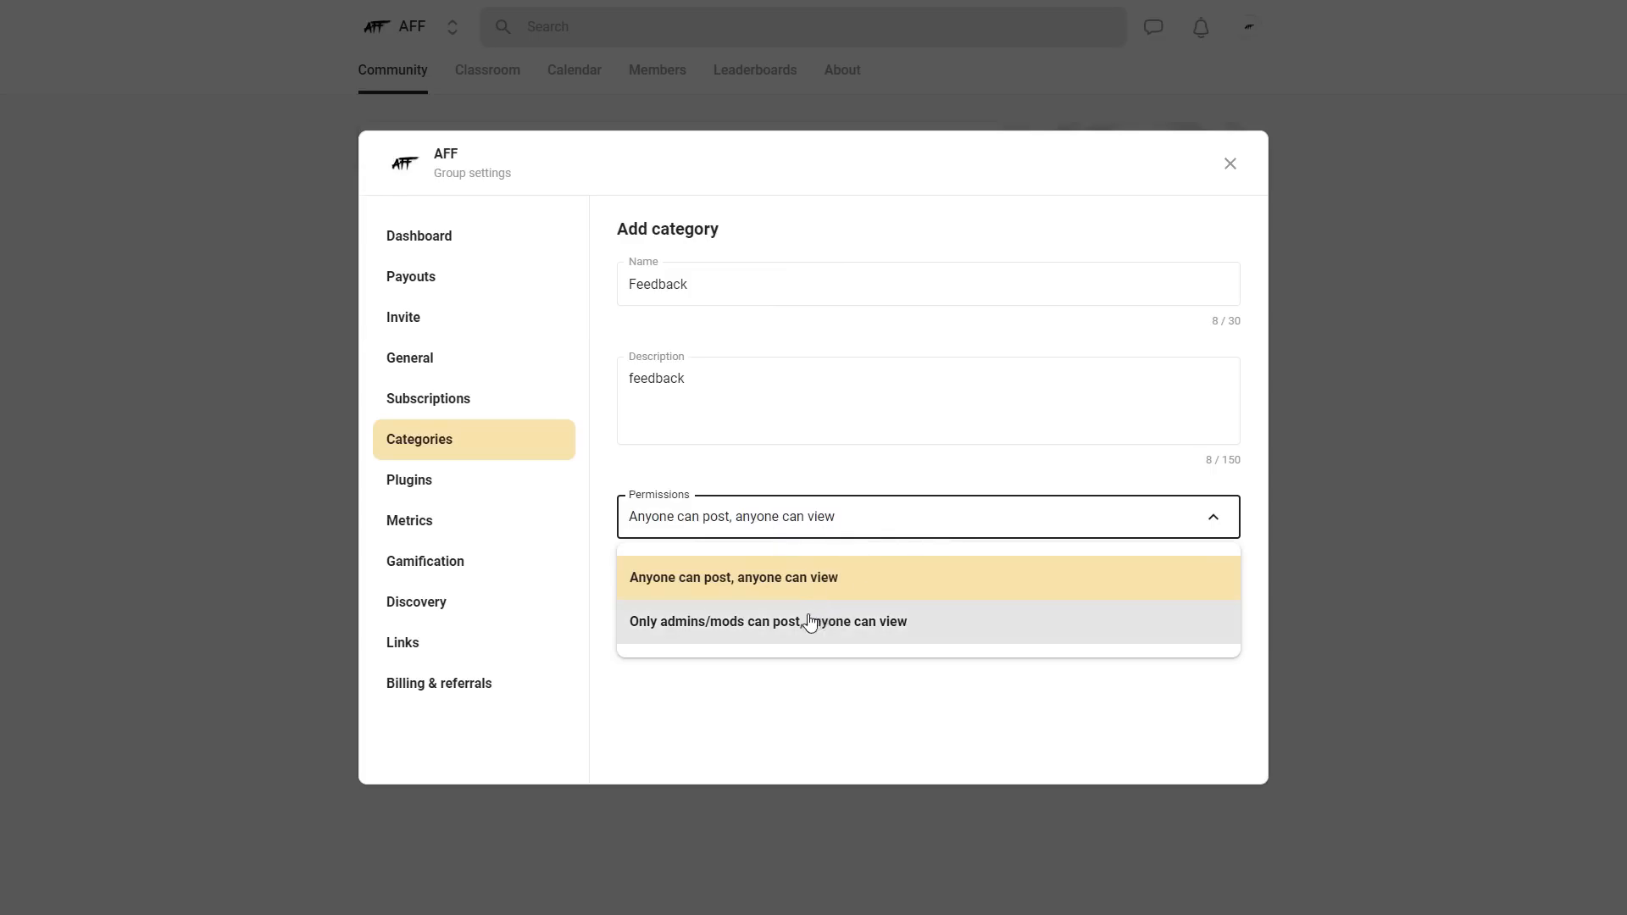
left_click(898, 727)
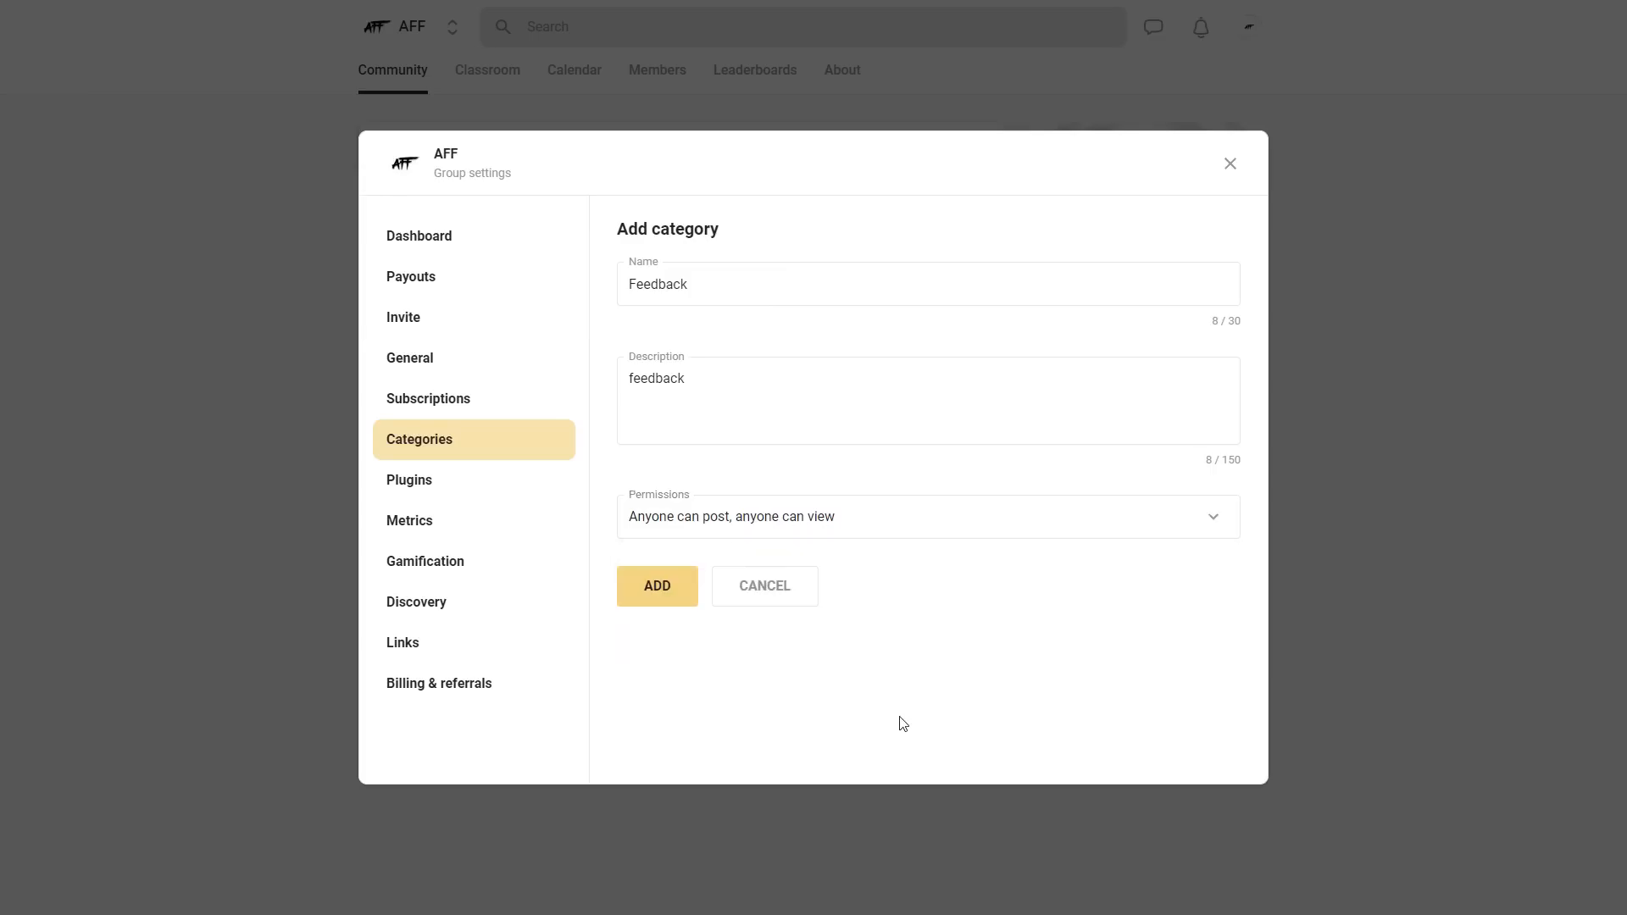
left_click(672, 595)
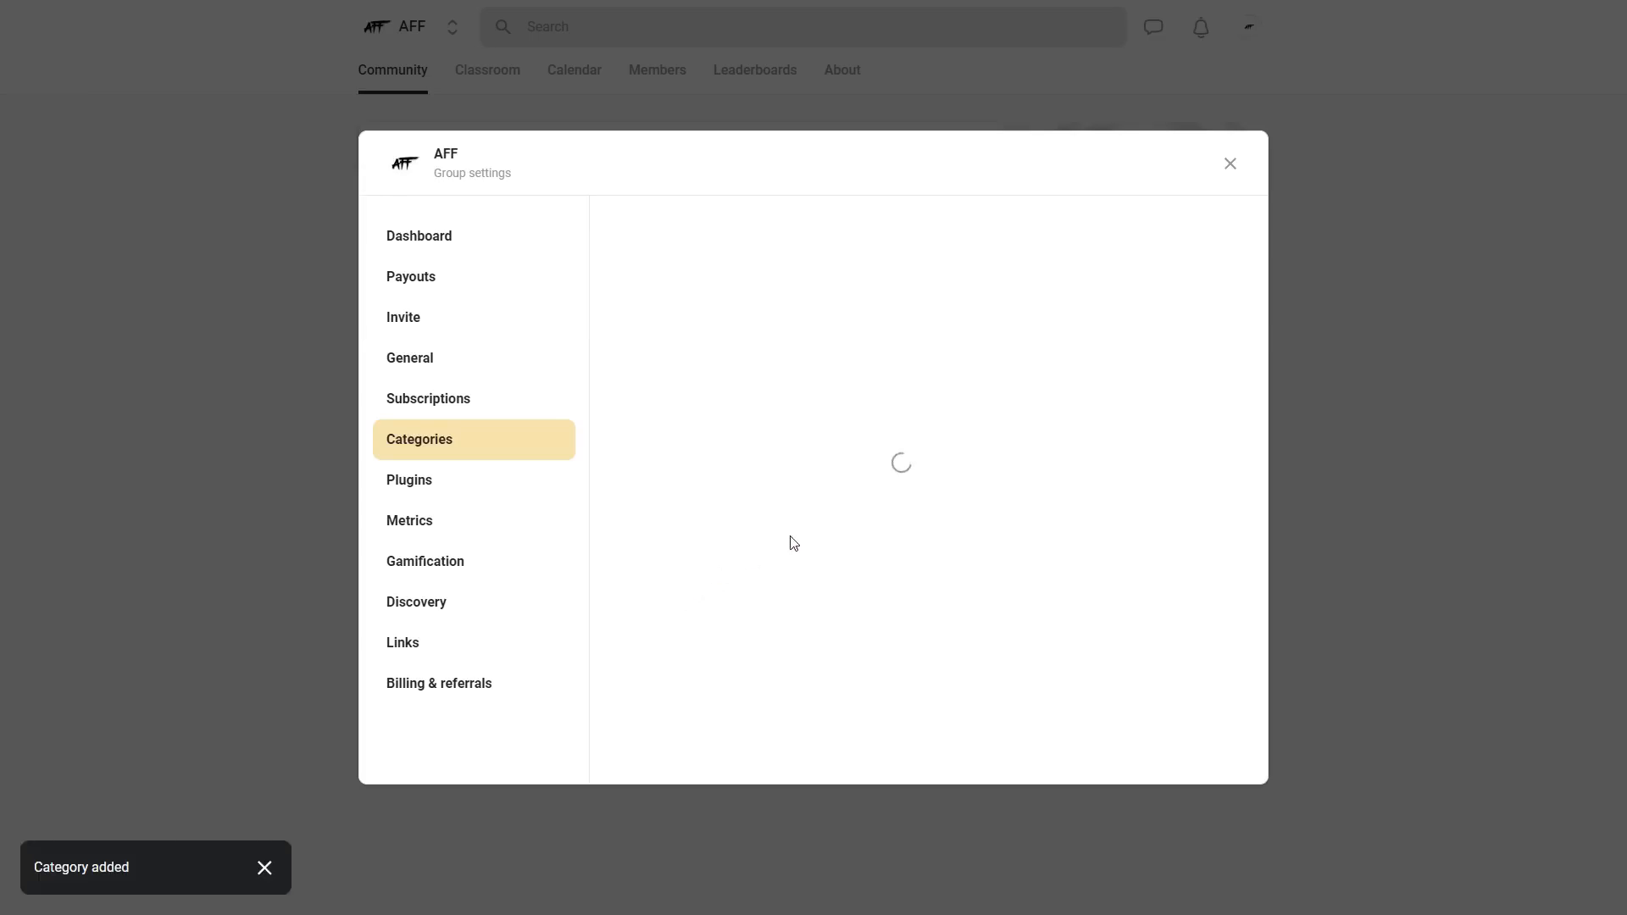
left_click(1410, 362)
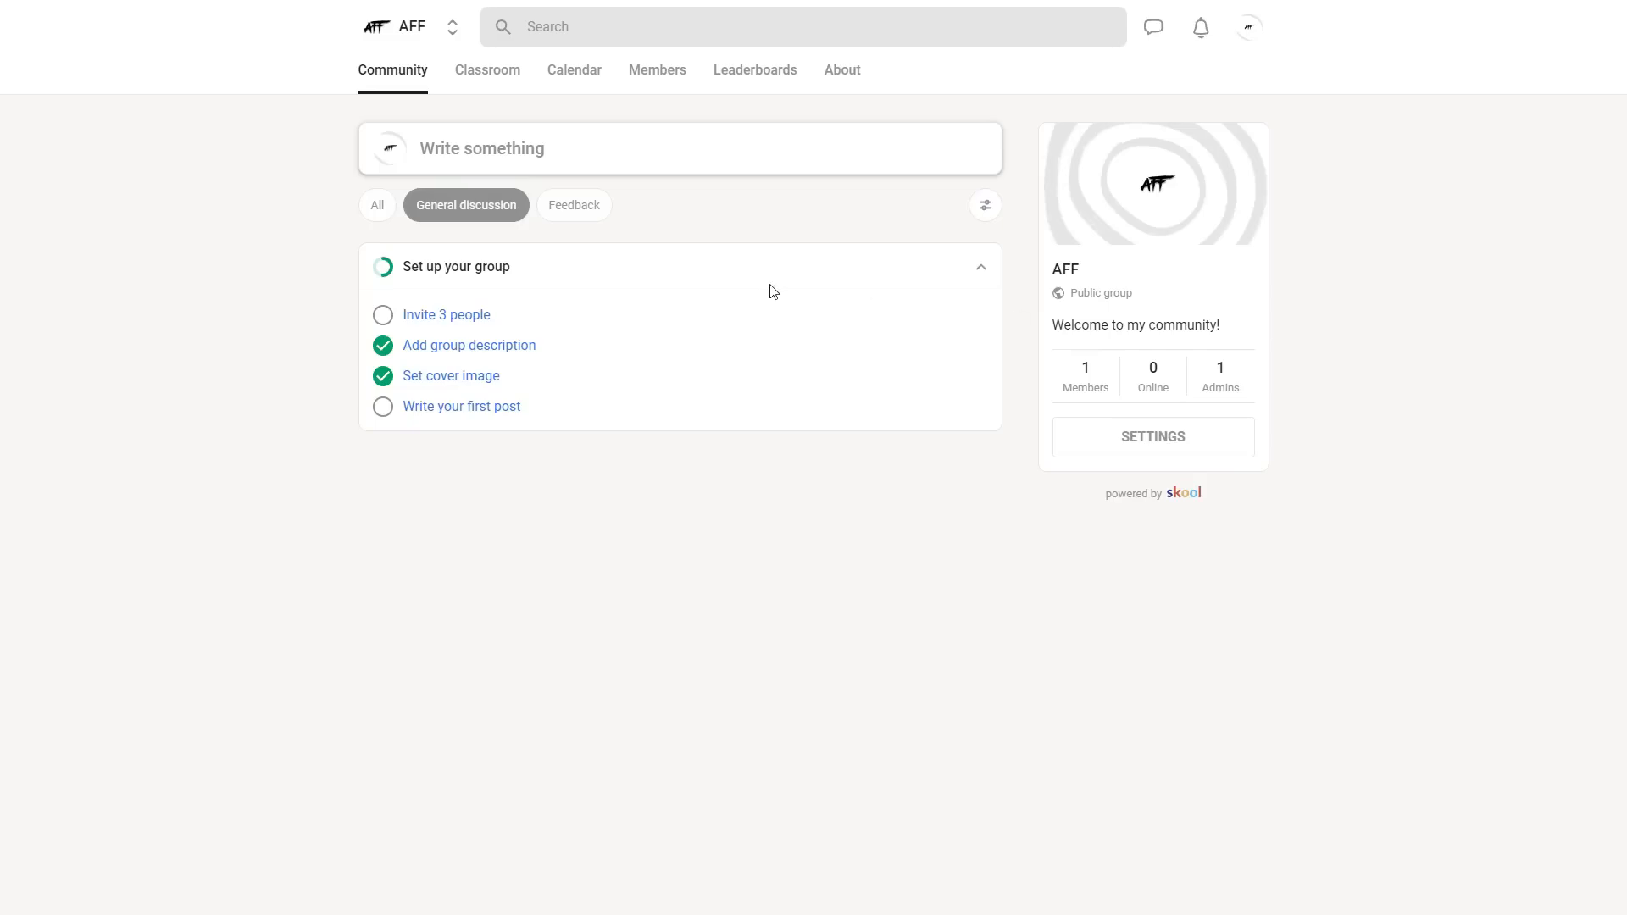
- Filter the community feed by Feedback, and review the group's member and activity metrics, including the active-member period options
left_click(562, 213)
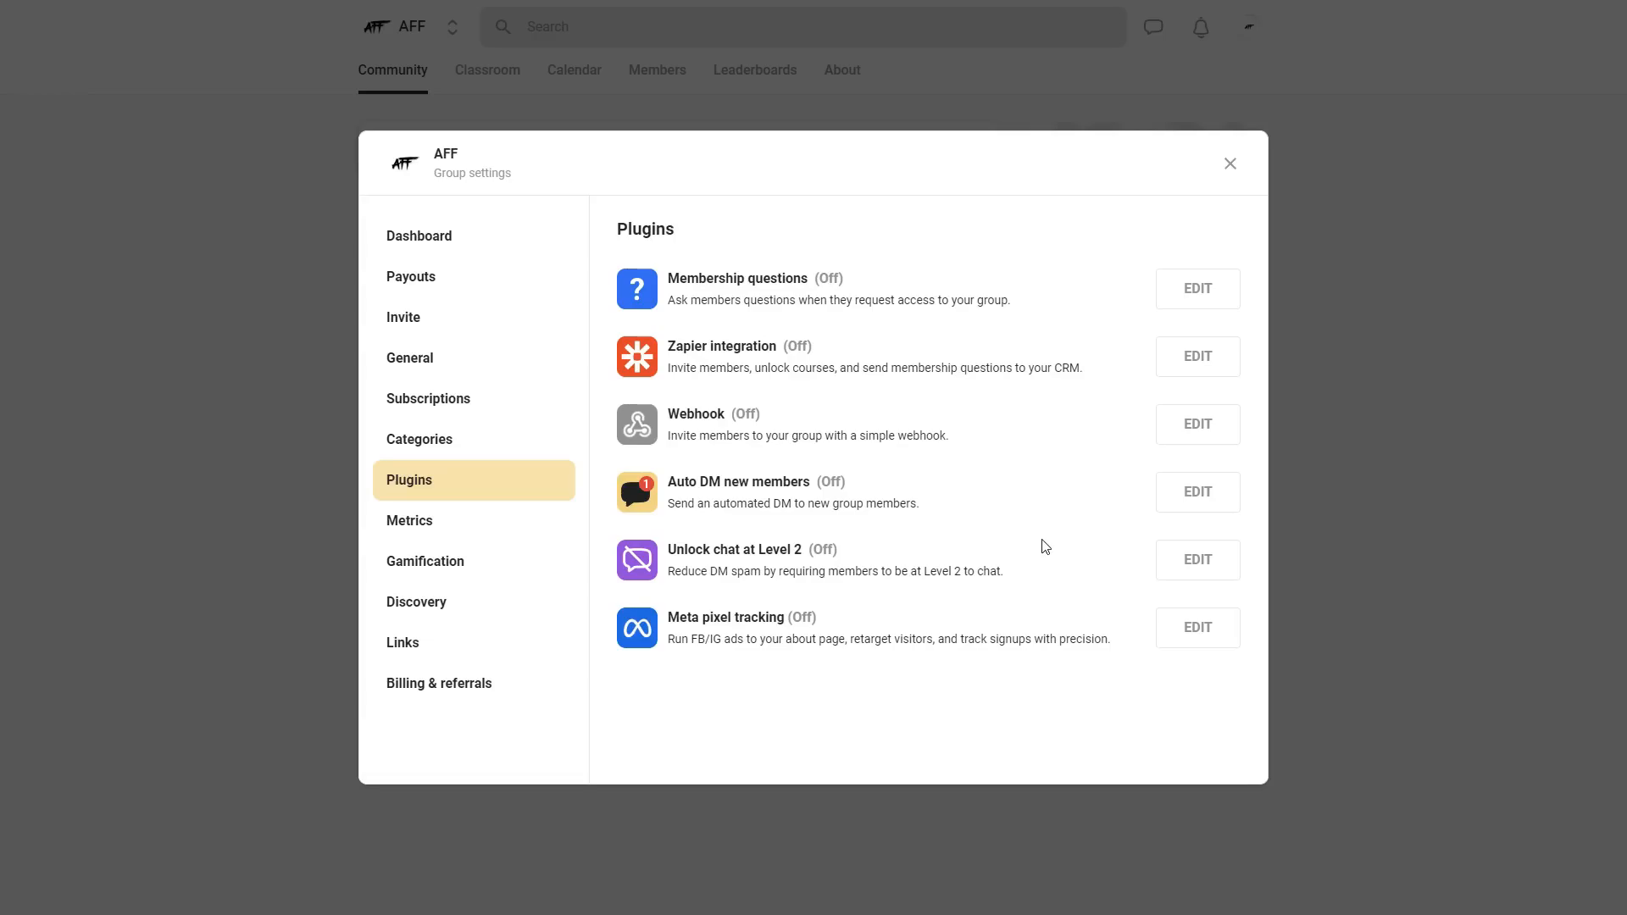
left_click(398, 525)
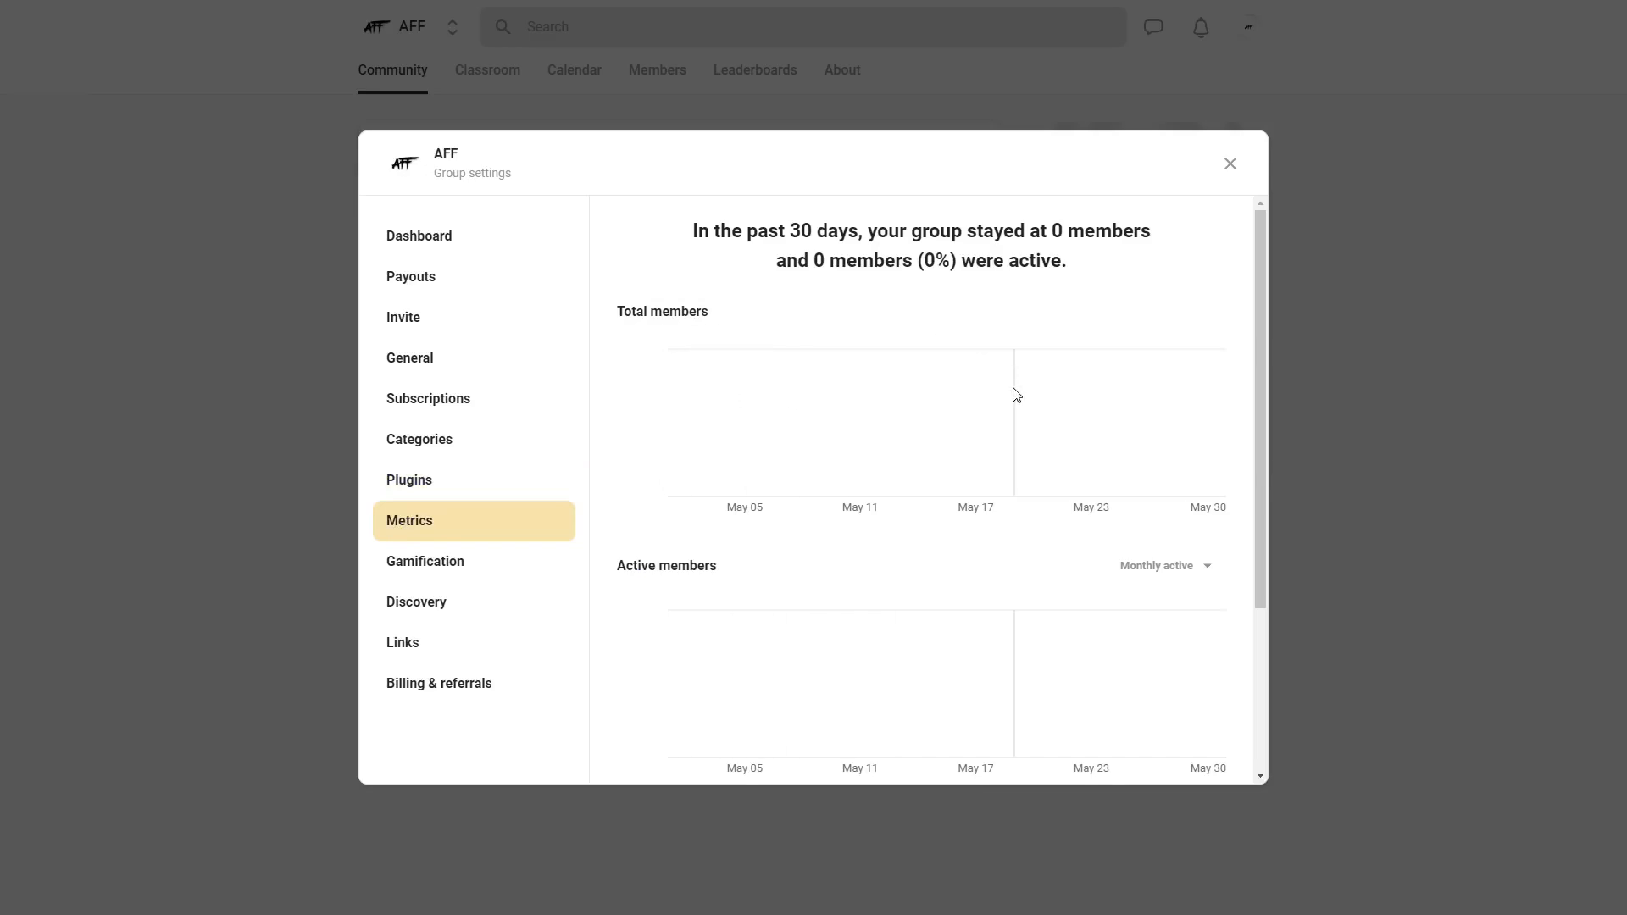
scroll(1013, 389, "down", 2)
scroll(848, 436, "down", 1)
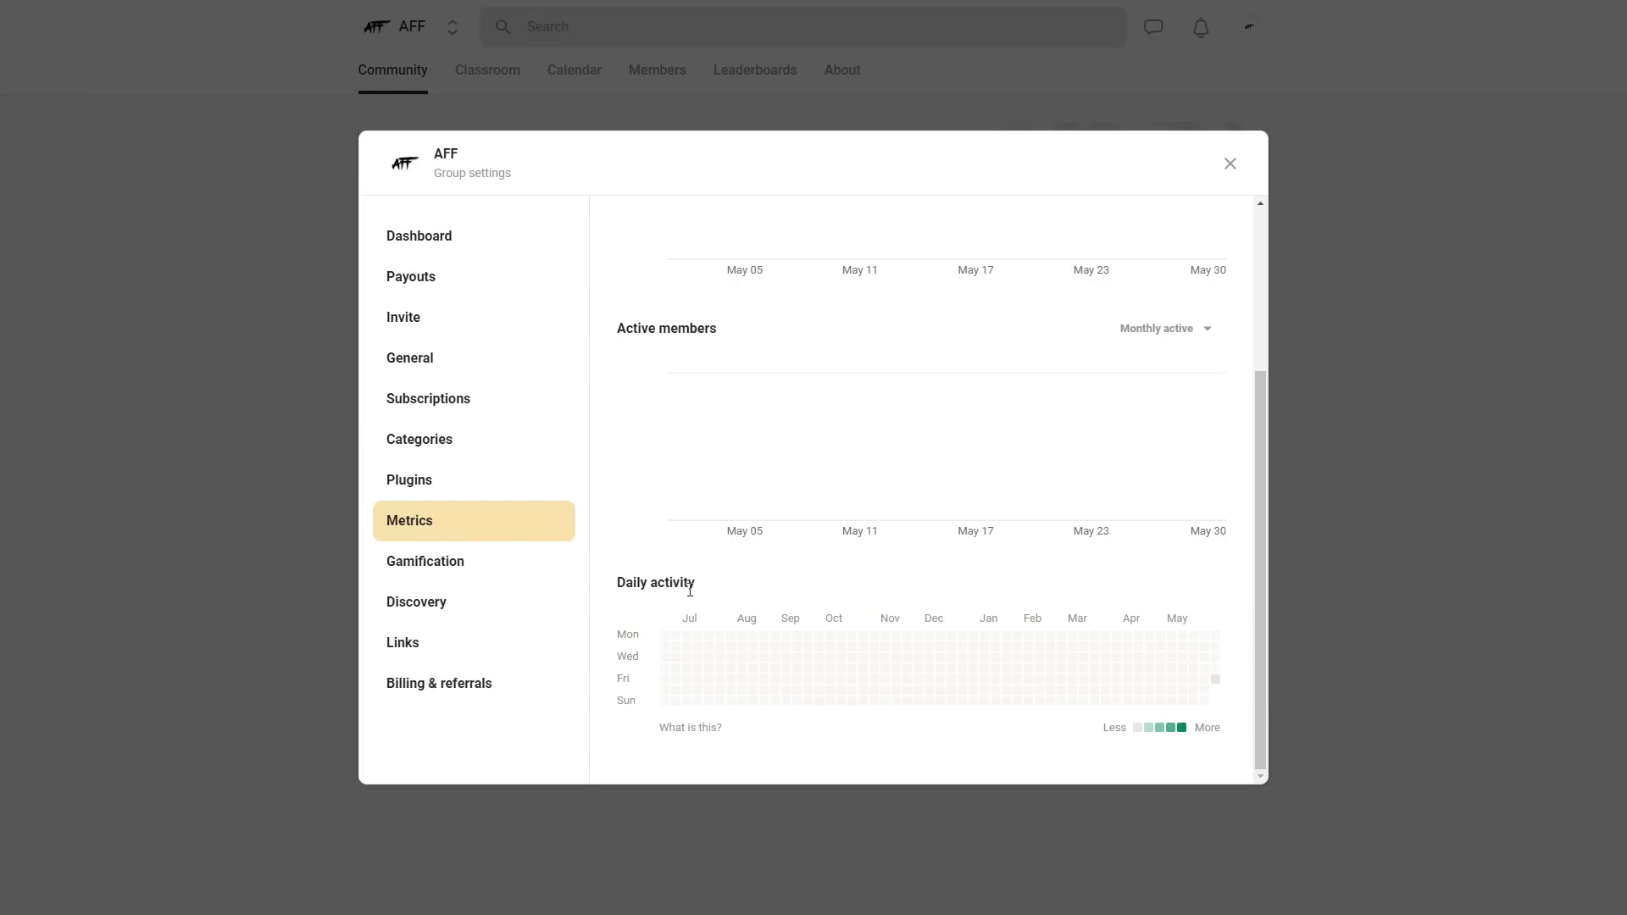
scroll(1101, 550, "up", 2)
left_click(1200, 499)
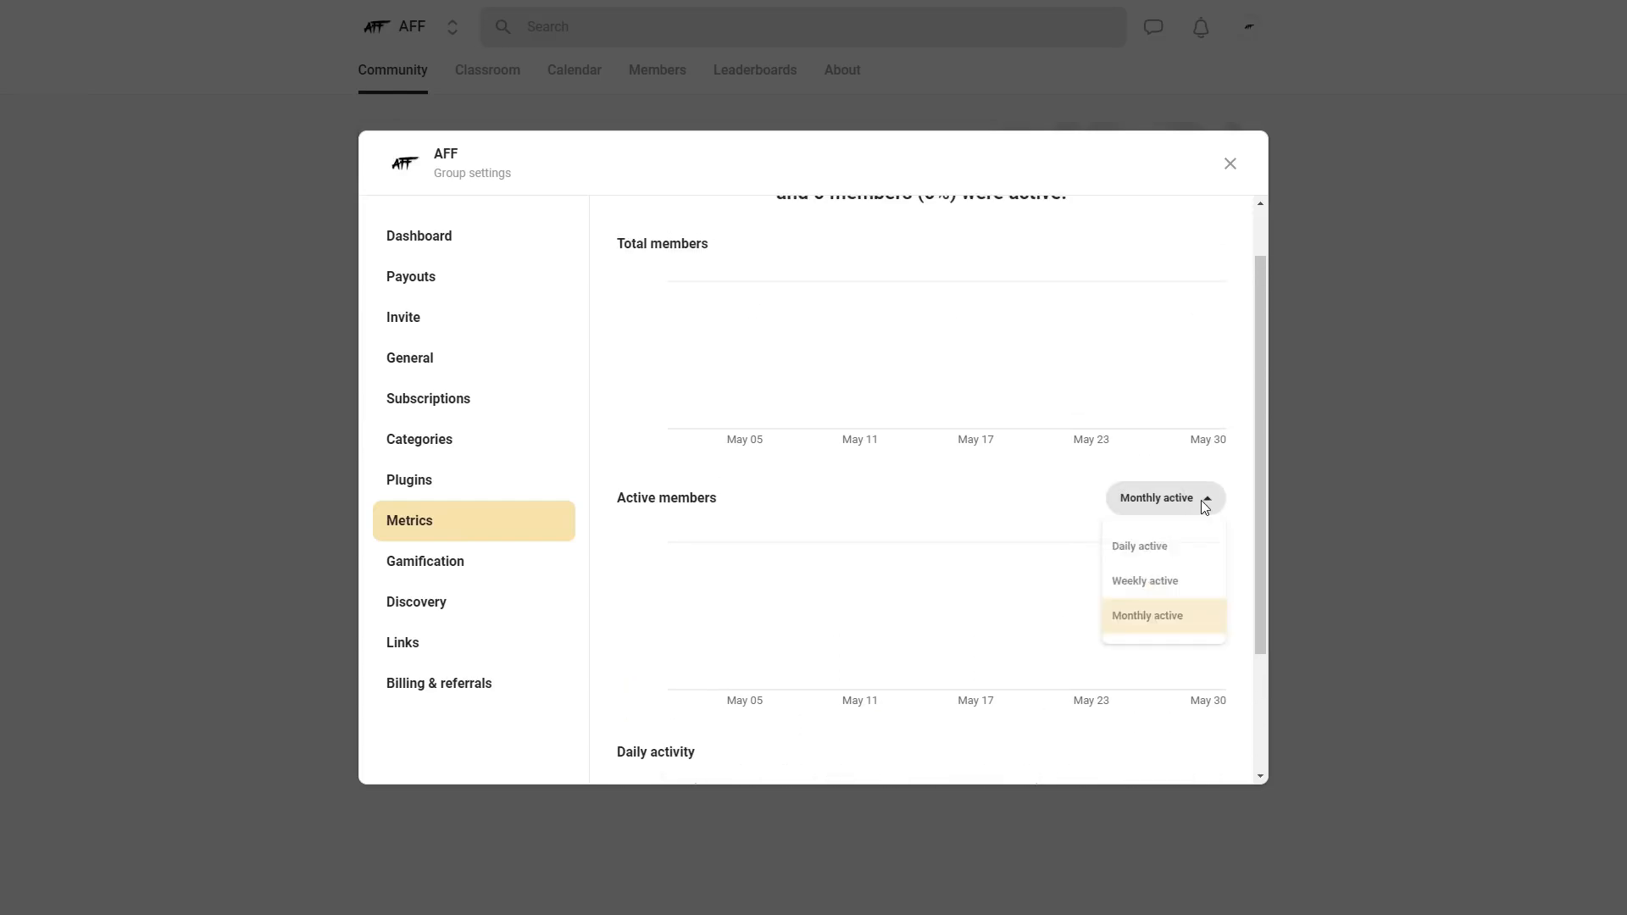
left_click(1034, 516)
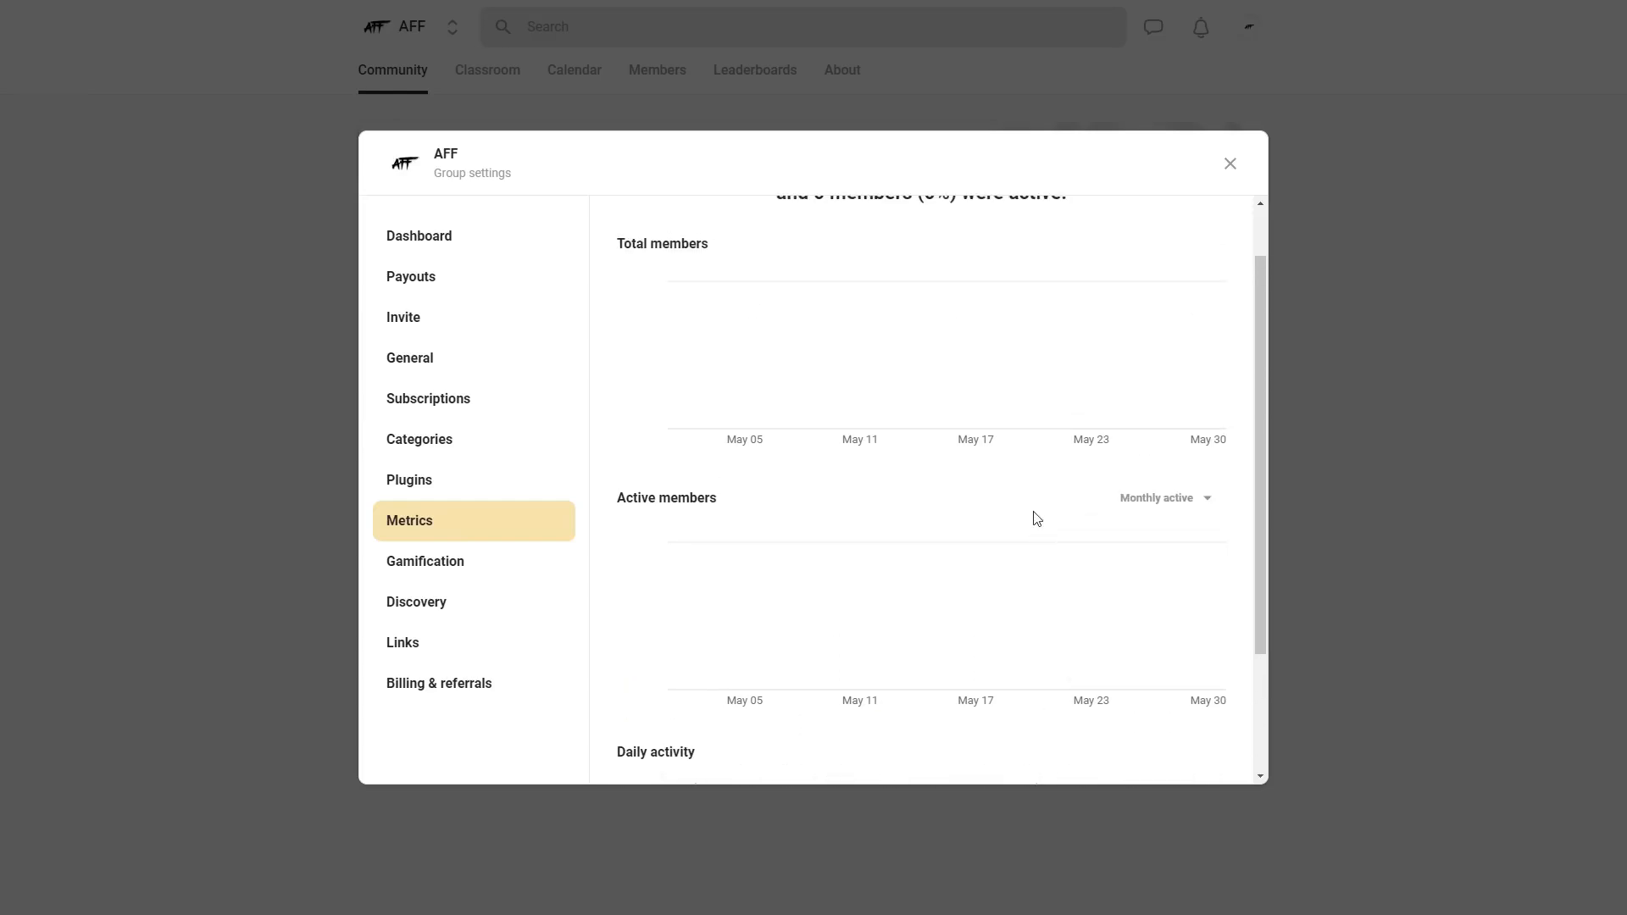
- Name gamification Level 1 "starter", save it, and look through the remaining levels
left_click(398, 567)
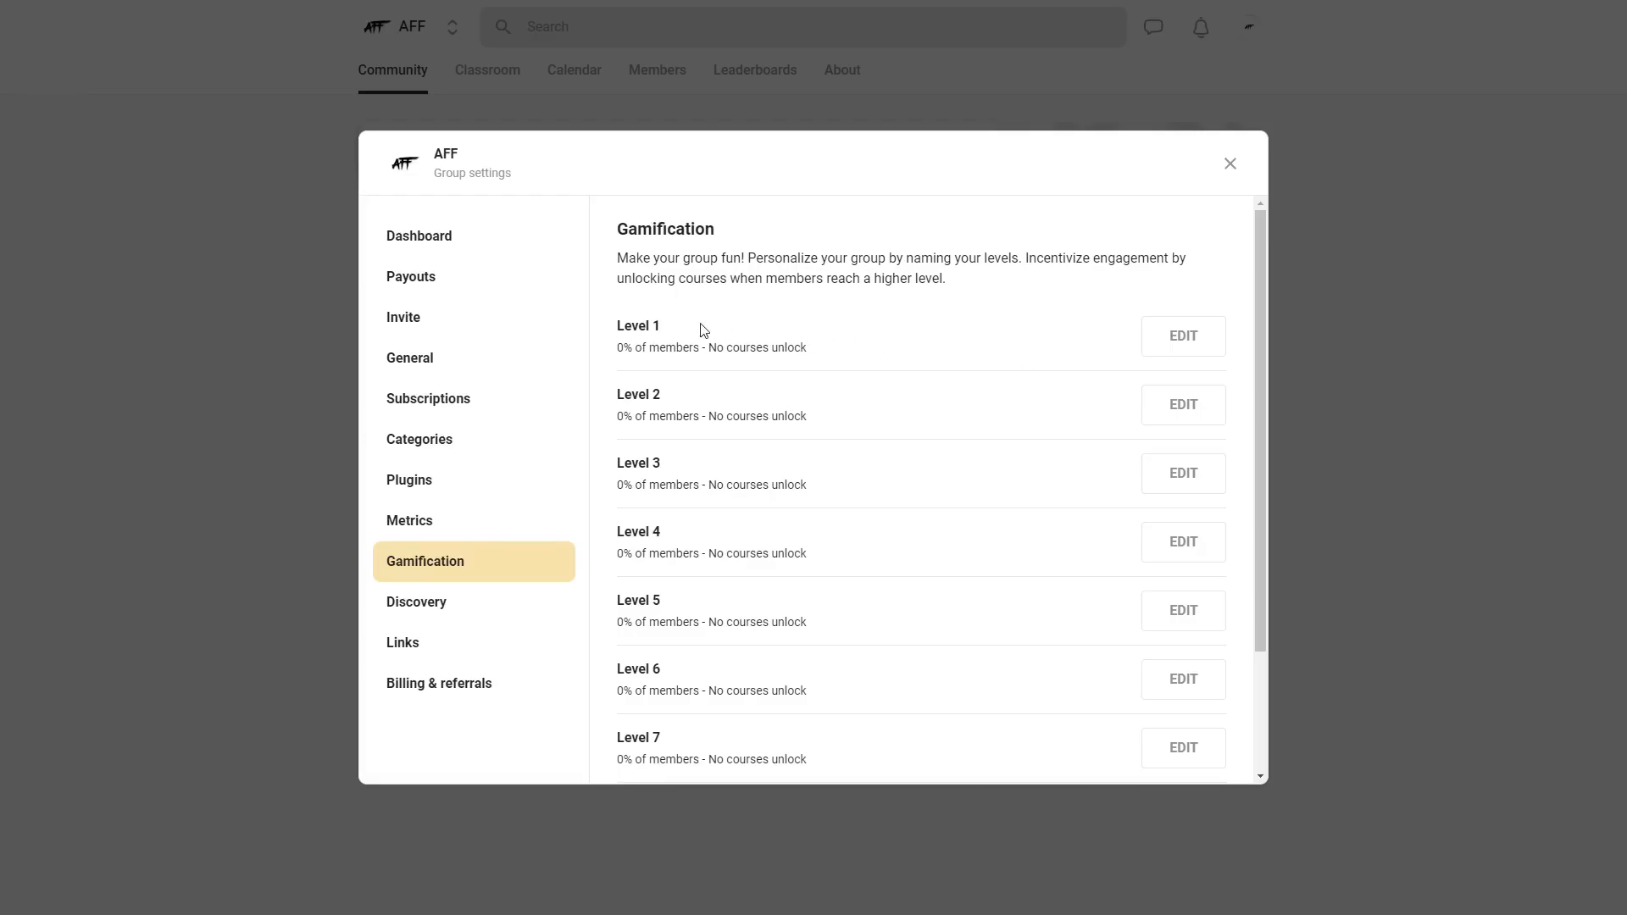
left_click(1183, 336)
left_click(744, 289)
type("starter")
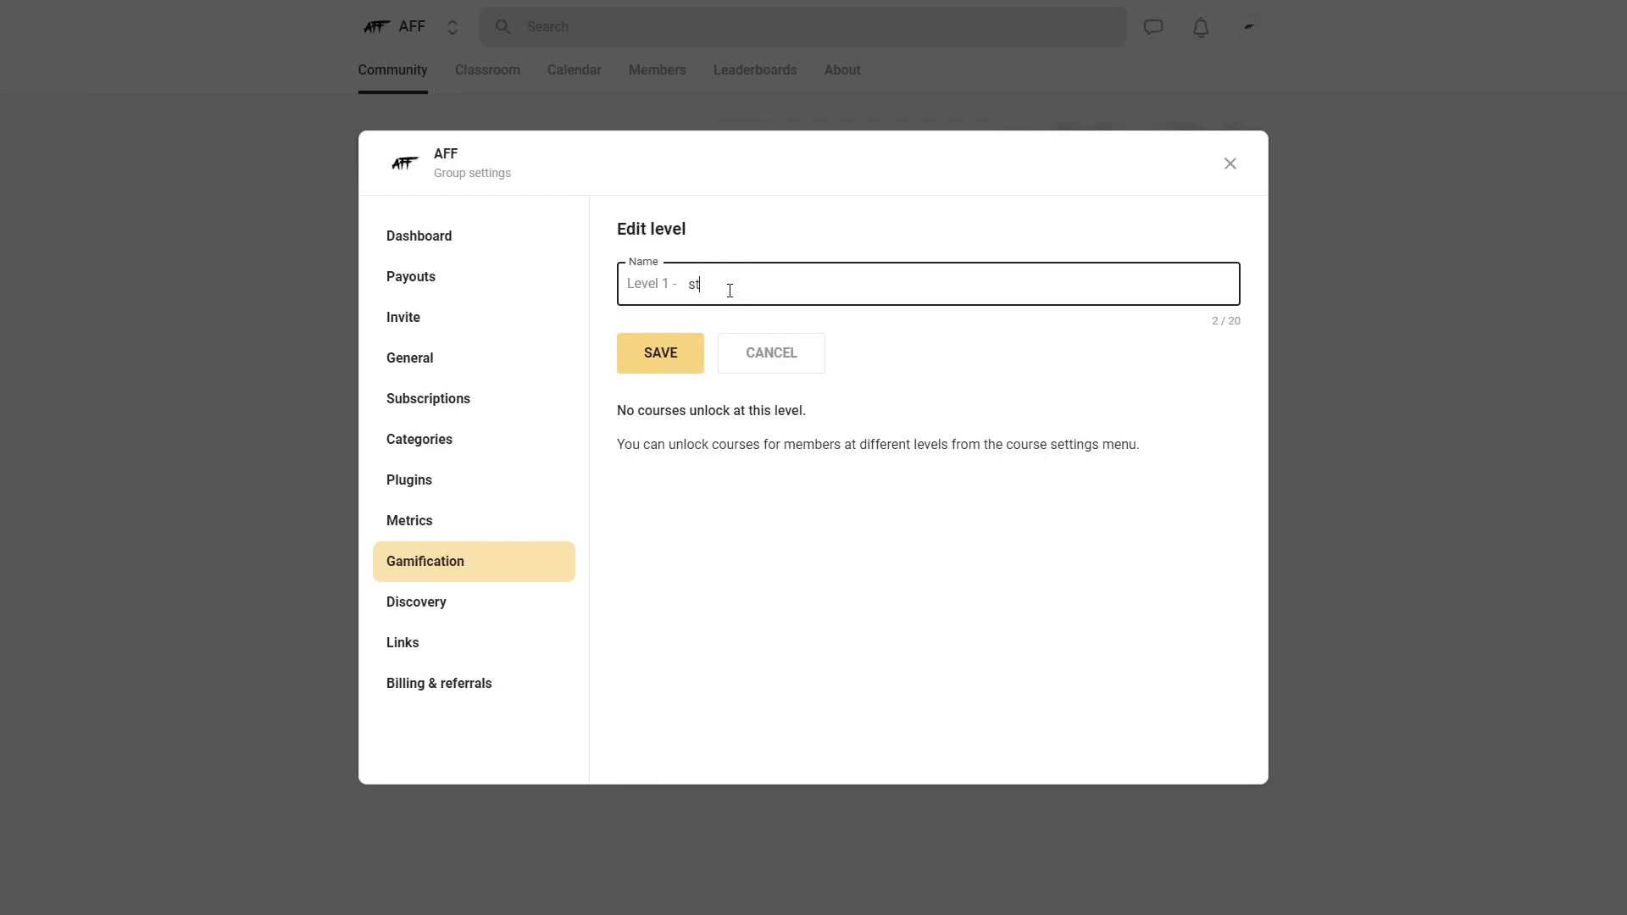
left_click(660, 372)
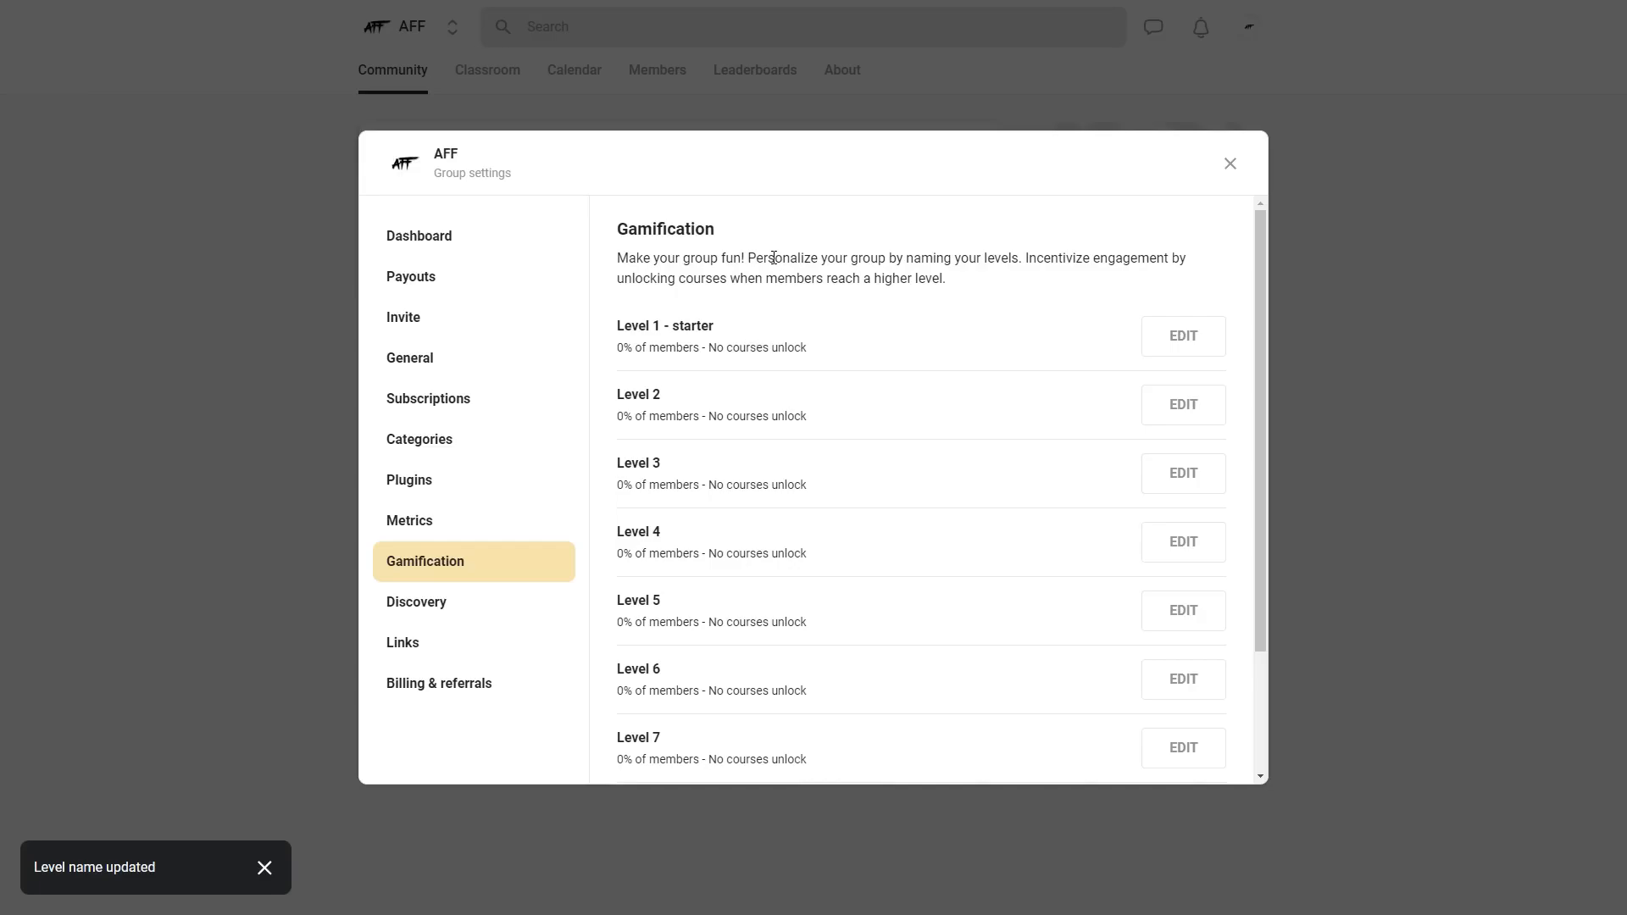
scroll(981, 285, "down", 2)
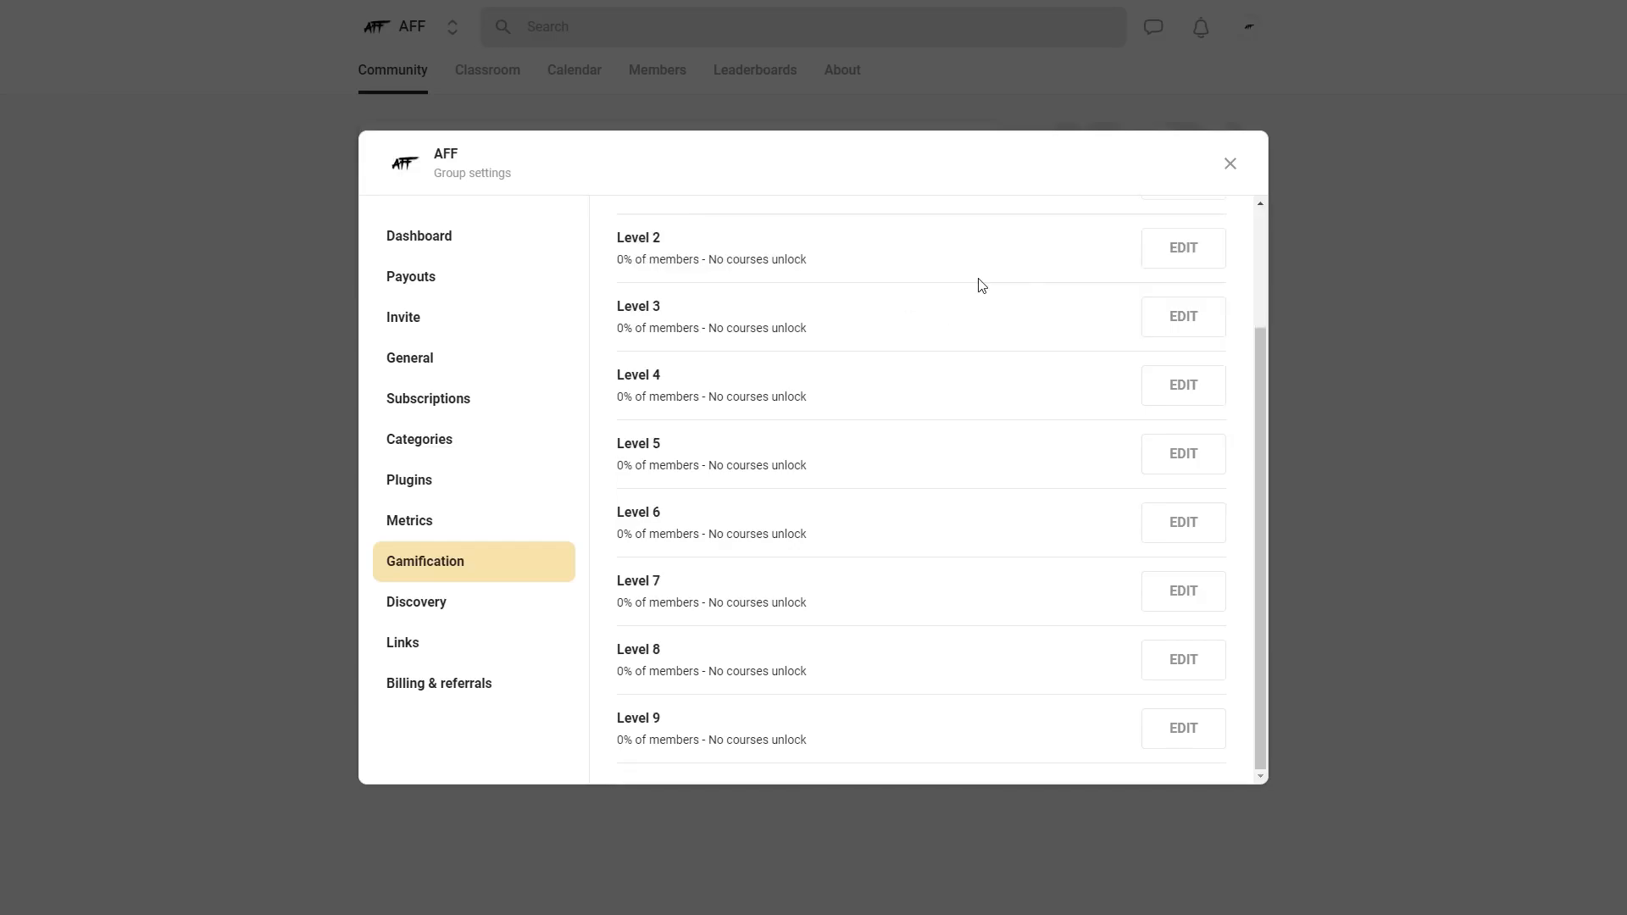
scroll(939, 579, "up", 2)
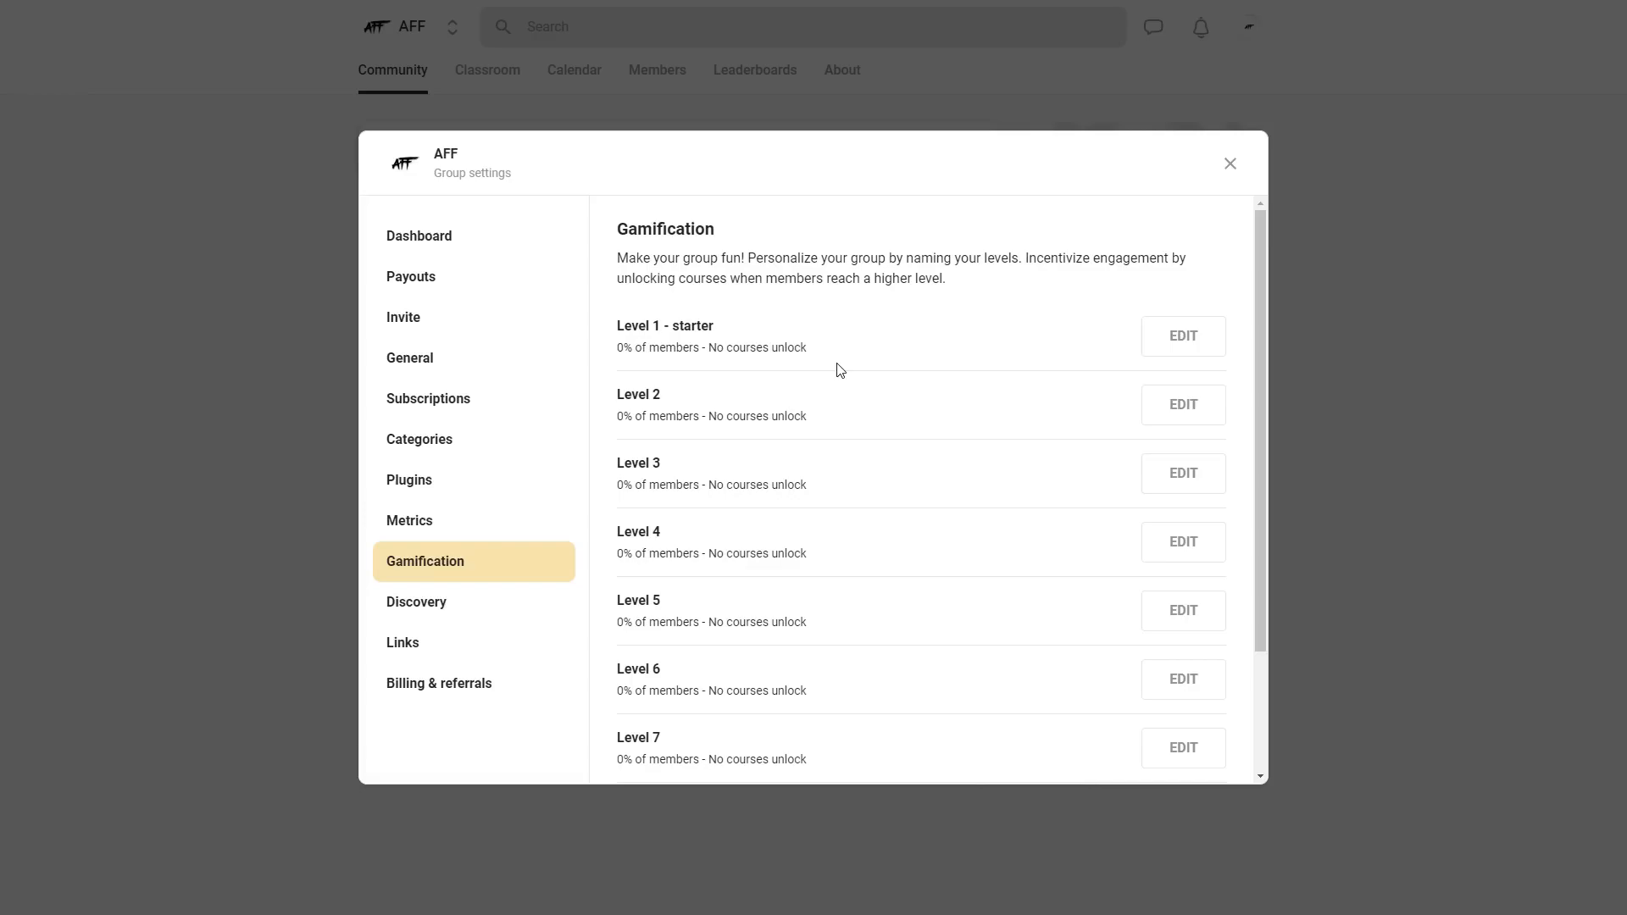
- Add a group link labelled Merch with the copied YouTube channel URL, and set its privacy to Public (everybody can see)
left_click(415, 644)
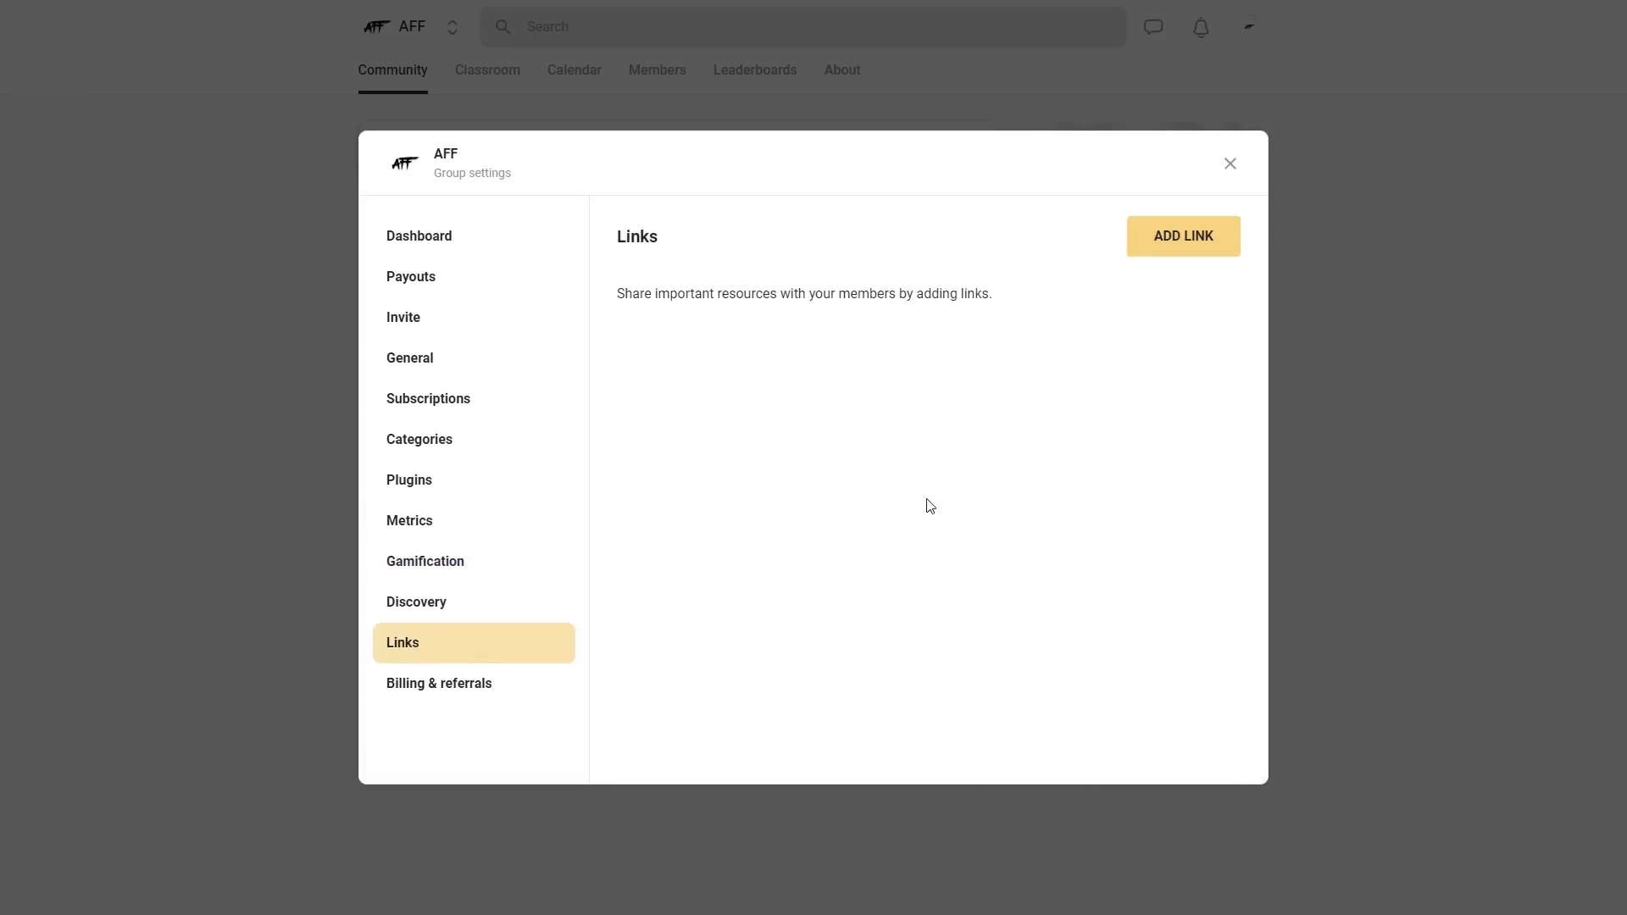
left_click(1185, 255)
left_click(698, 297)
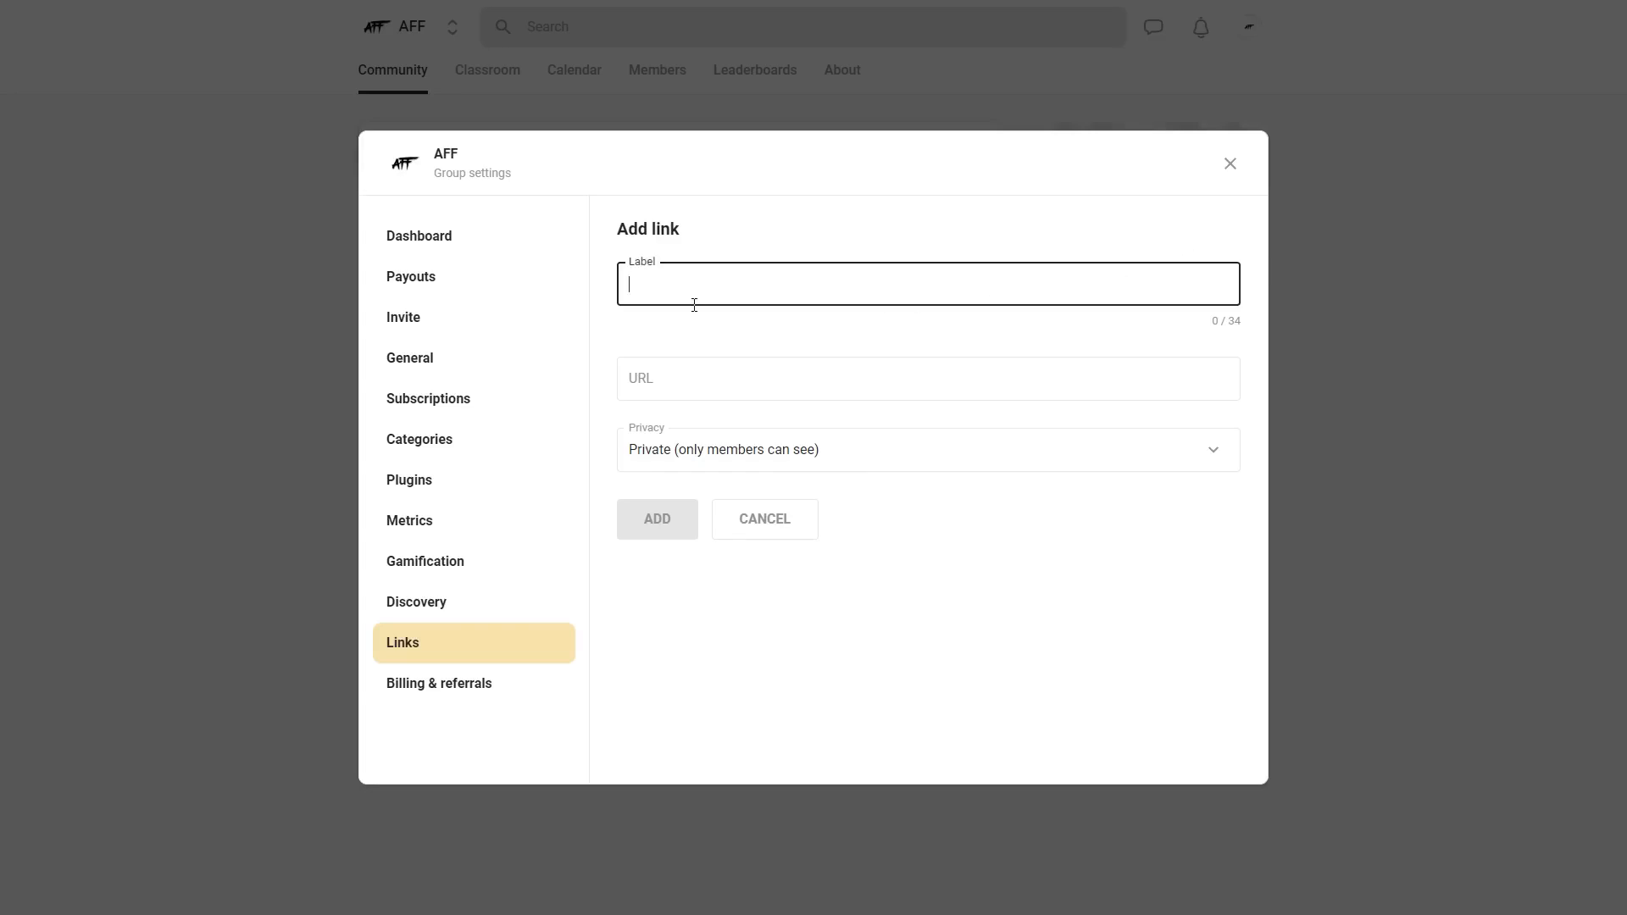
type("Merch")
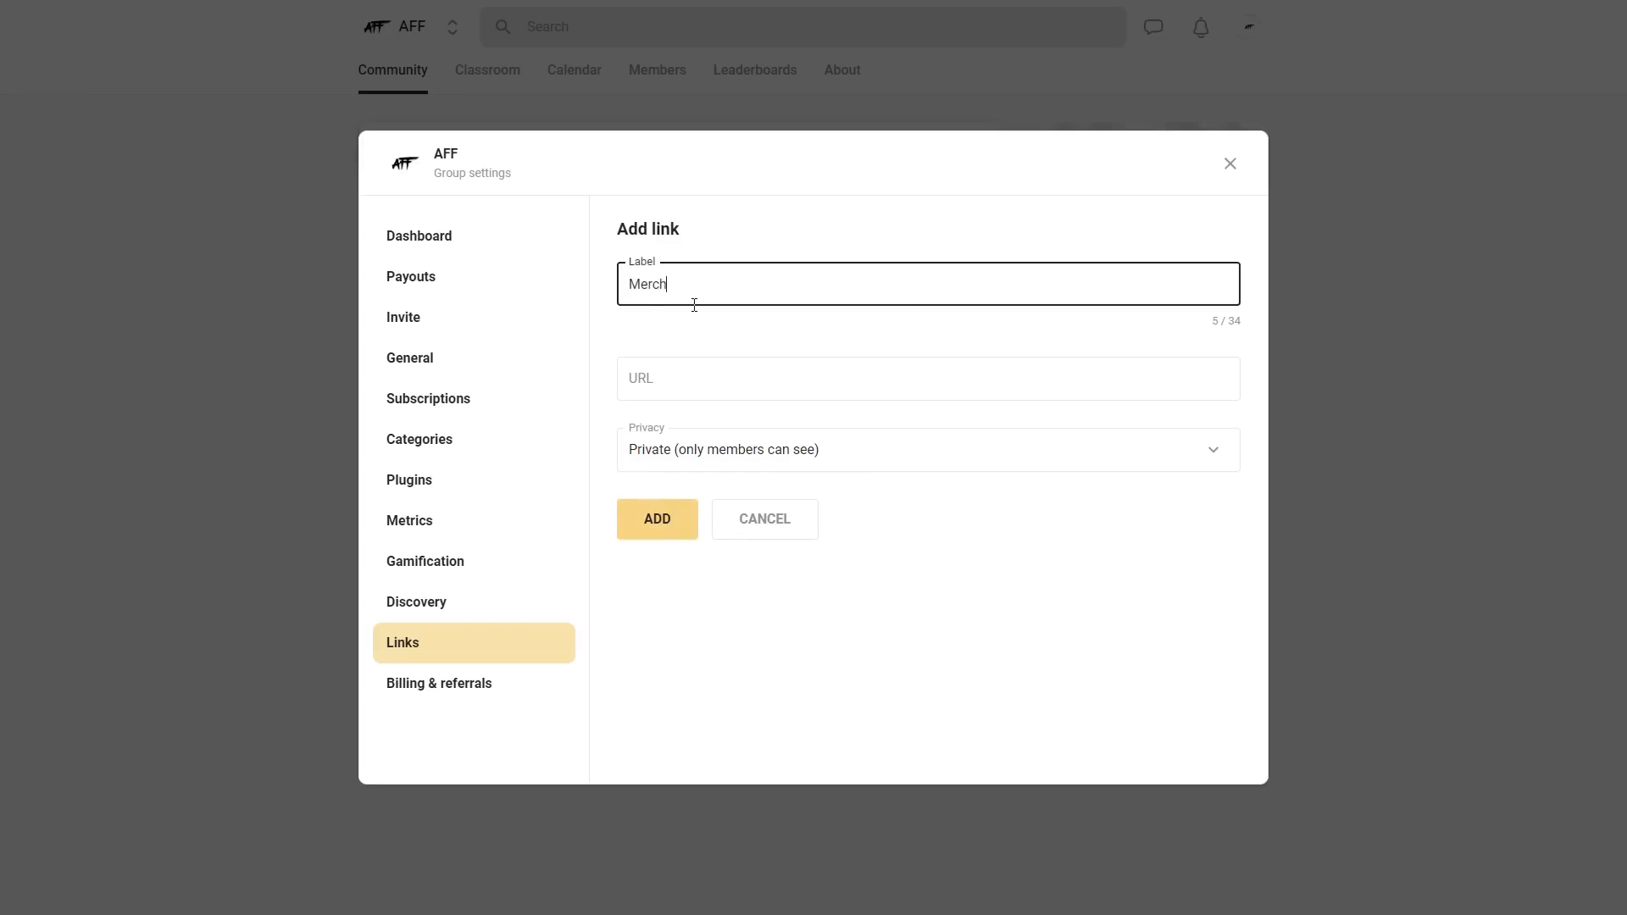
left_click(682, 373)
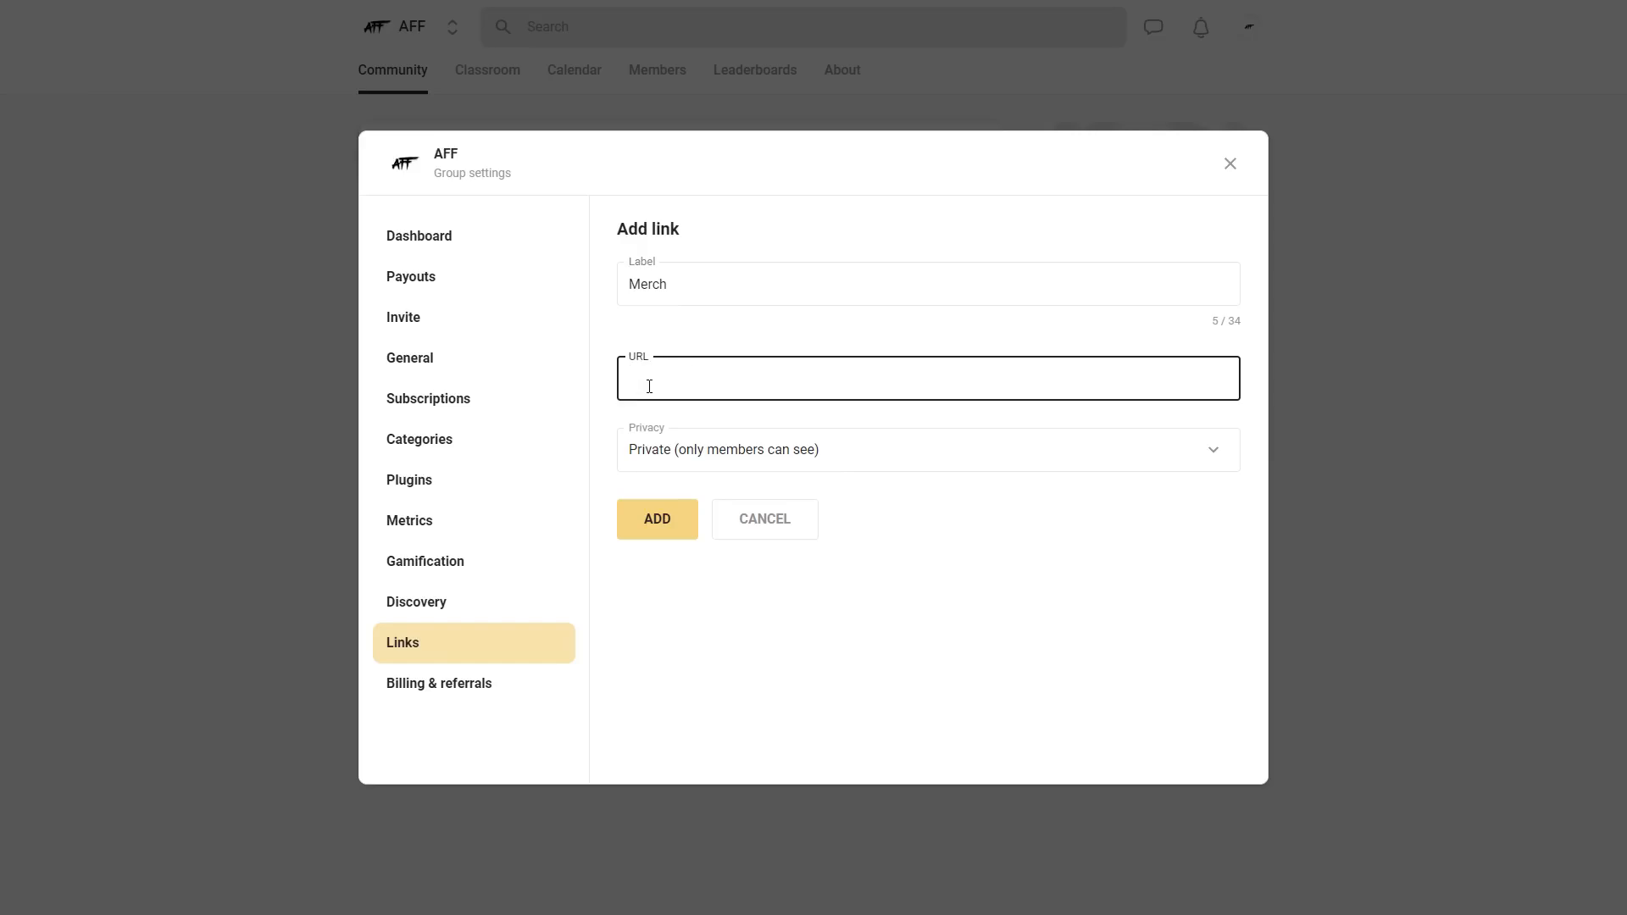
type("https://www.youtube.com/channel/UCFgnrkpWLcGjSWDucCHhTmQ")
left_click(995, 425)
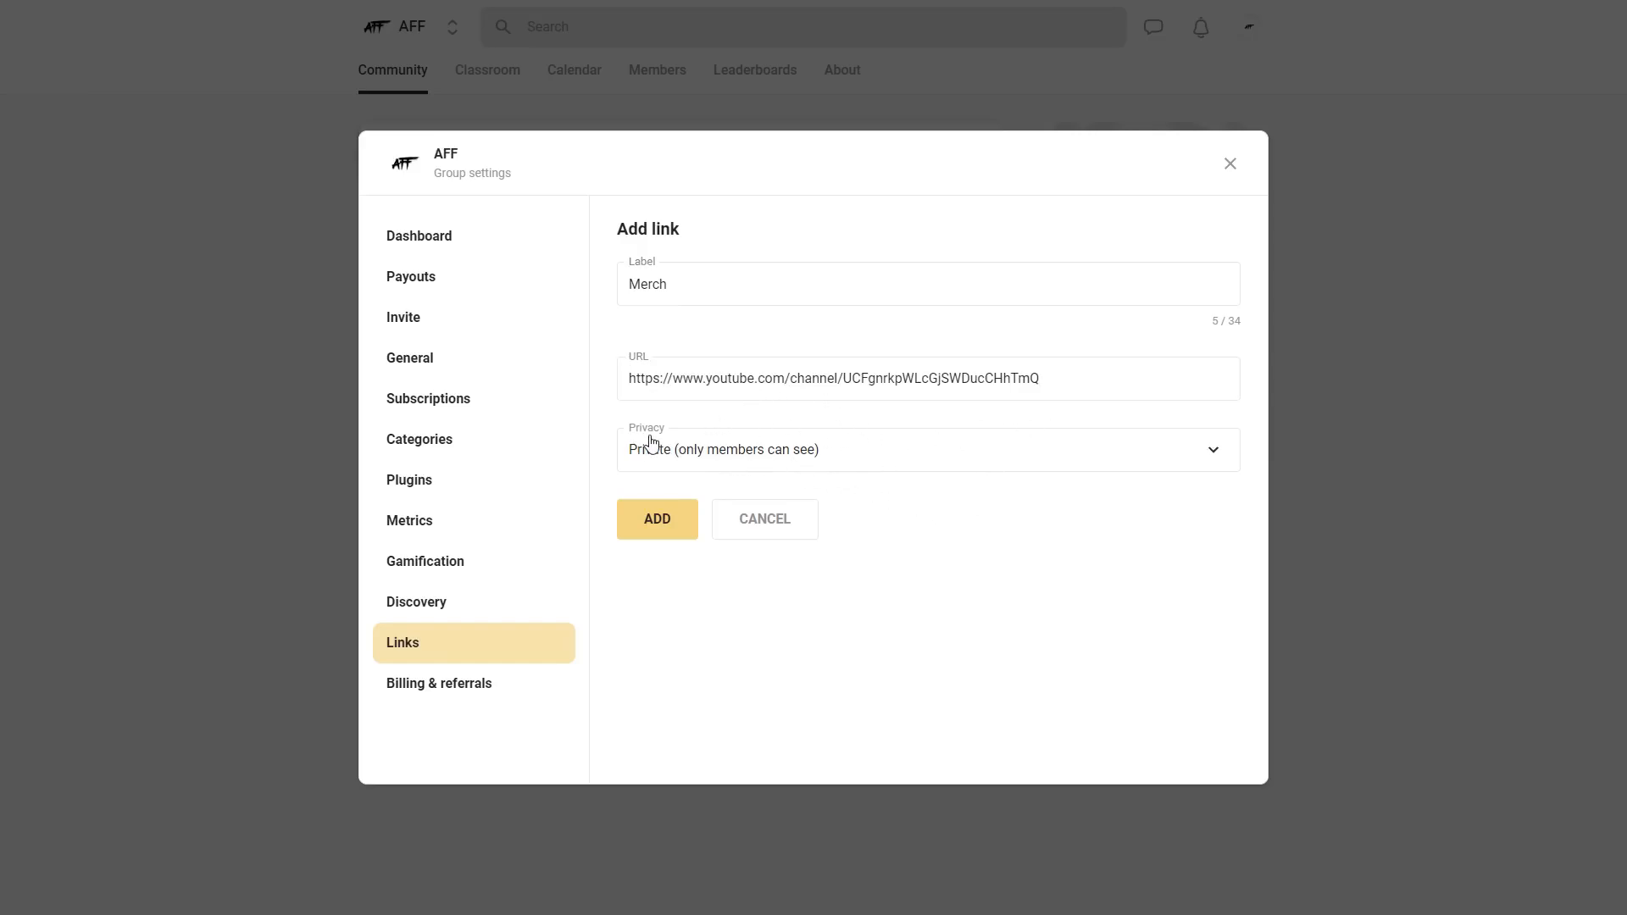
left_click(767, 458)
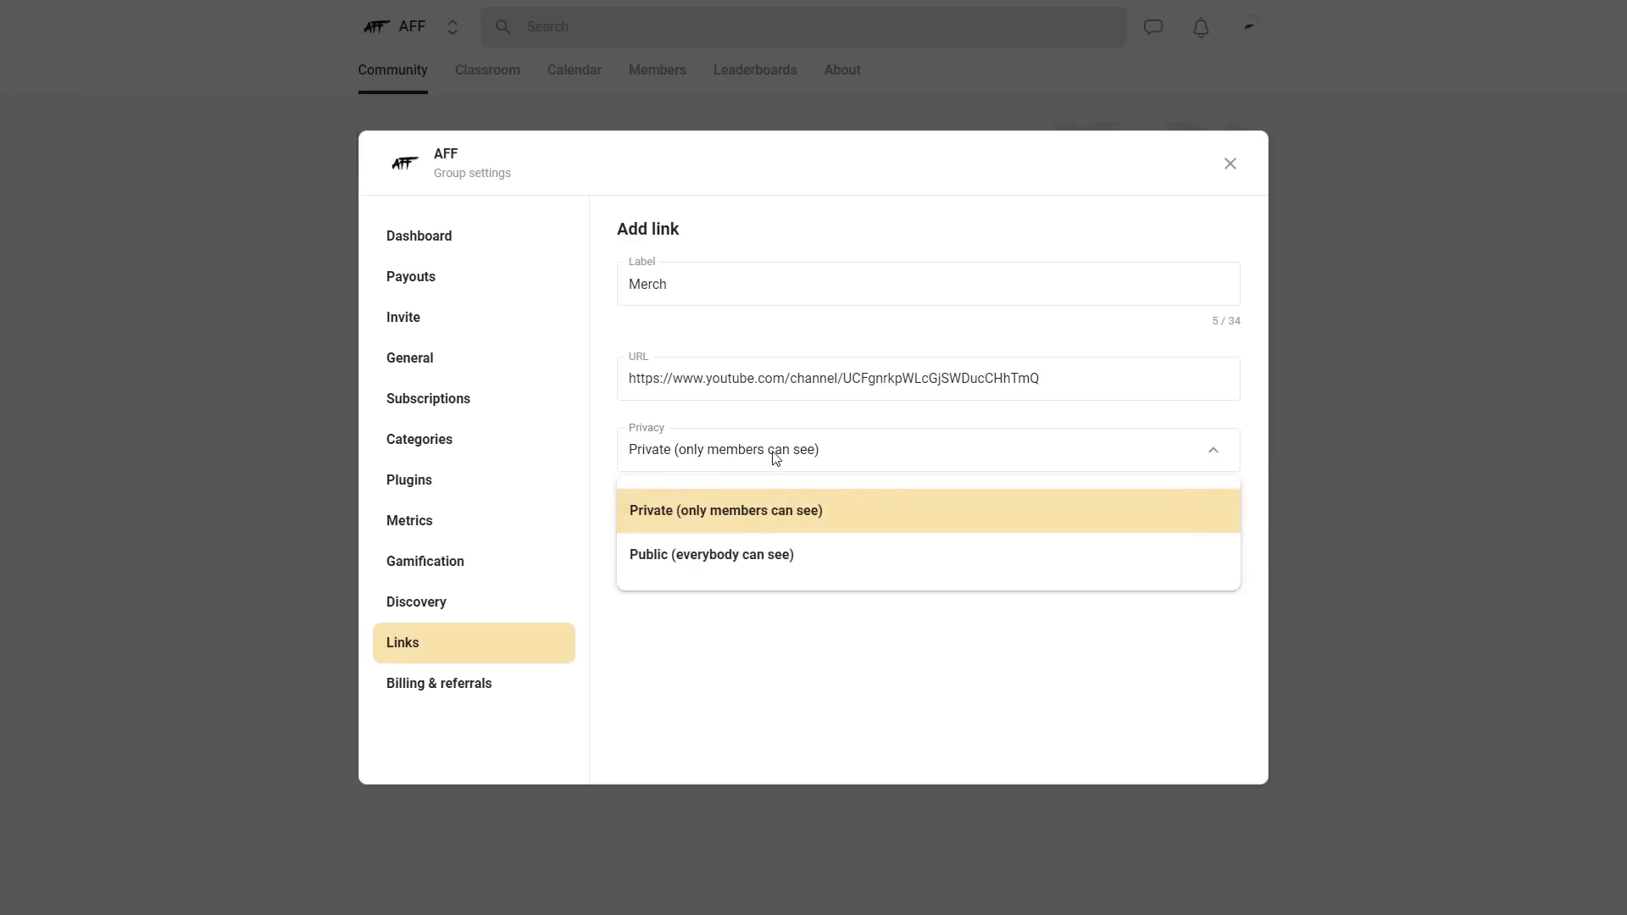
left_click(720, 556)
left_click(658, 528)
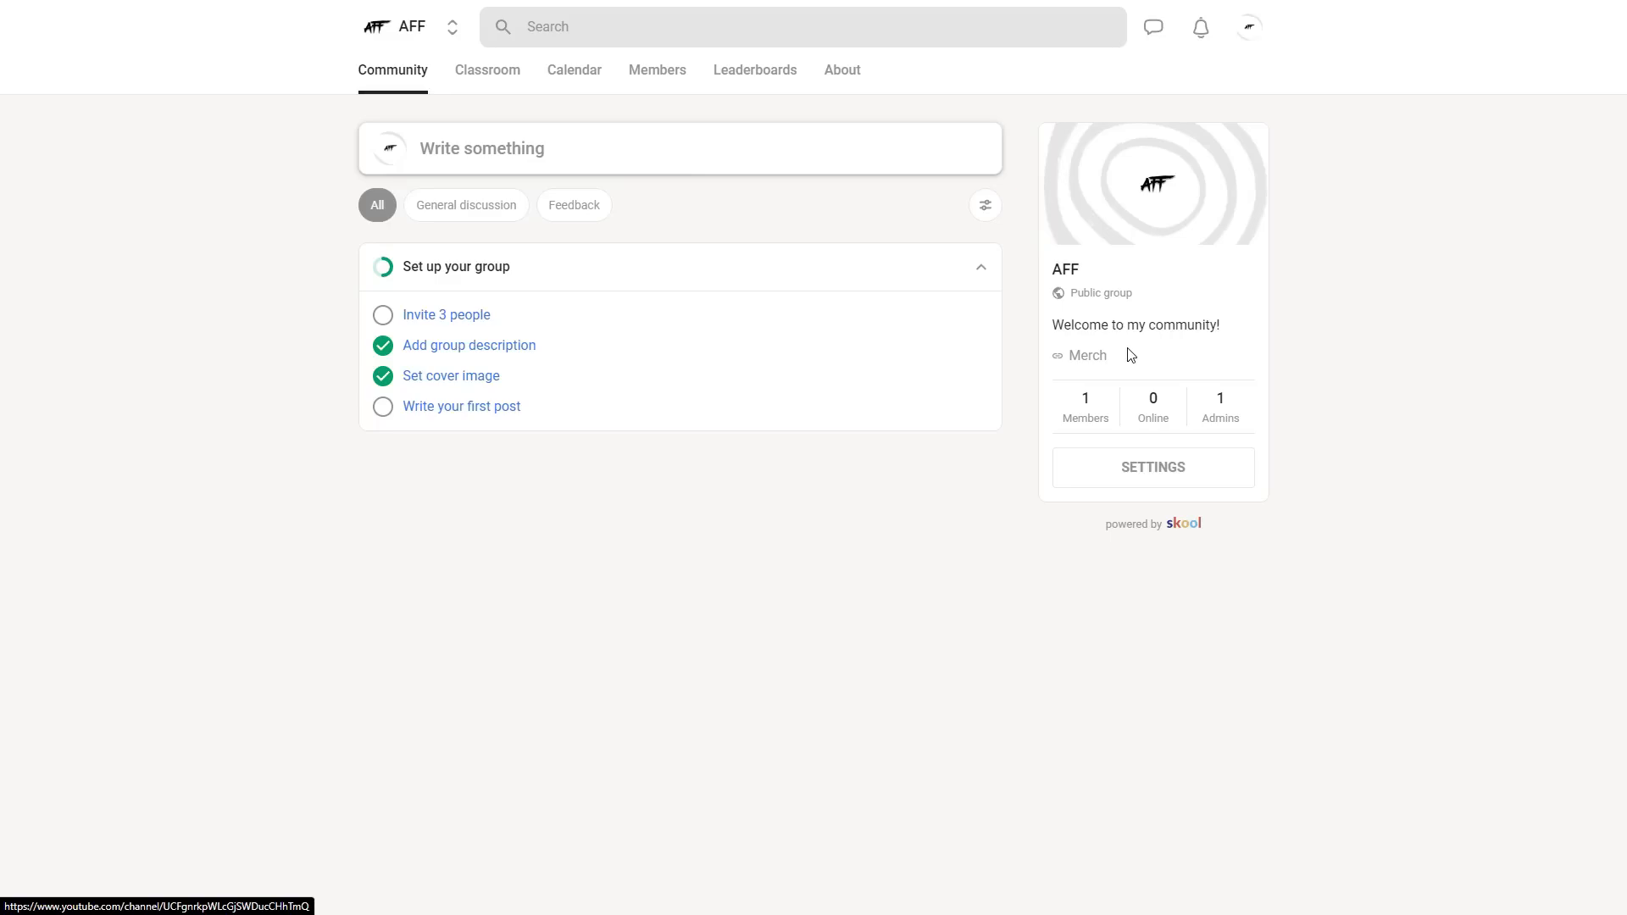
- Start a new classroom course named Intro with the description "Test"
left_click(493, 78)
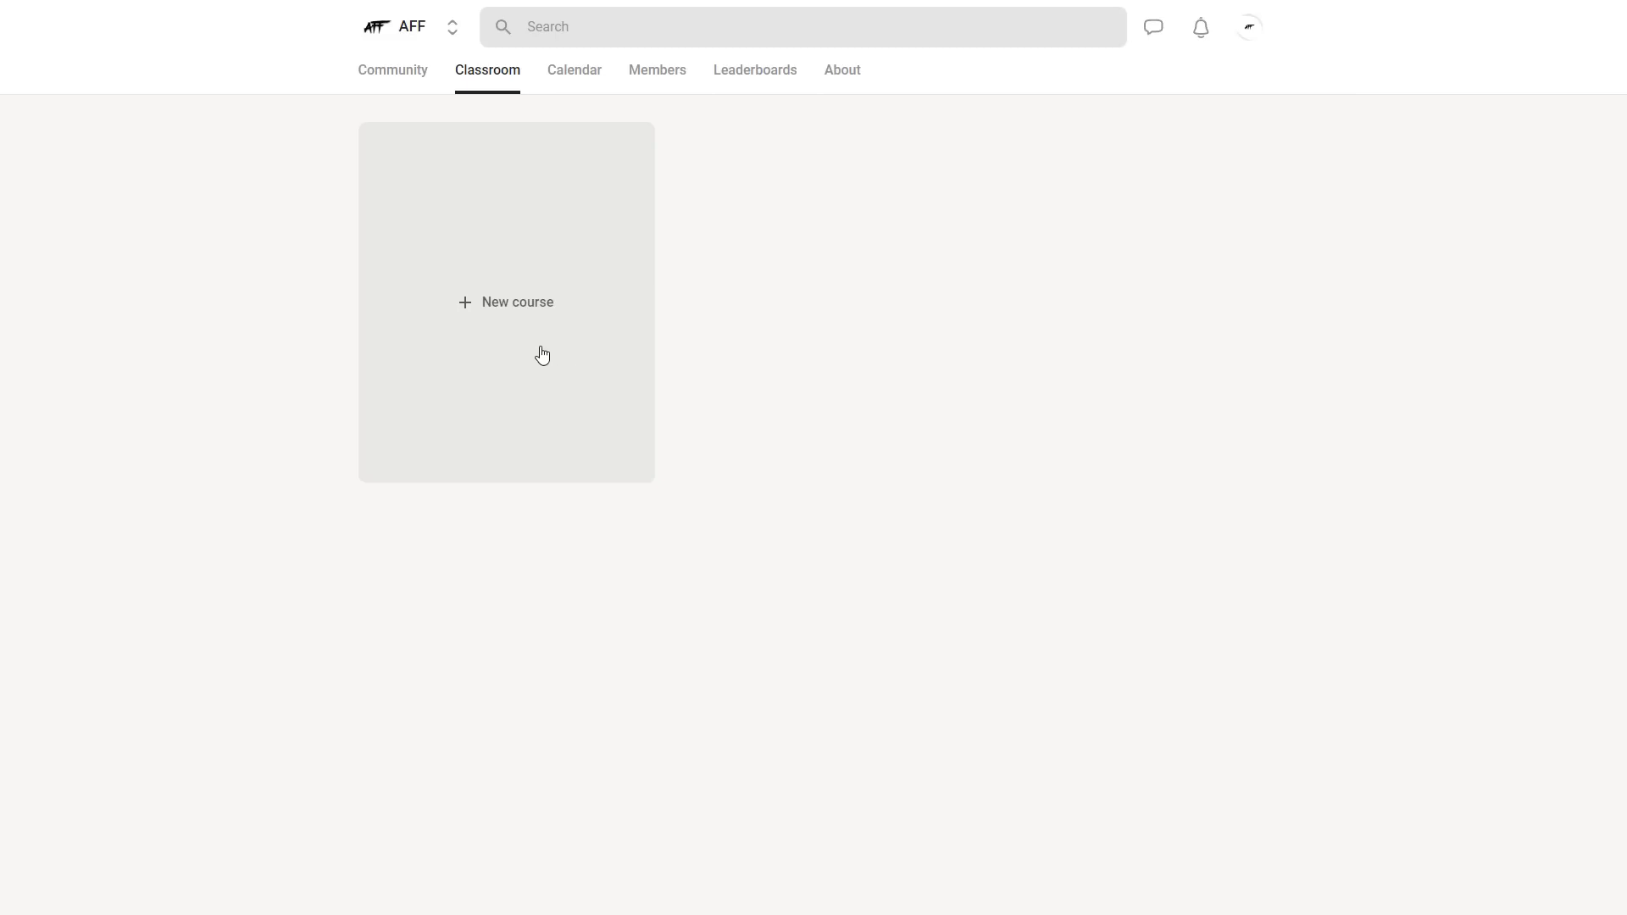
left_click(519, 320)
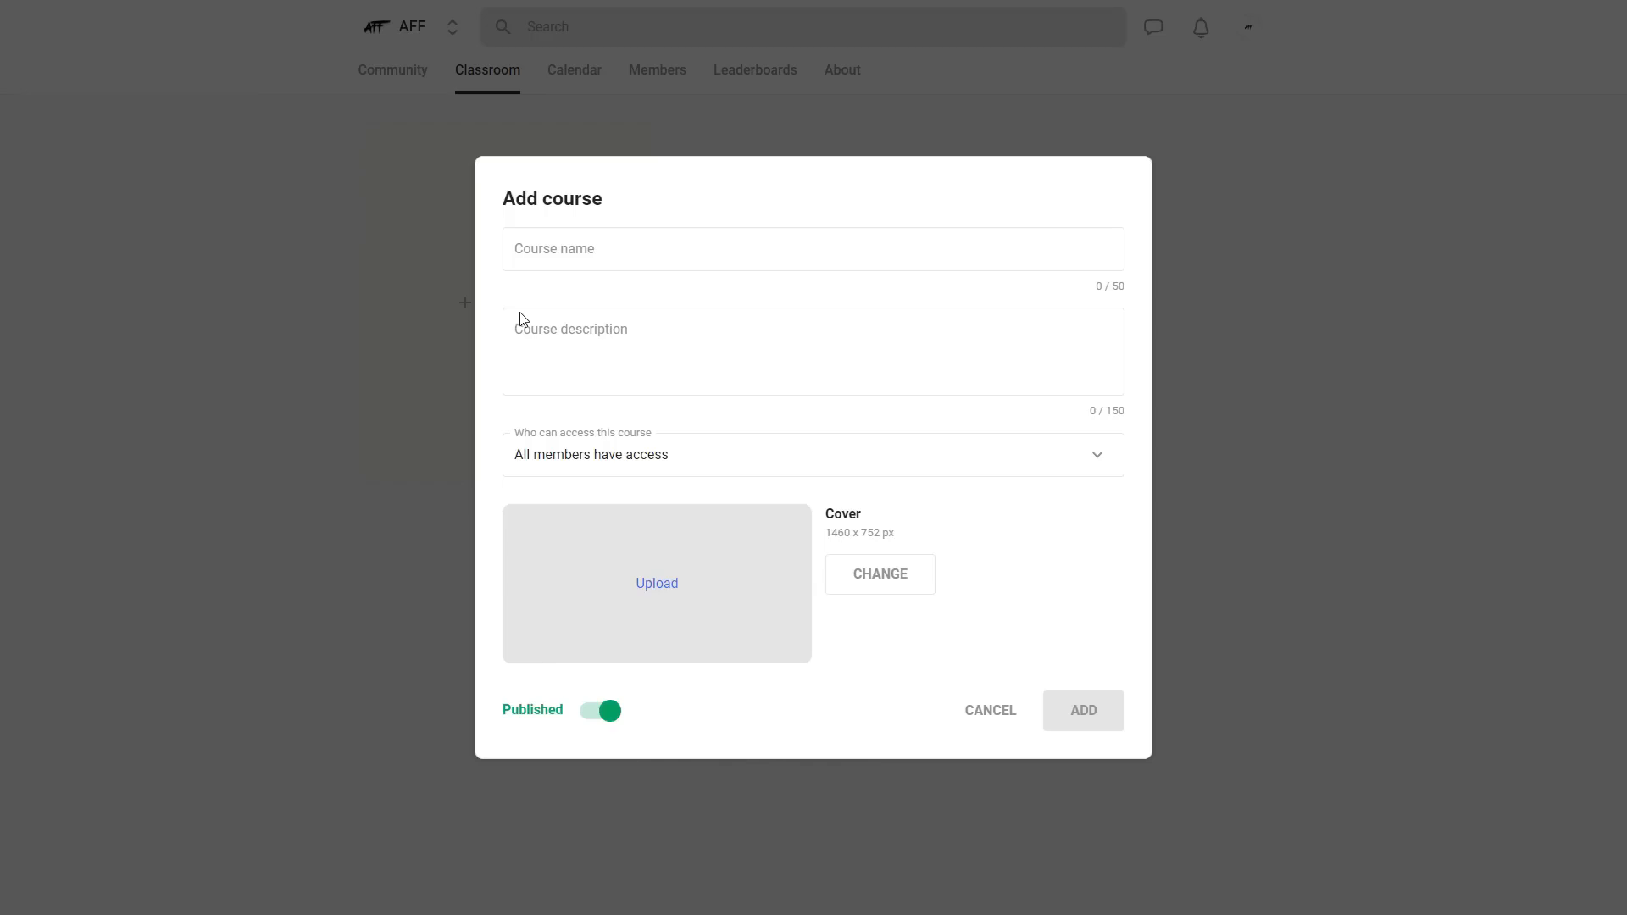
left_click(620, 246)
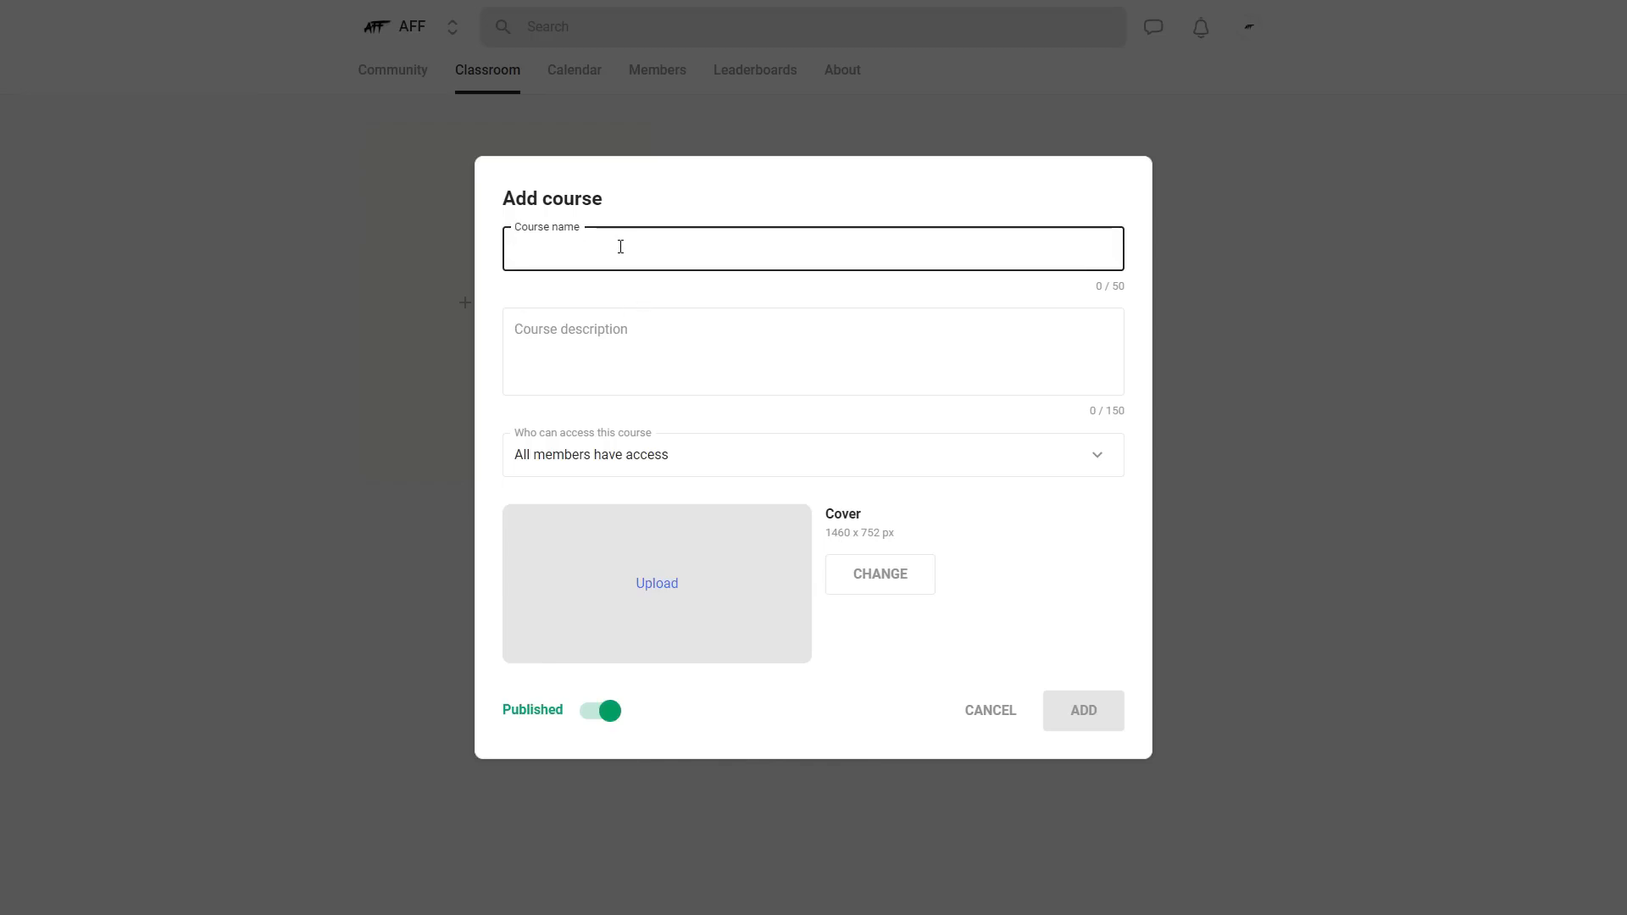
type("Test")
left_click(622, 327)
type("Test")
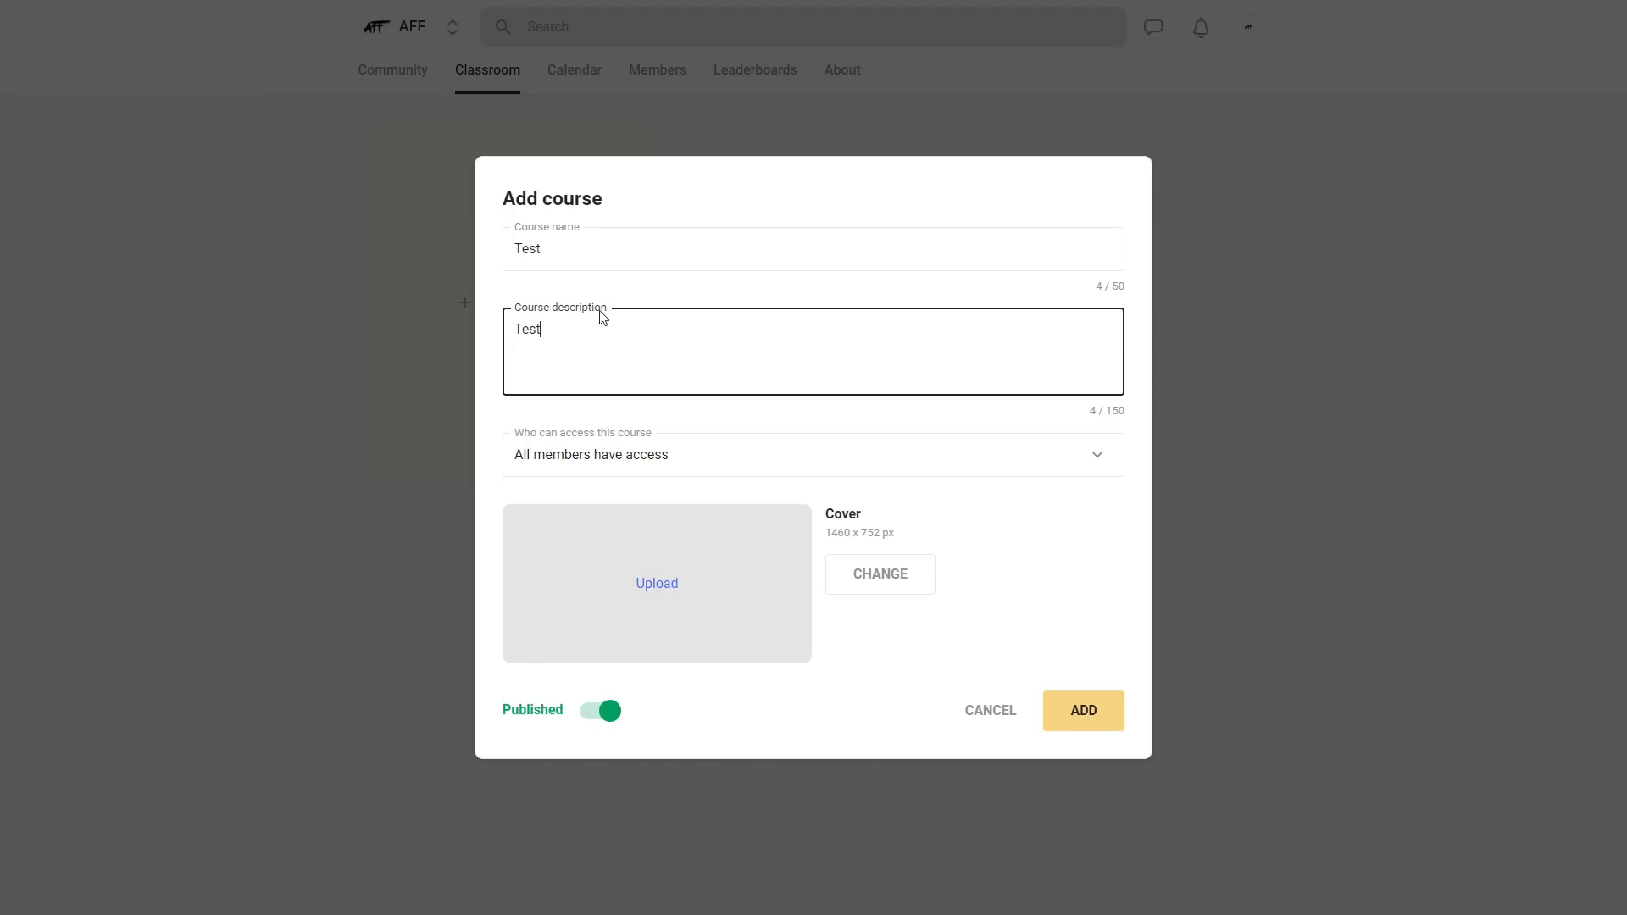
left_click(574, 248)
left_click(551, 340)
key("Tab")
double_click(596, 247)
type("Intro")
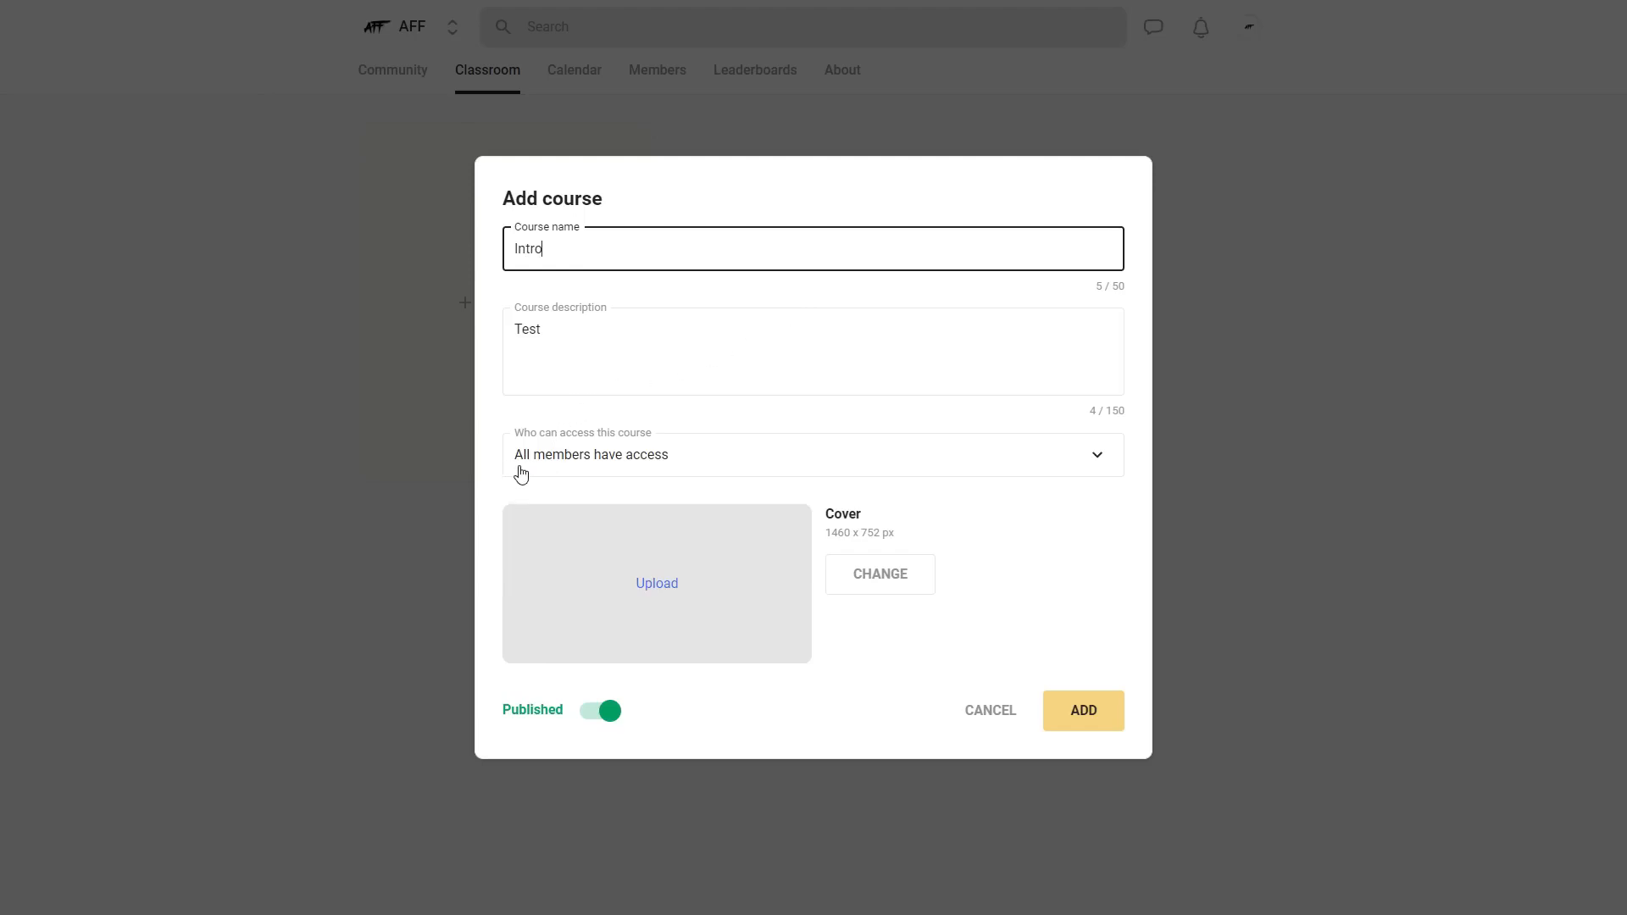
- Restrict the course's access to members of a certain level, starting at level 5
left_click(985, 463)
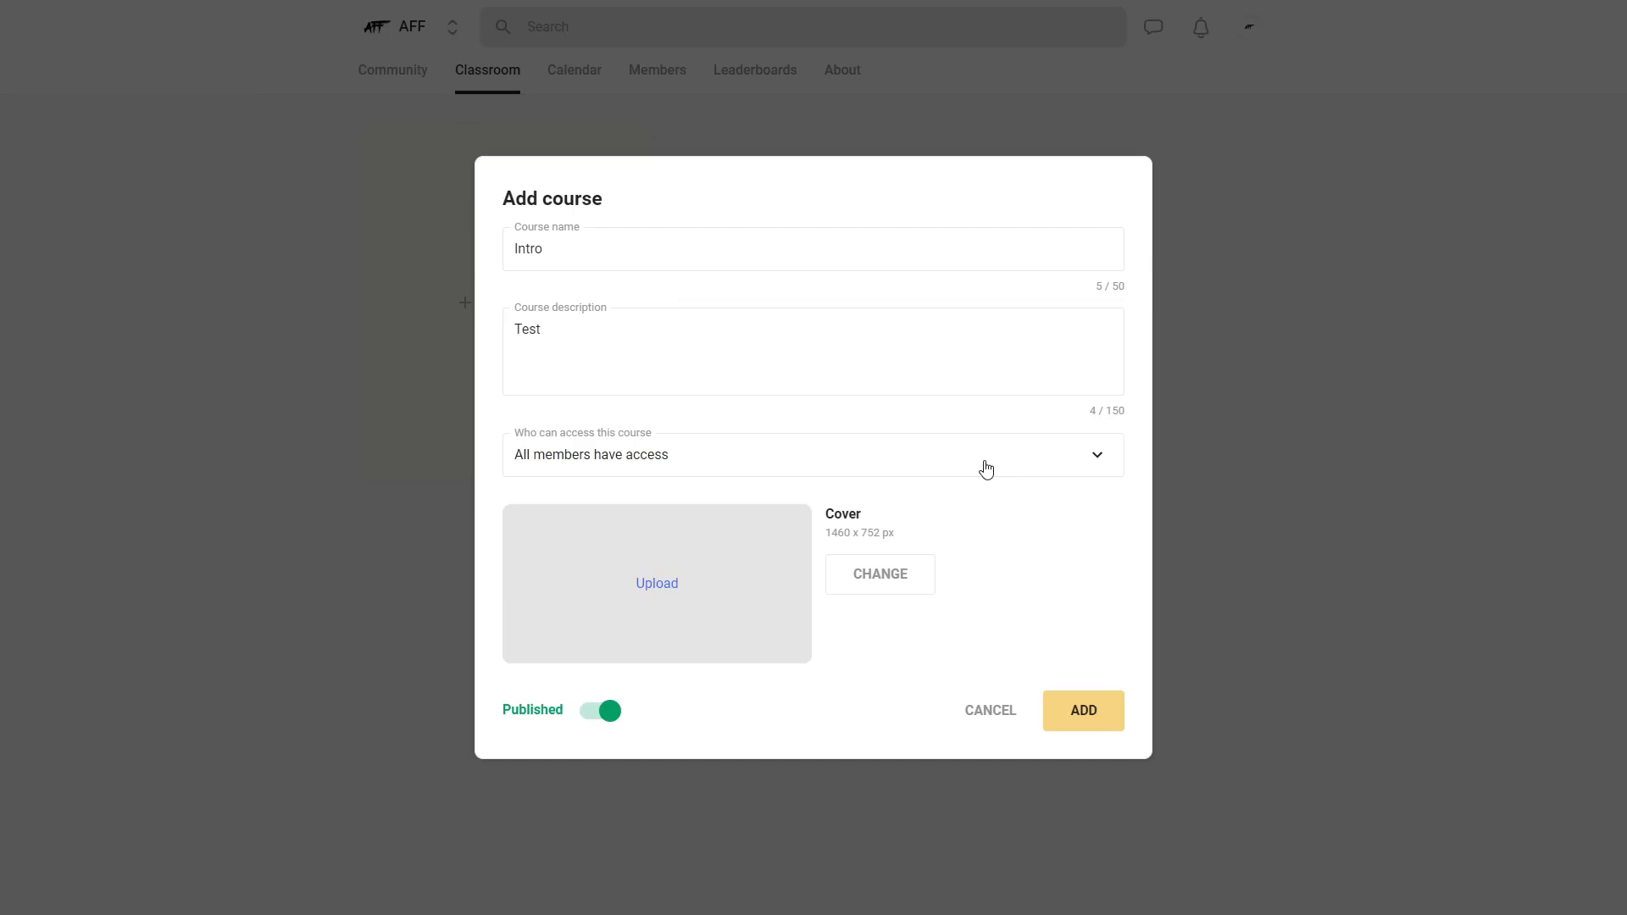
left_click(986, 465)
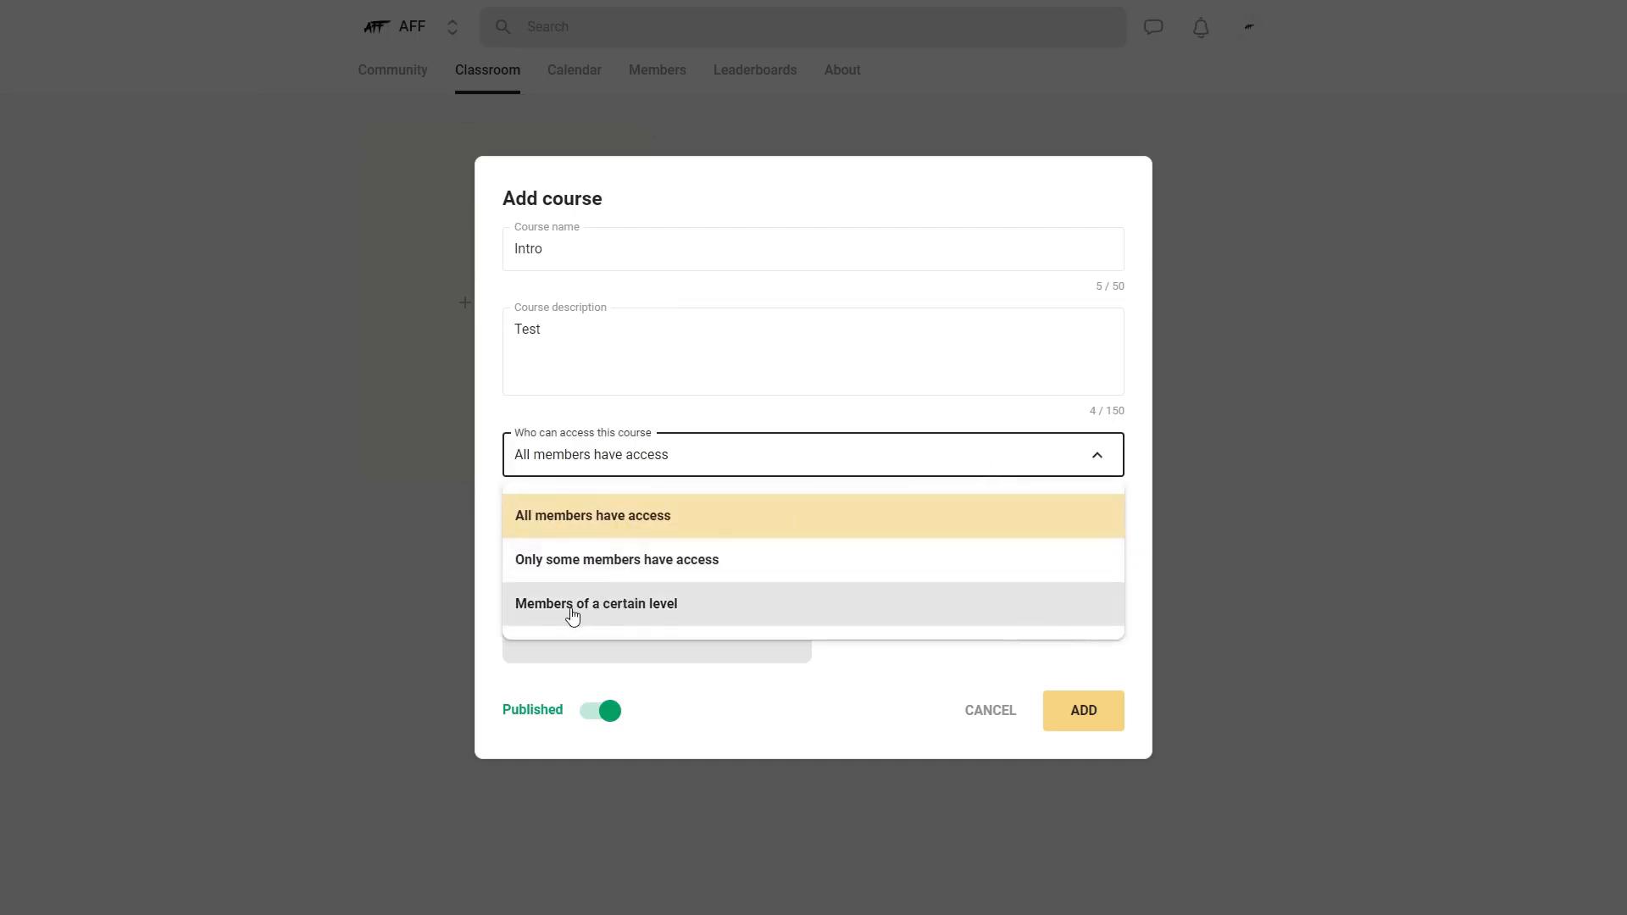
left_click(777, 610)
left_click(1098, 489)
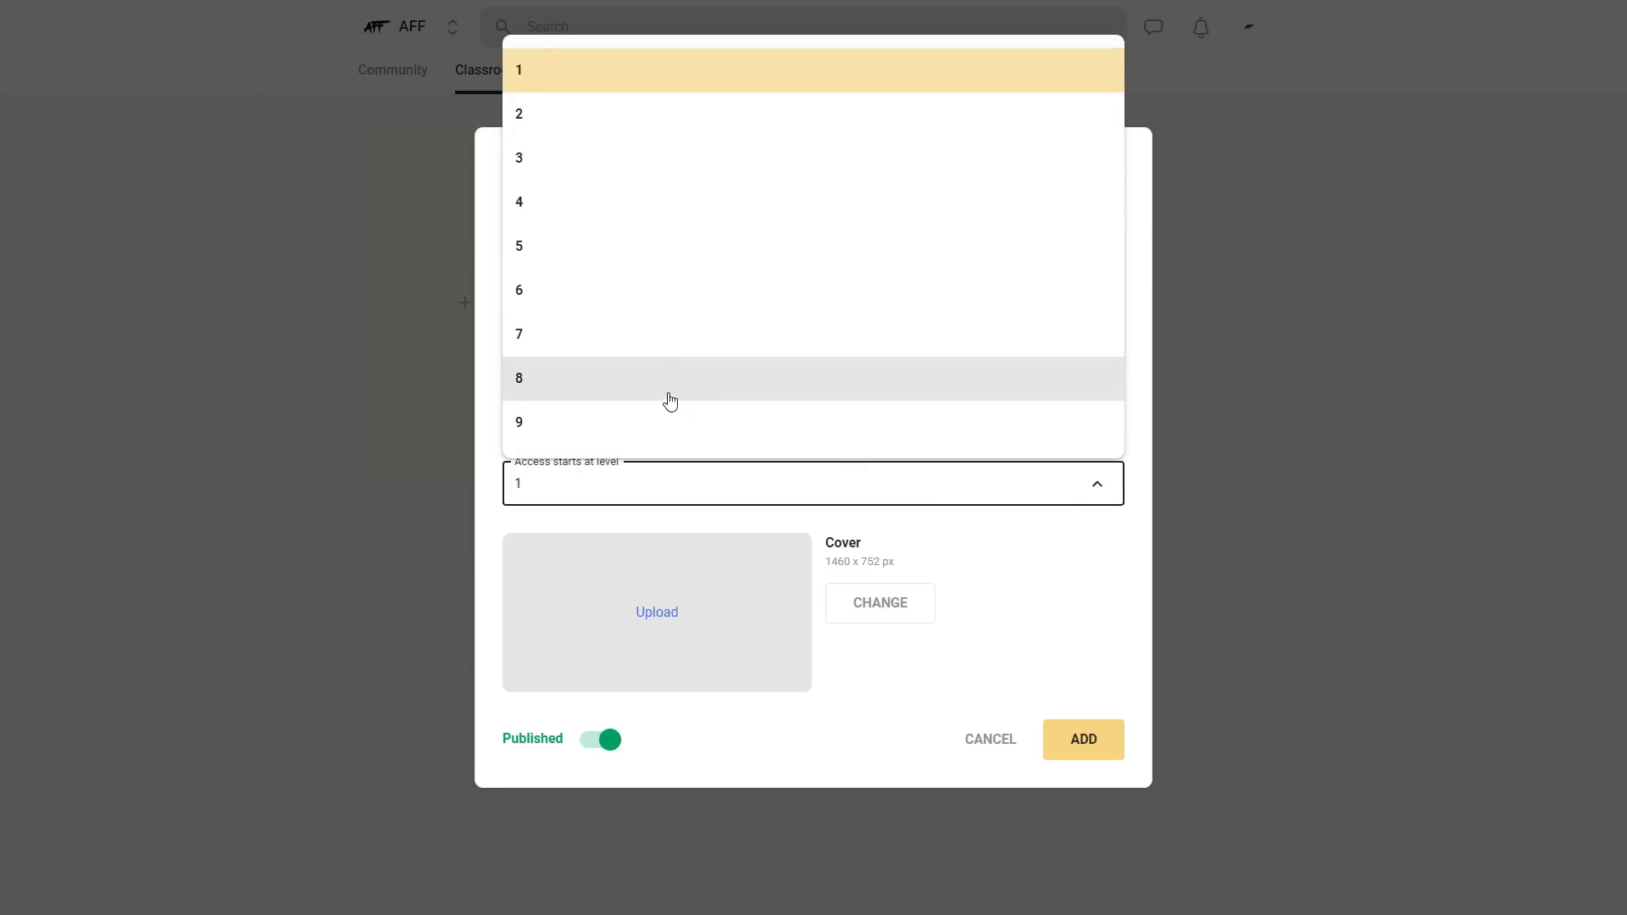
left_click(610, 256)
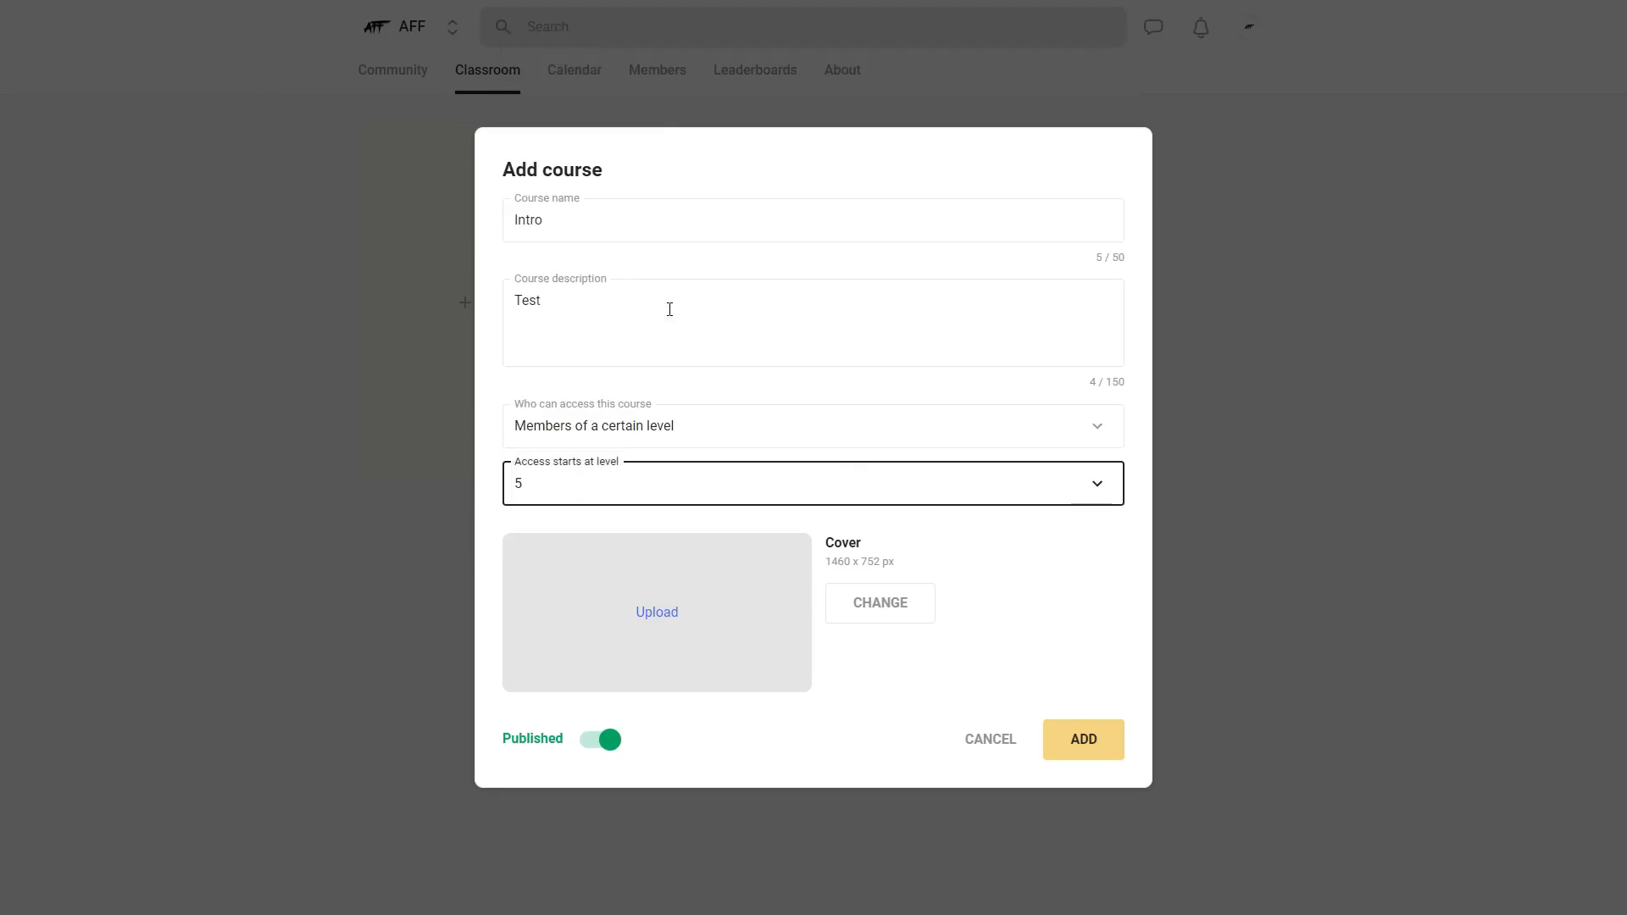
left_click(933, 541)
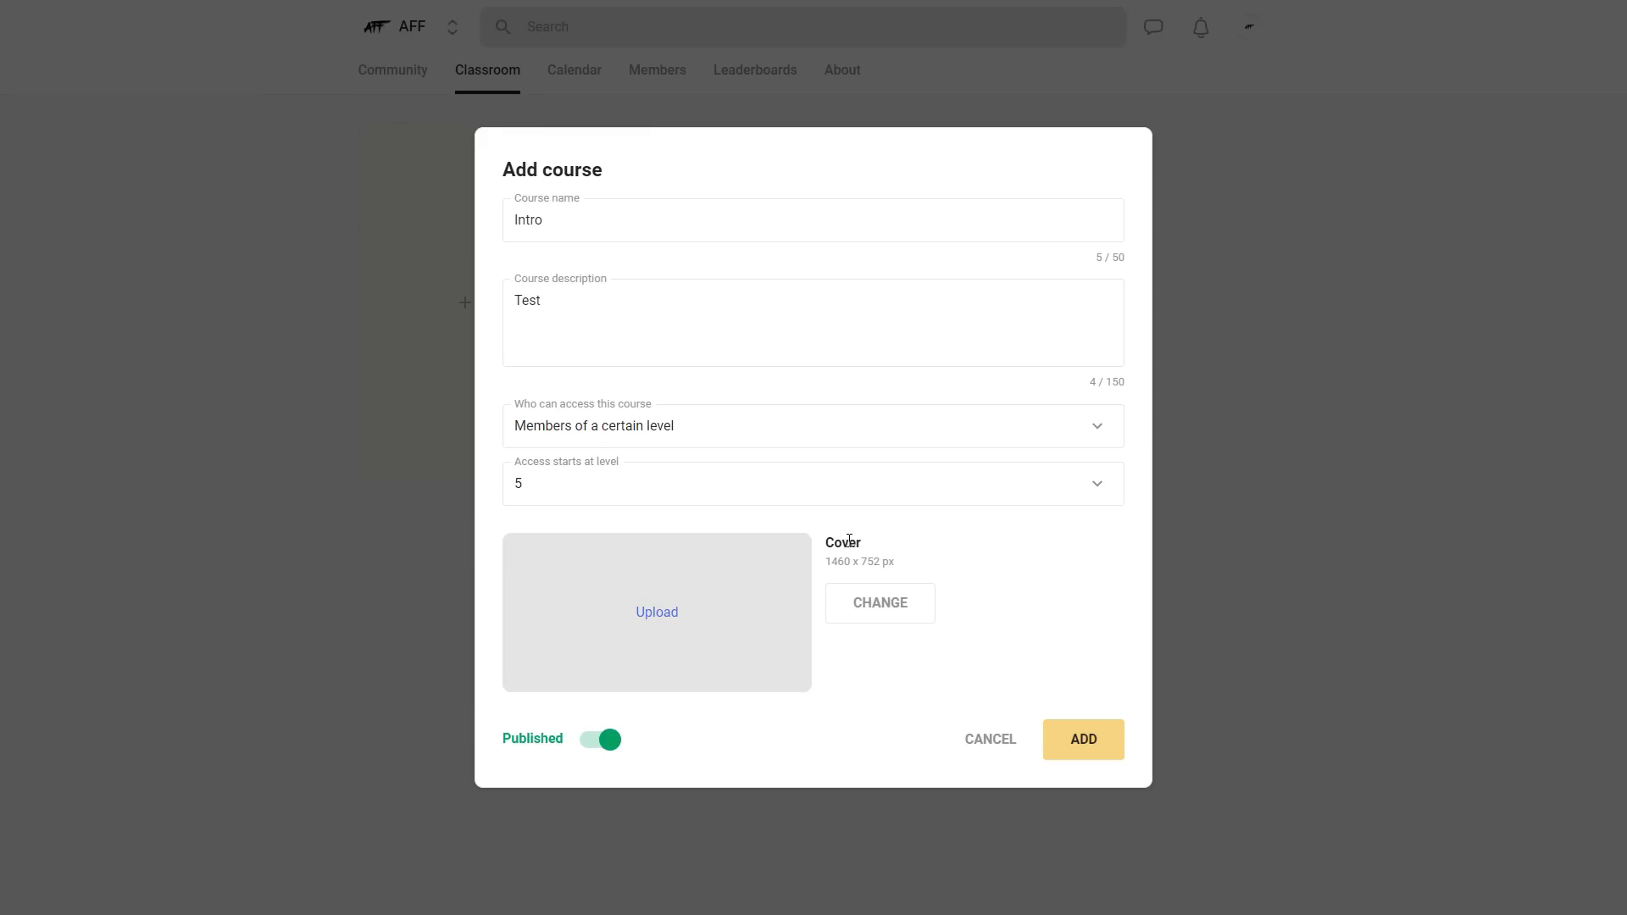
- Upload the AFF logo image as the course cover, keep the course published, and add it to the classroom
left_click(664, 621)
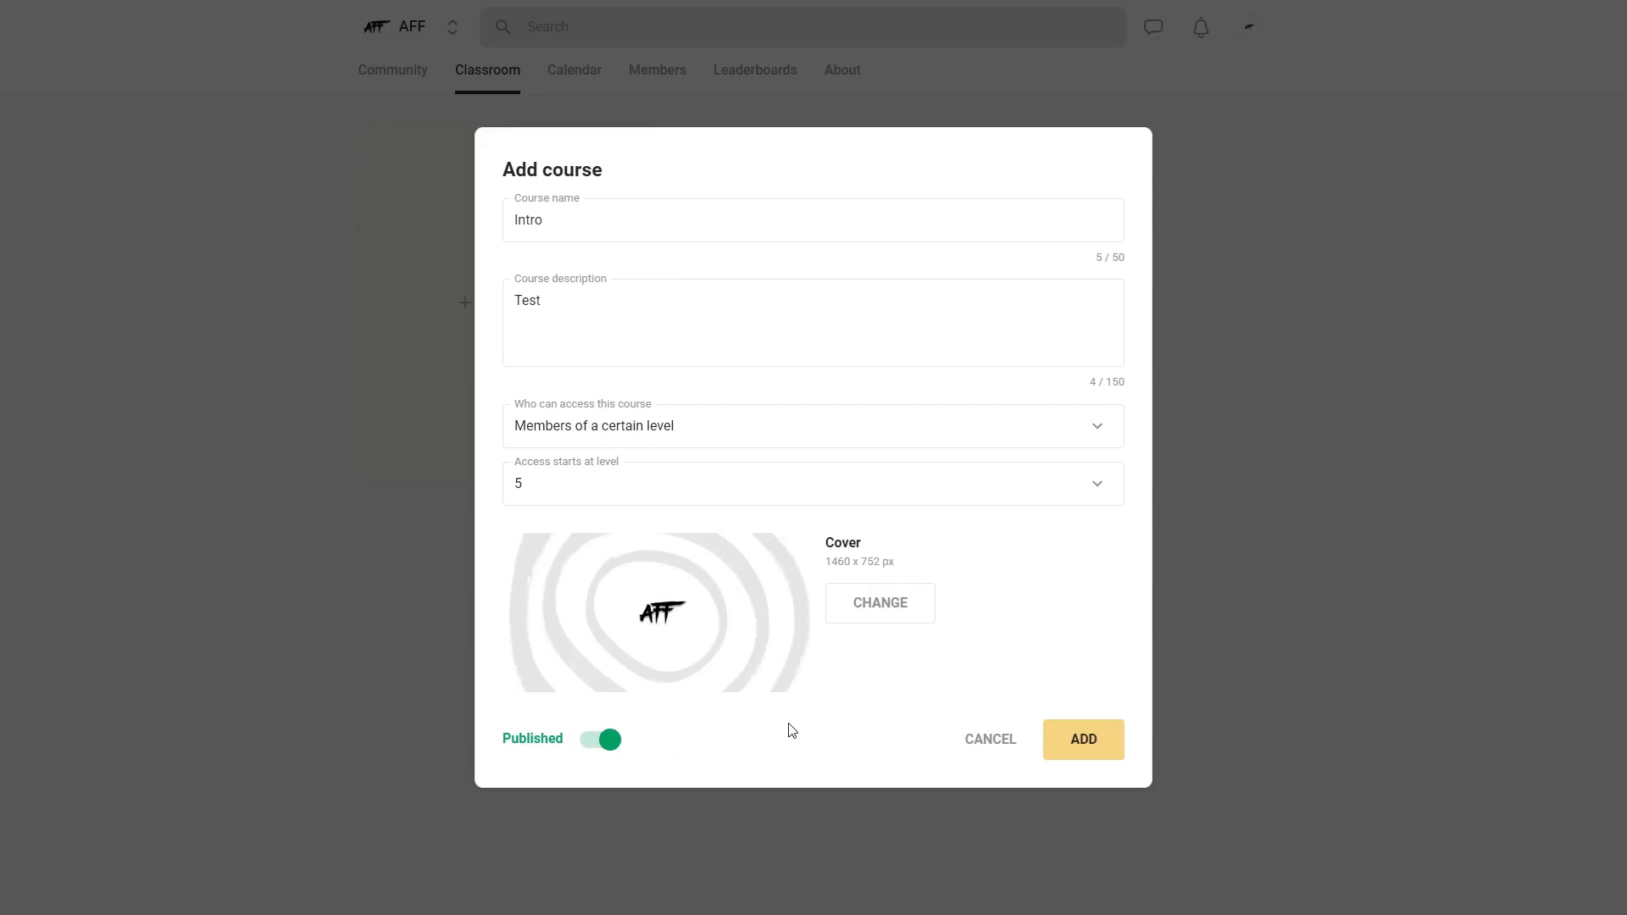
left_click(604, 744)
left_click(605, 749)
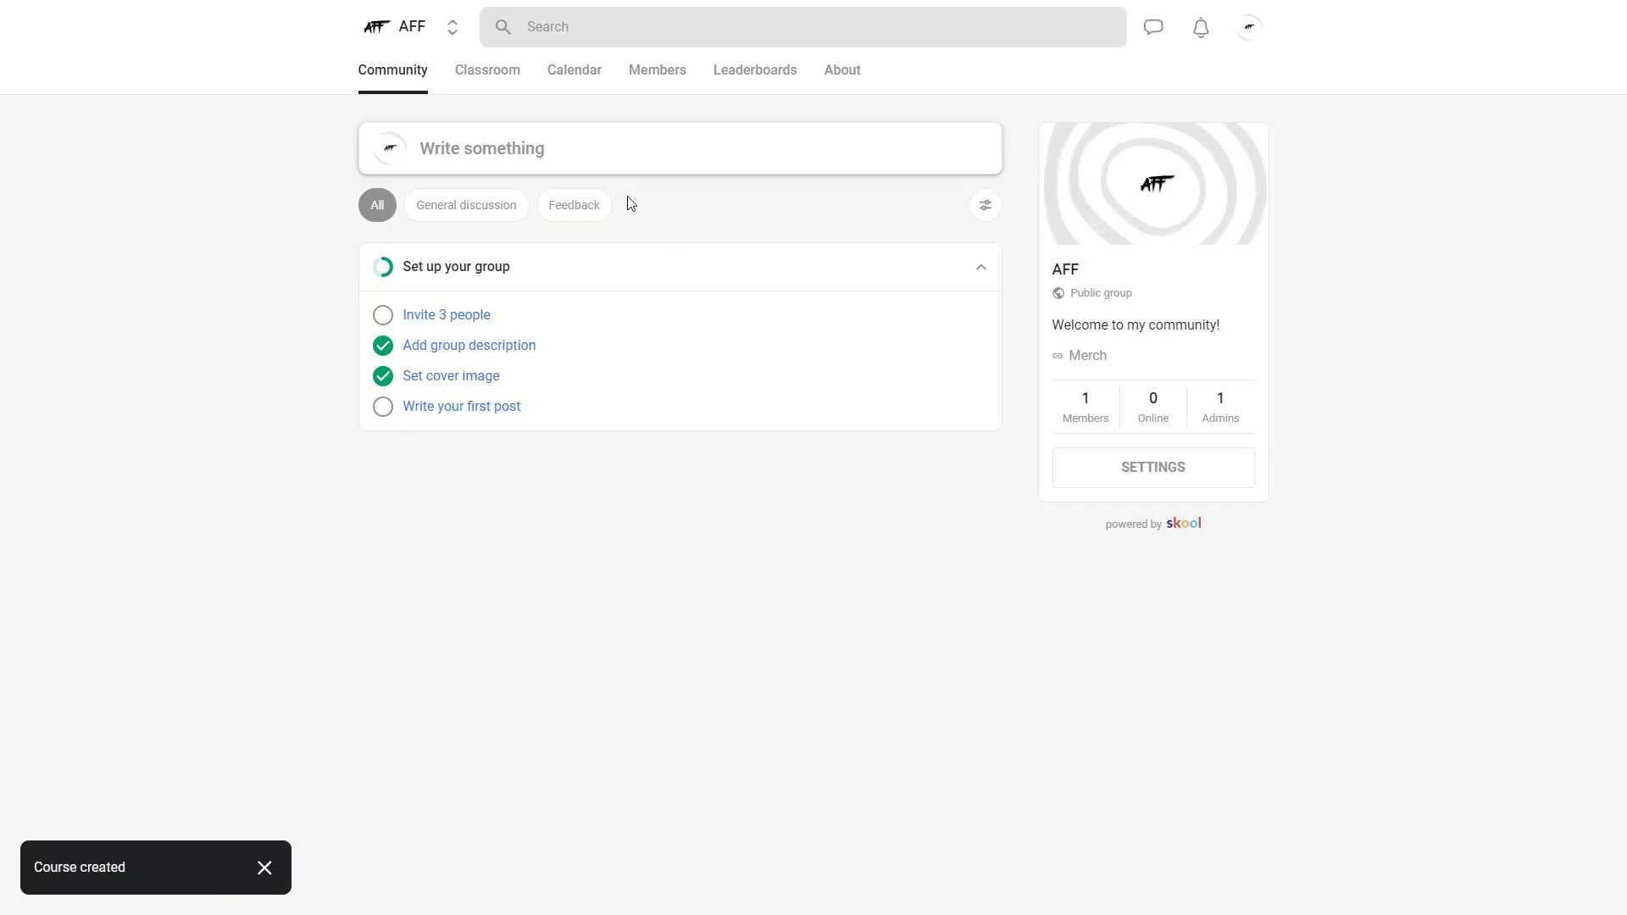
- Open the Intro course in the classroom, collapse its set, and retitle the new module Intro
left_click(496, 83)
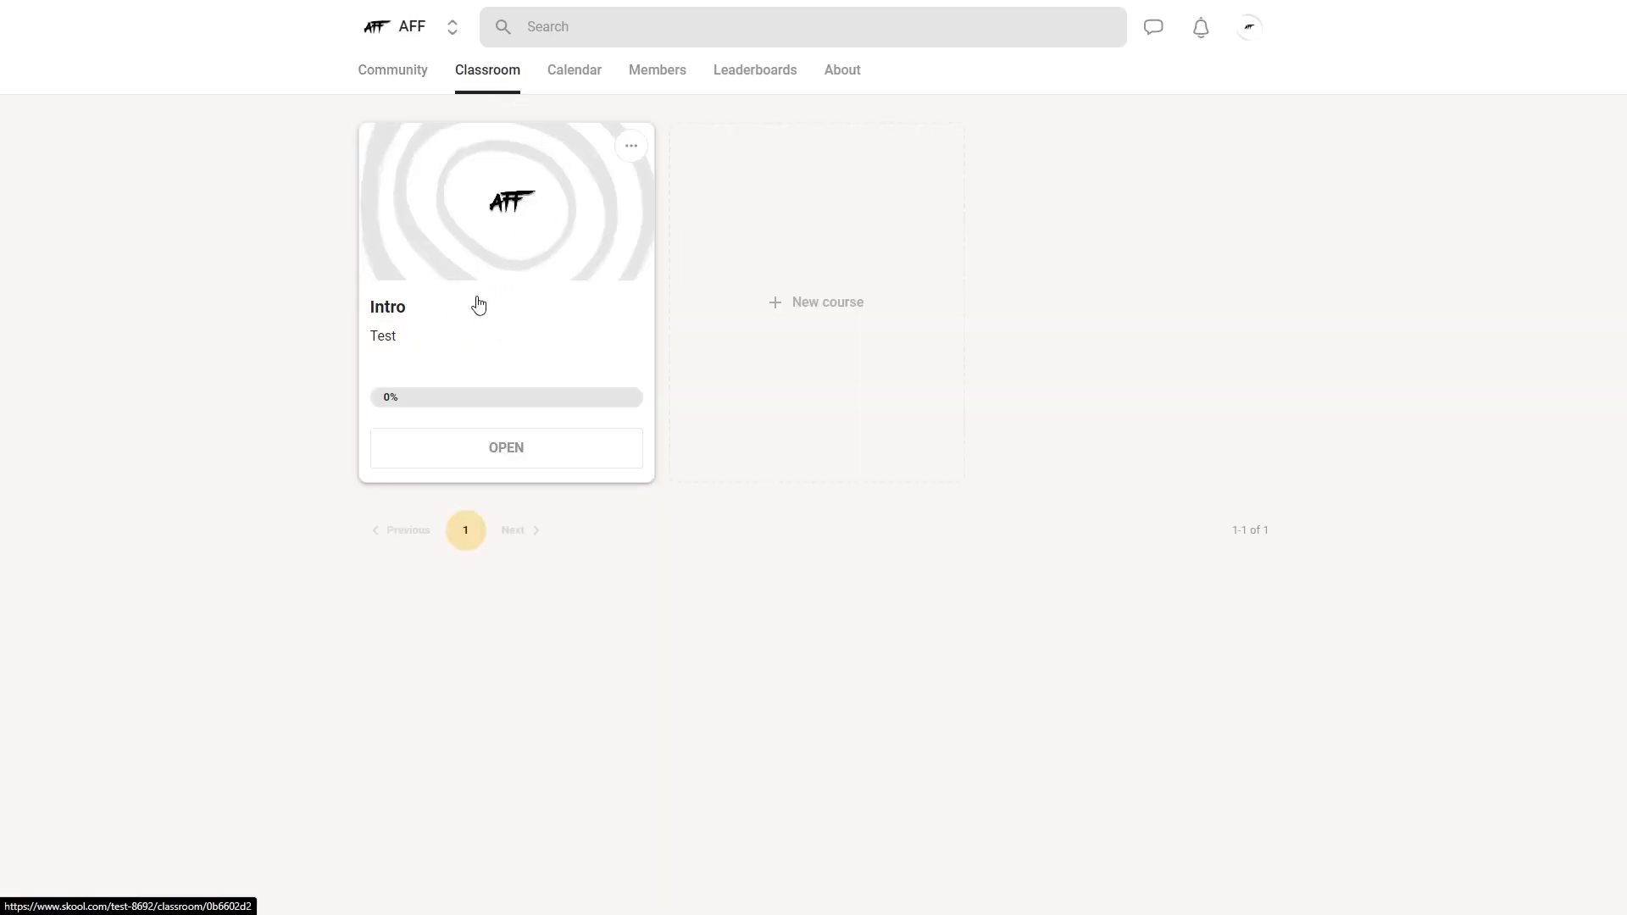
left_click(526, 302)
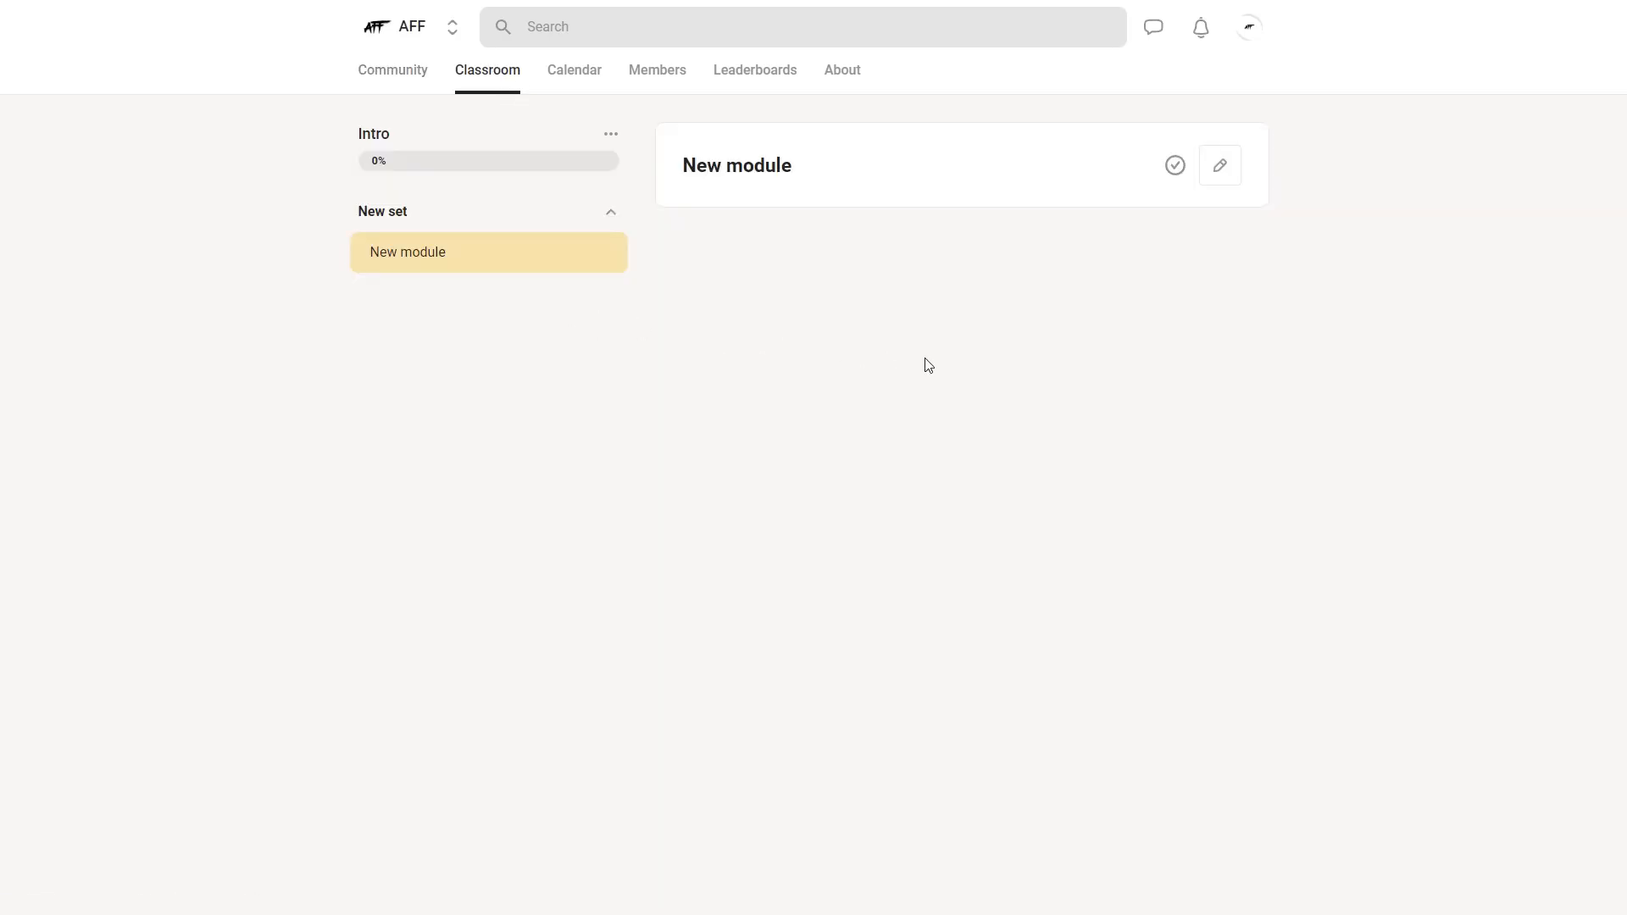
left_click(378, 219)
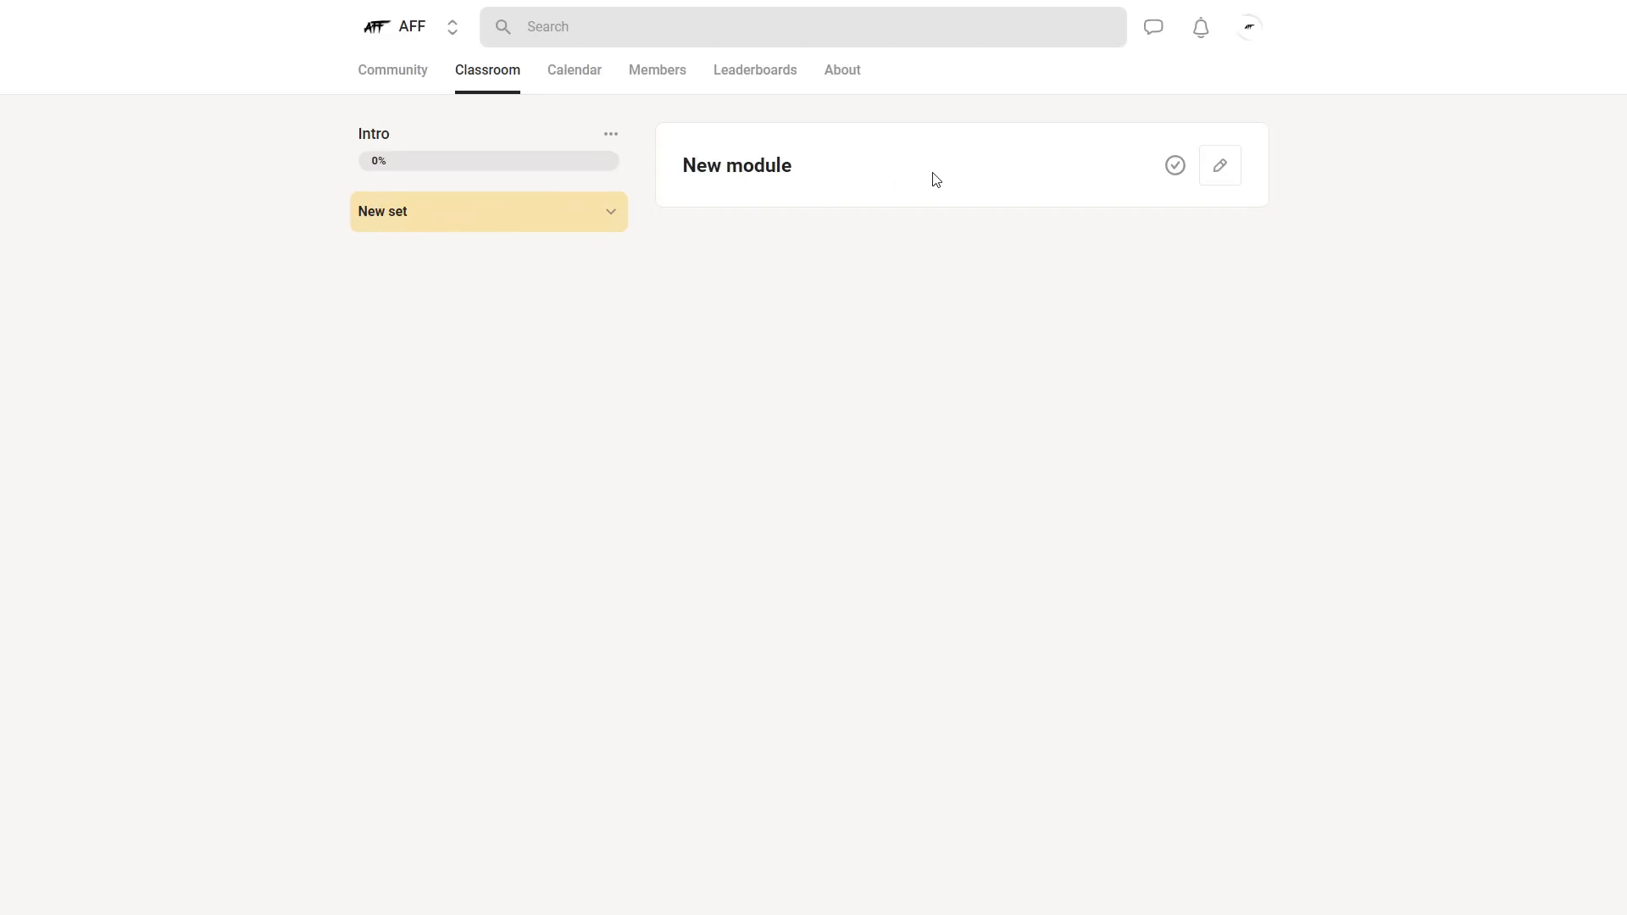
left_click(1221, 170)
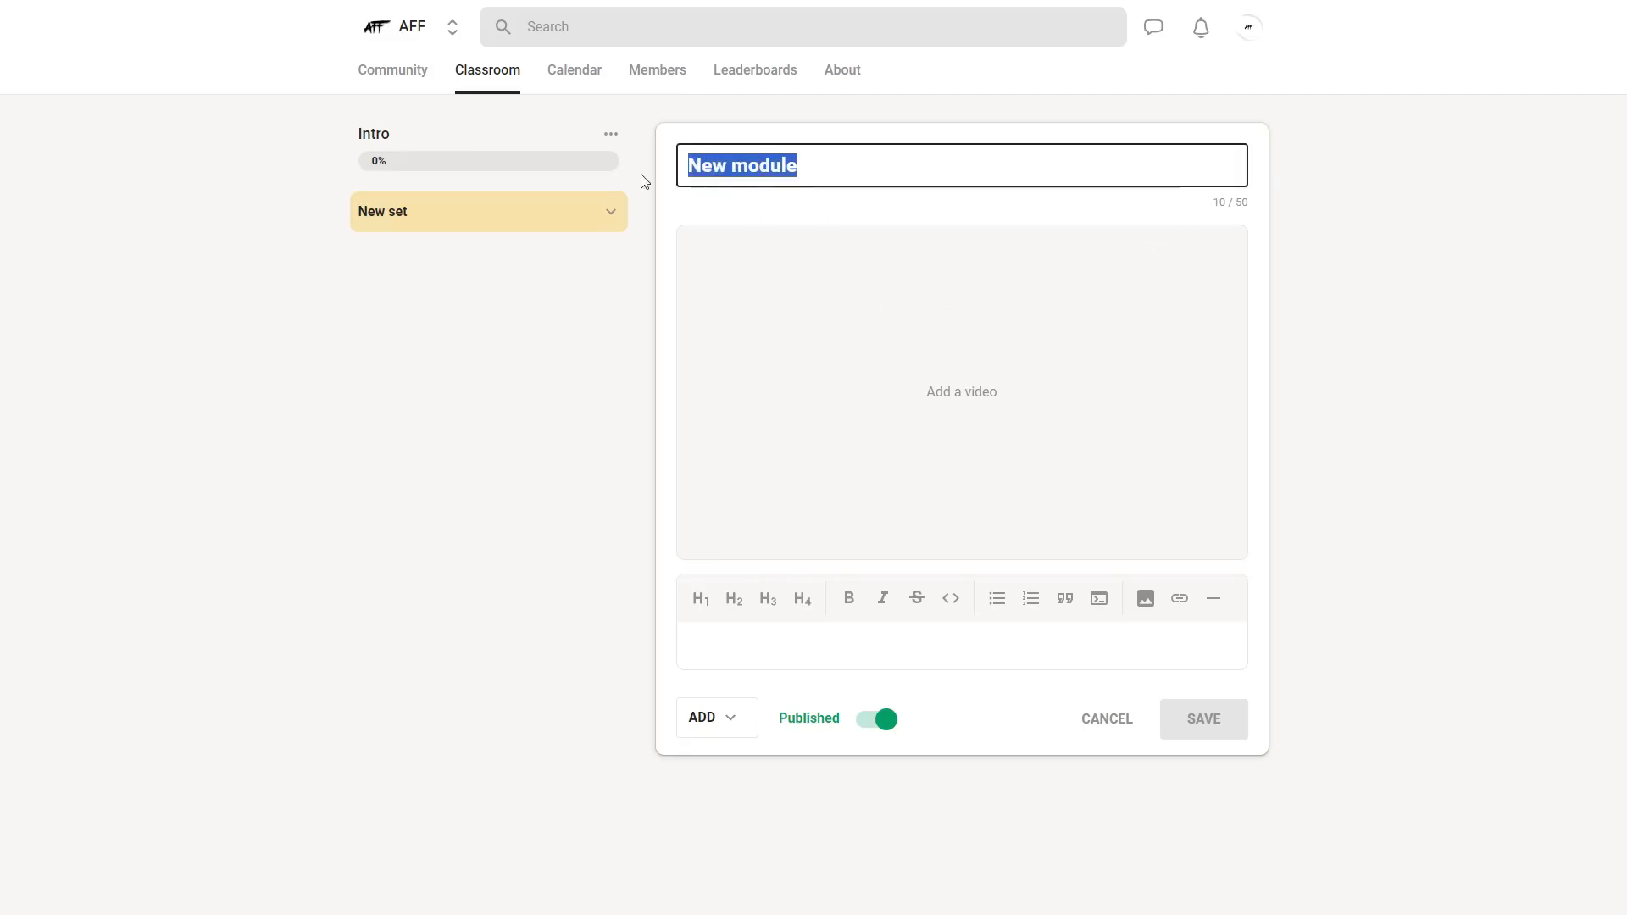
type("Intro")
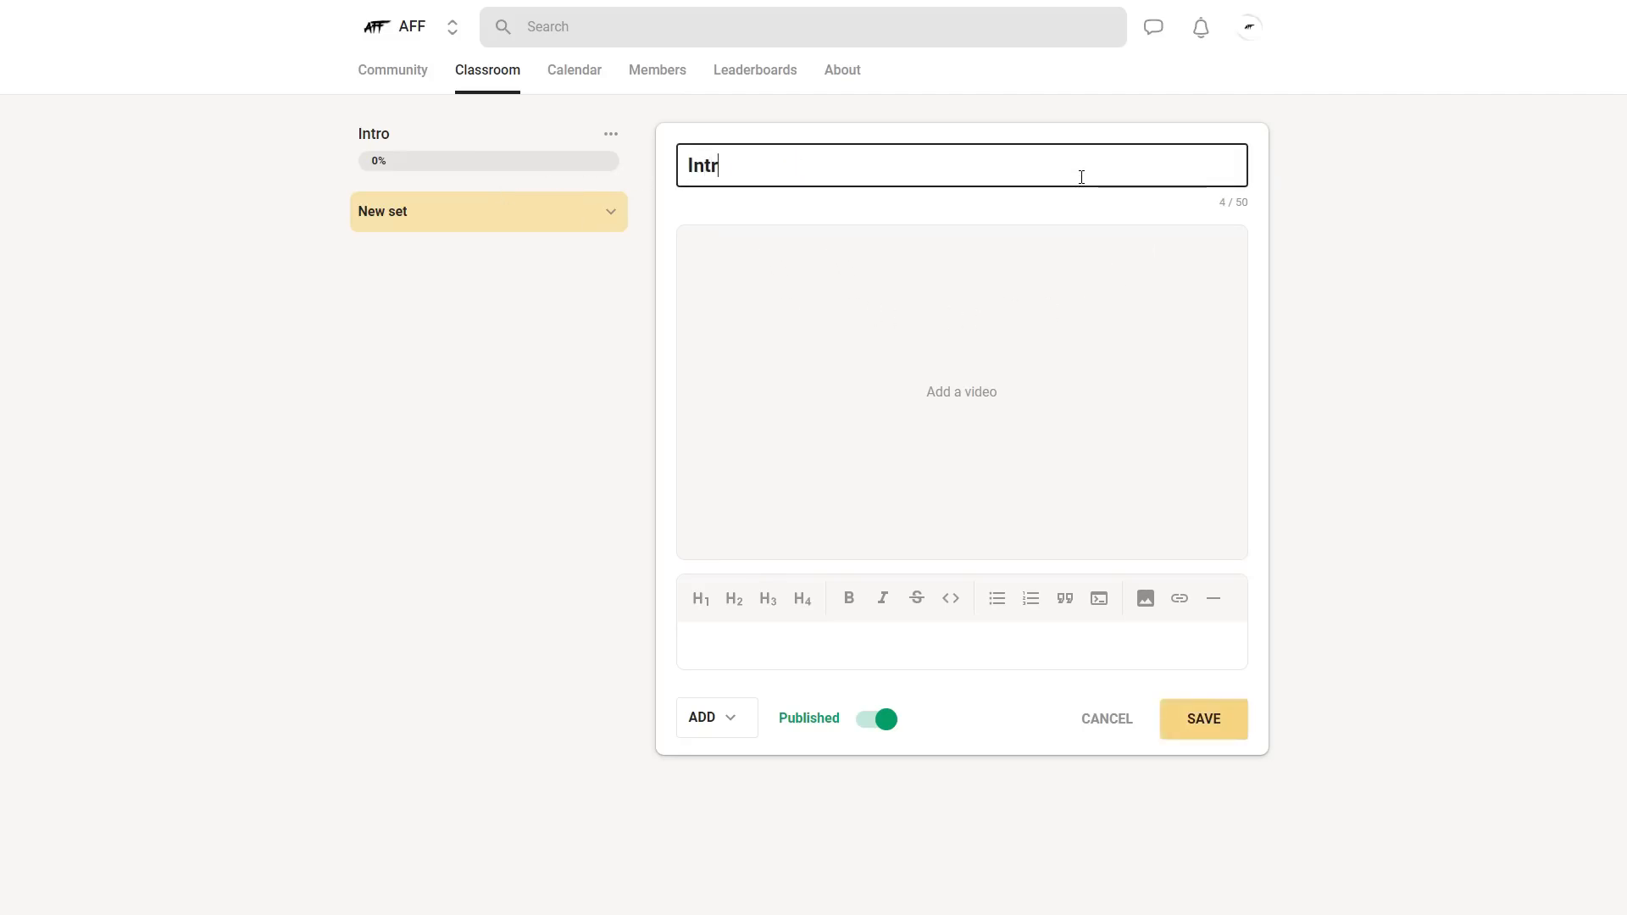
- Add a video to the Intro module from the copied video link
left_click(972, 410)
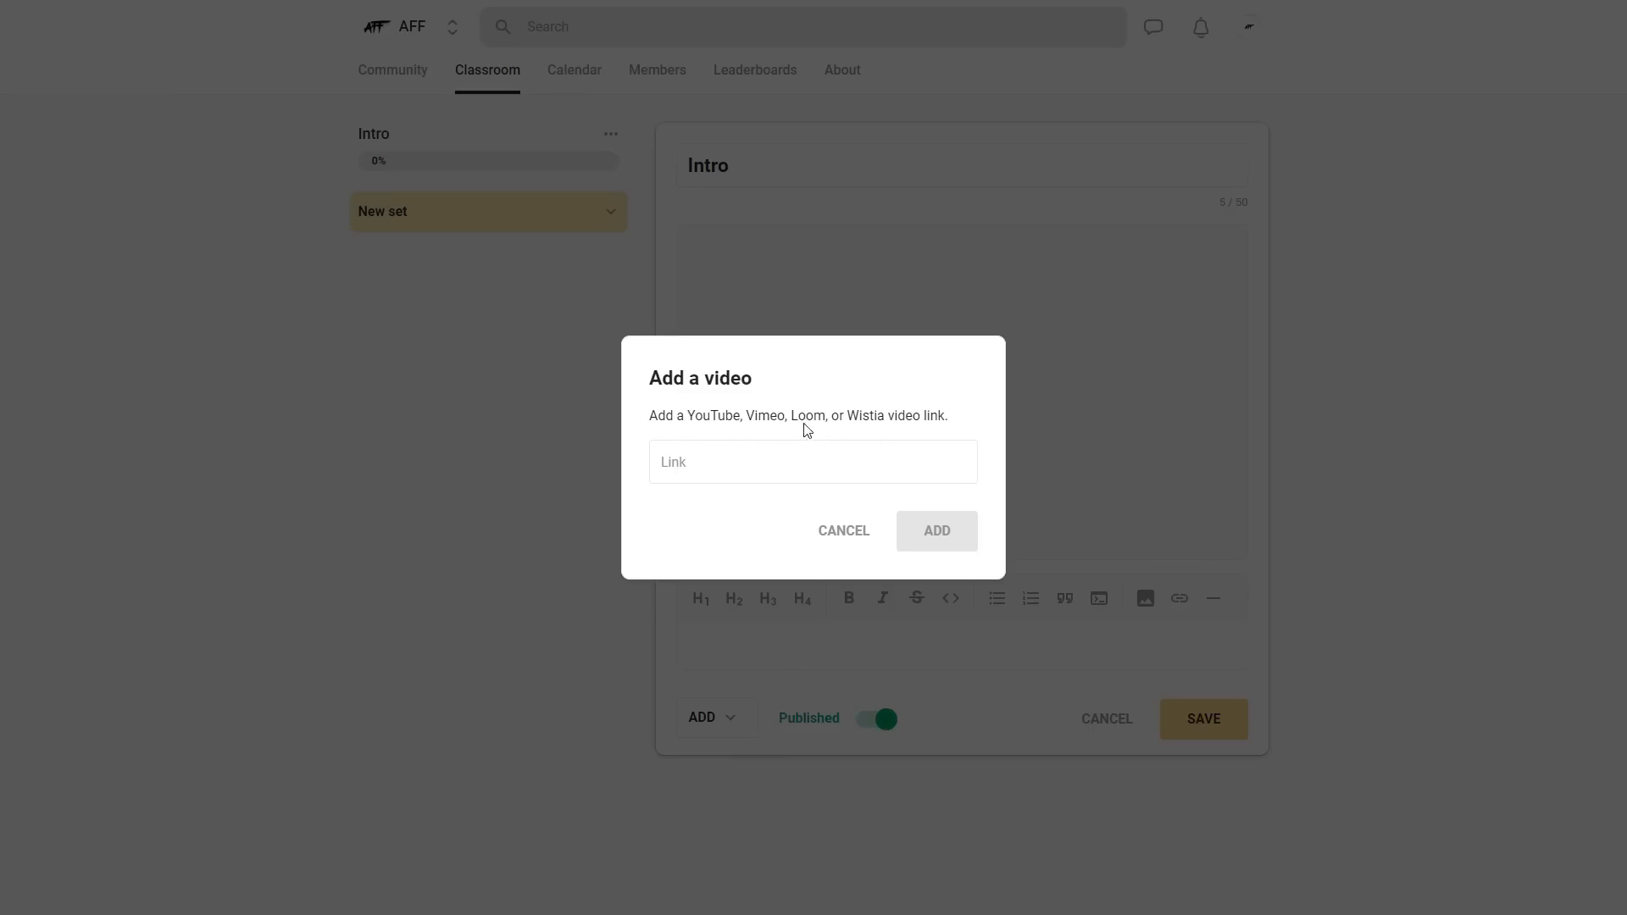
left_click(716, 463)
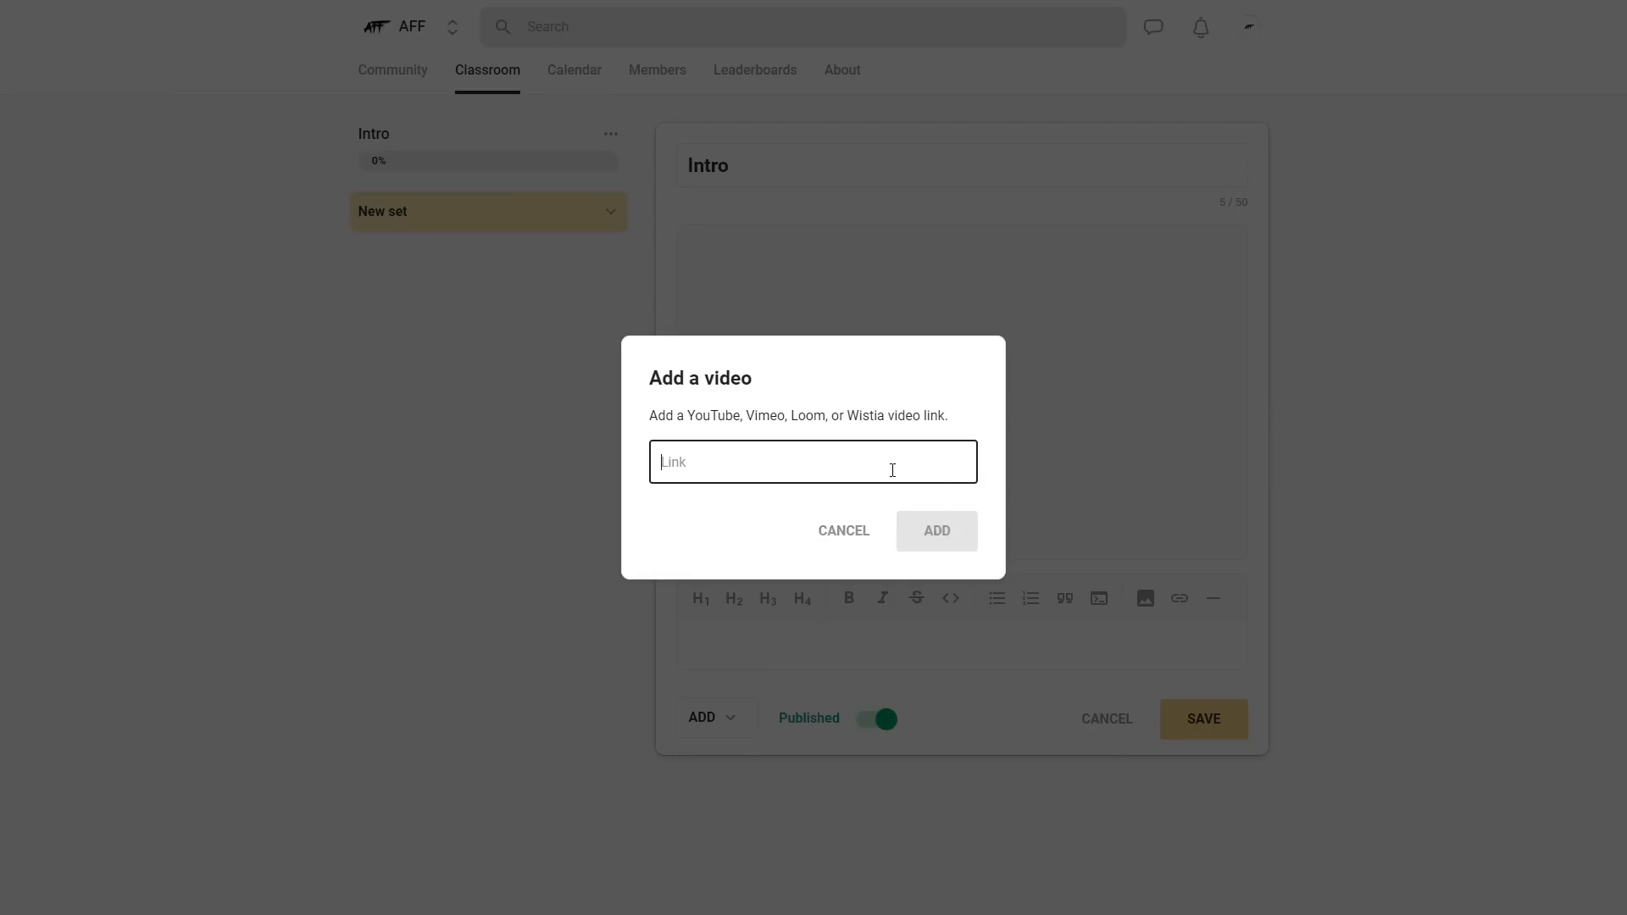
type("https://www.youtube.com/watch?v=IhCJSlbYhOU")
left_click(952, 542)
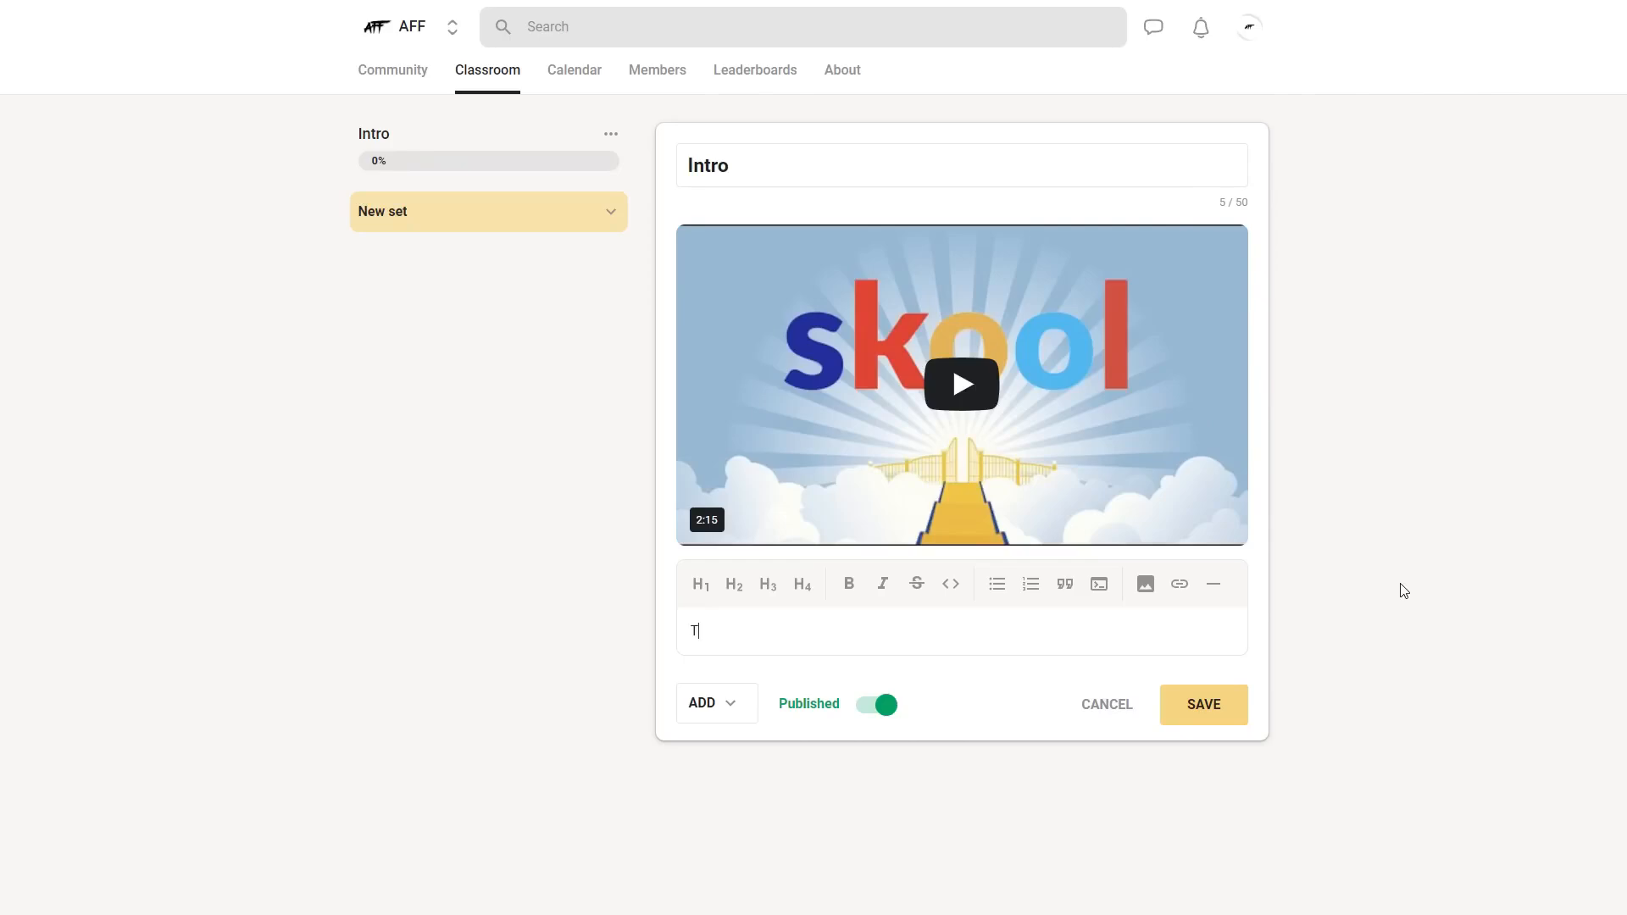
- Write "Test" as the Intro module's body text in plain formatting and save the module as published
double_click(755, 633)
left_click(884, 588)
left_click(885, 588)
left_click(1115, 624)
left_click(734, 721)
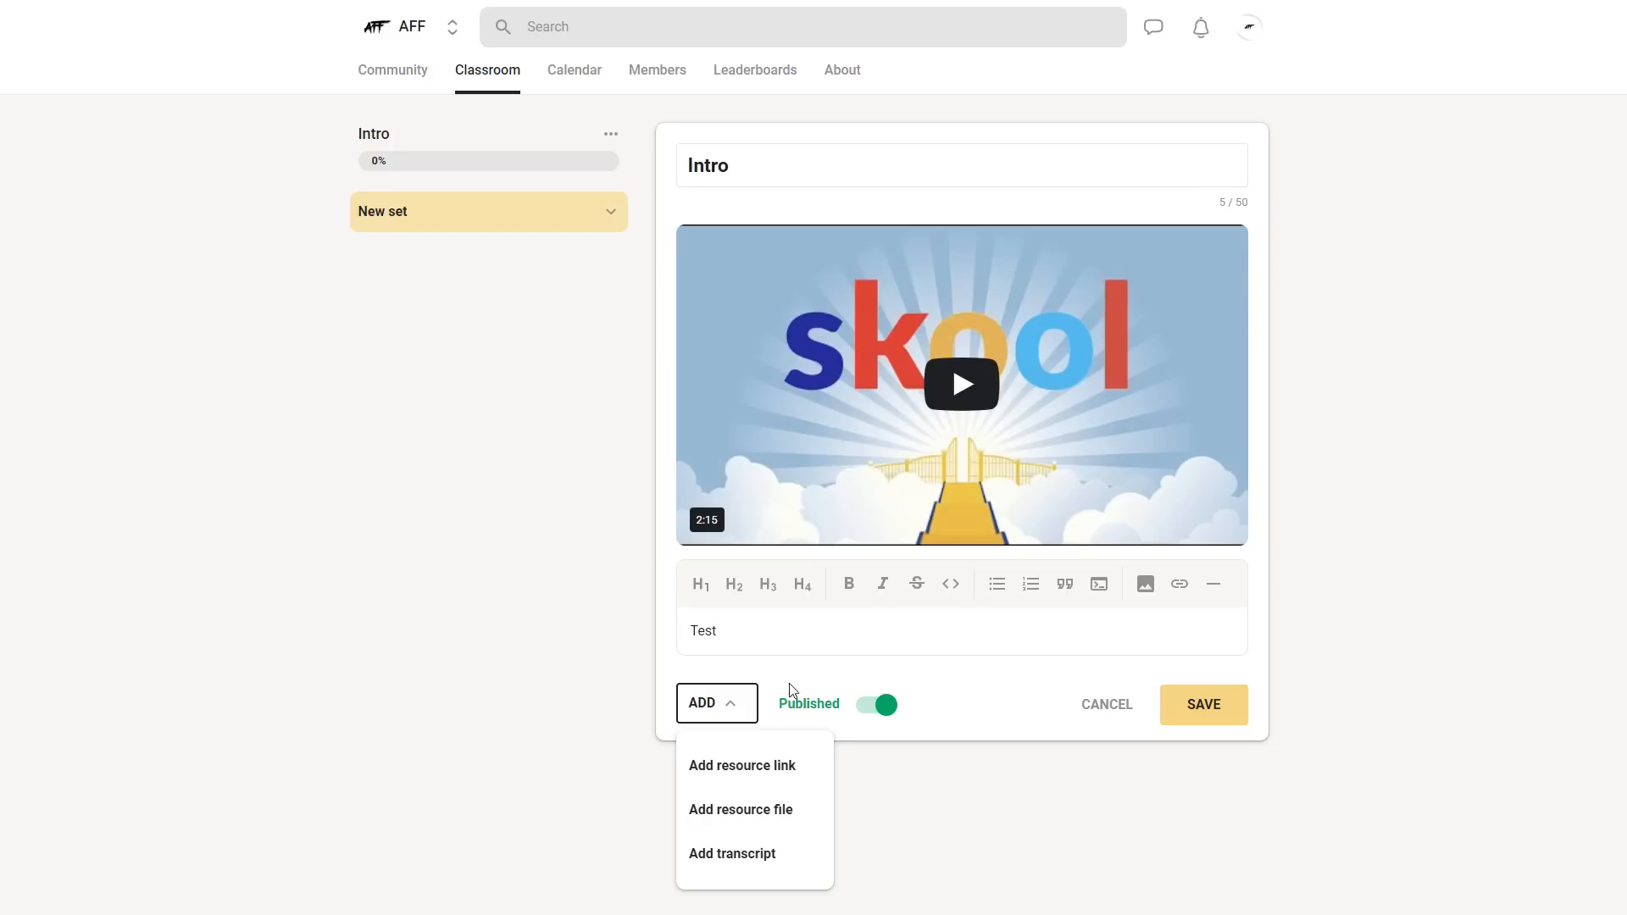
left_click(984, 662)
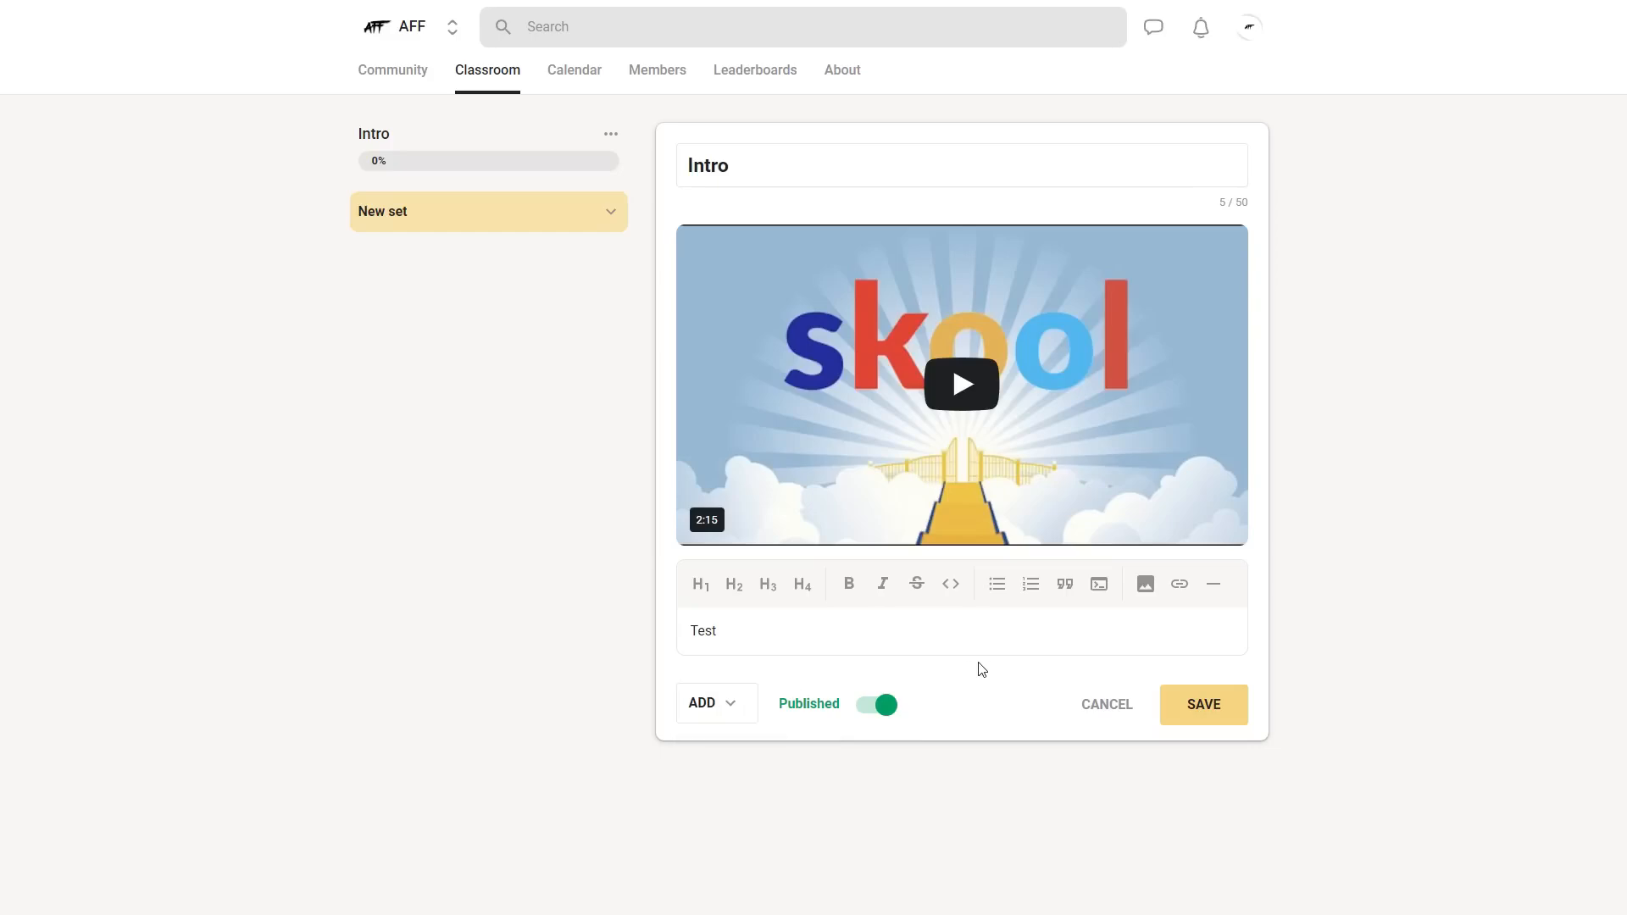
left_click(1212, 704)
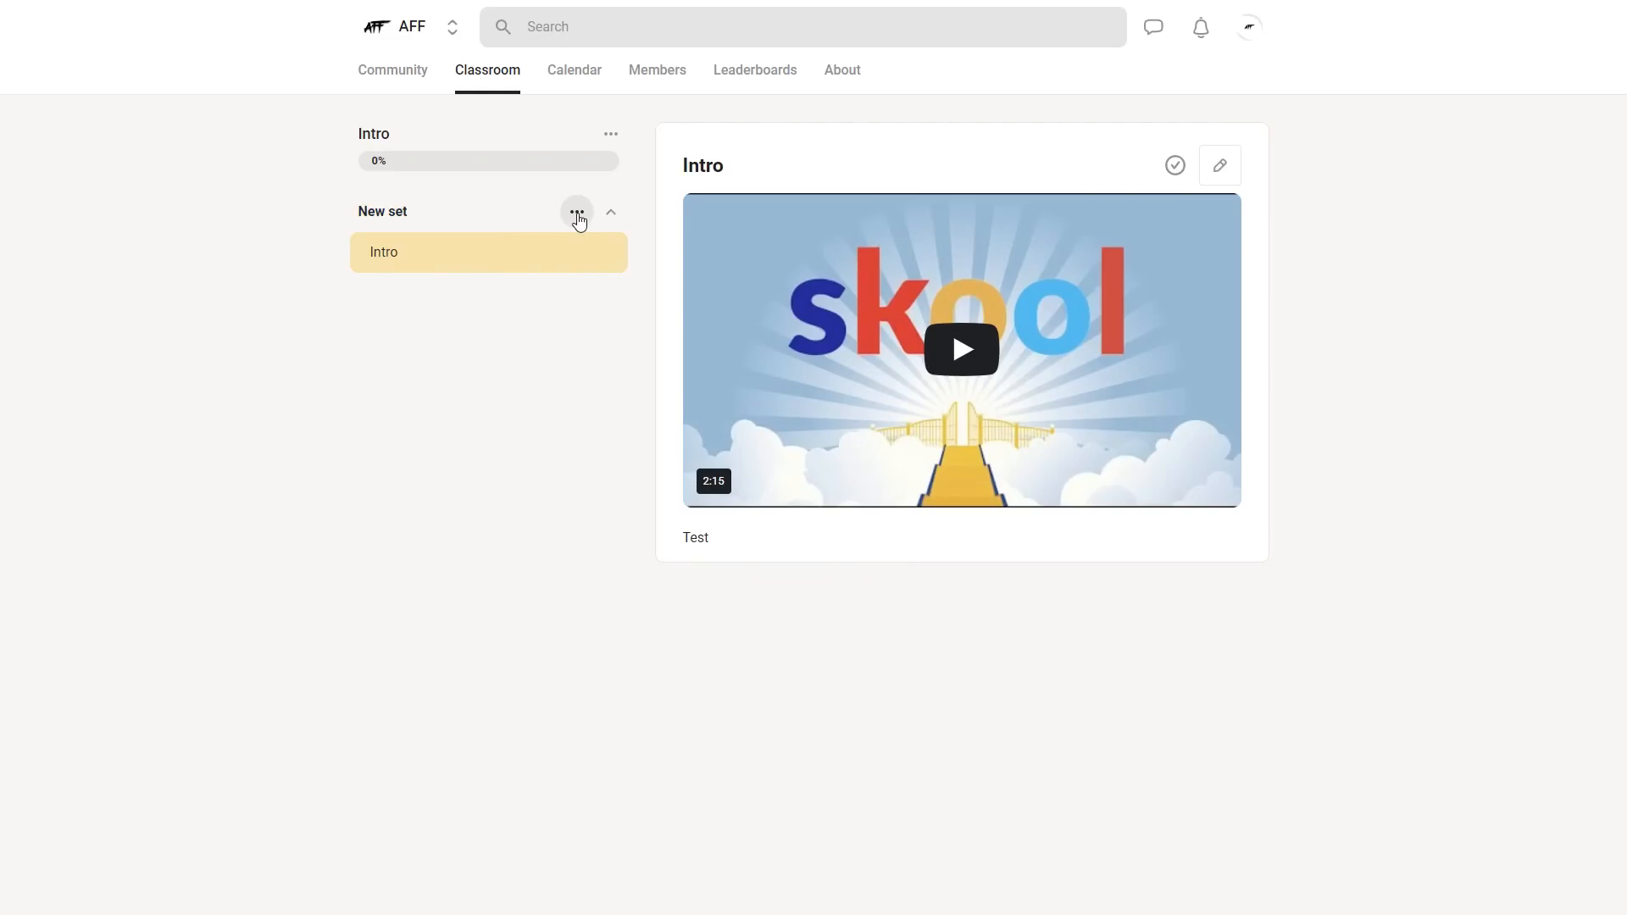
left_click(577, 215)
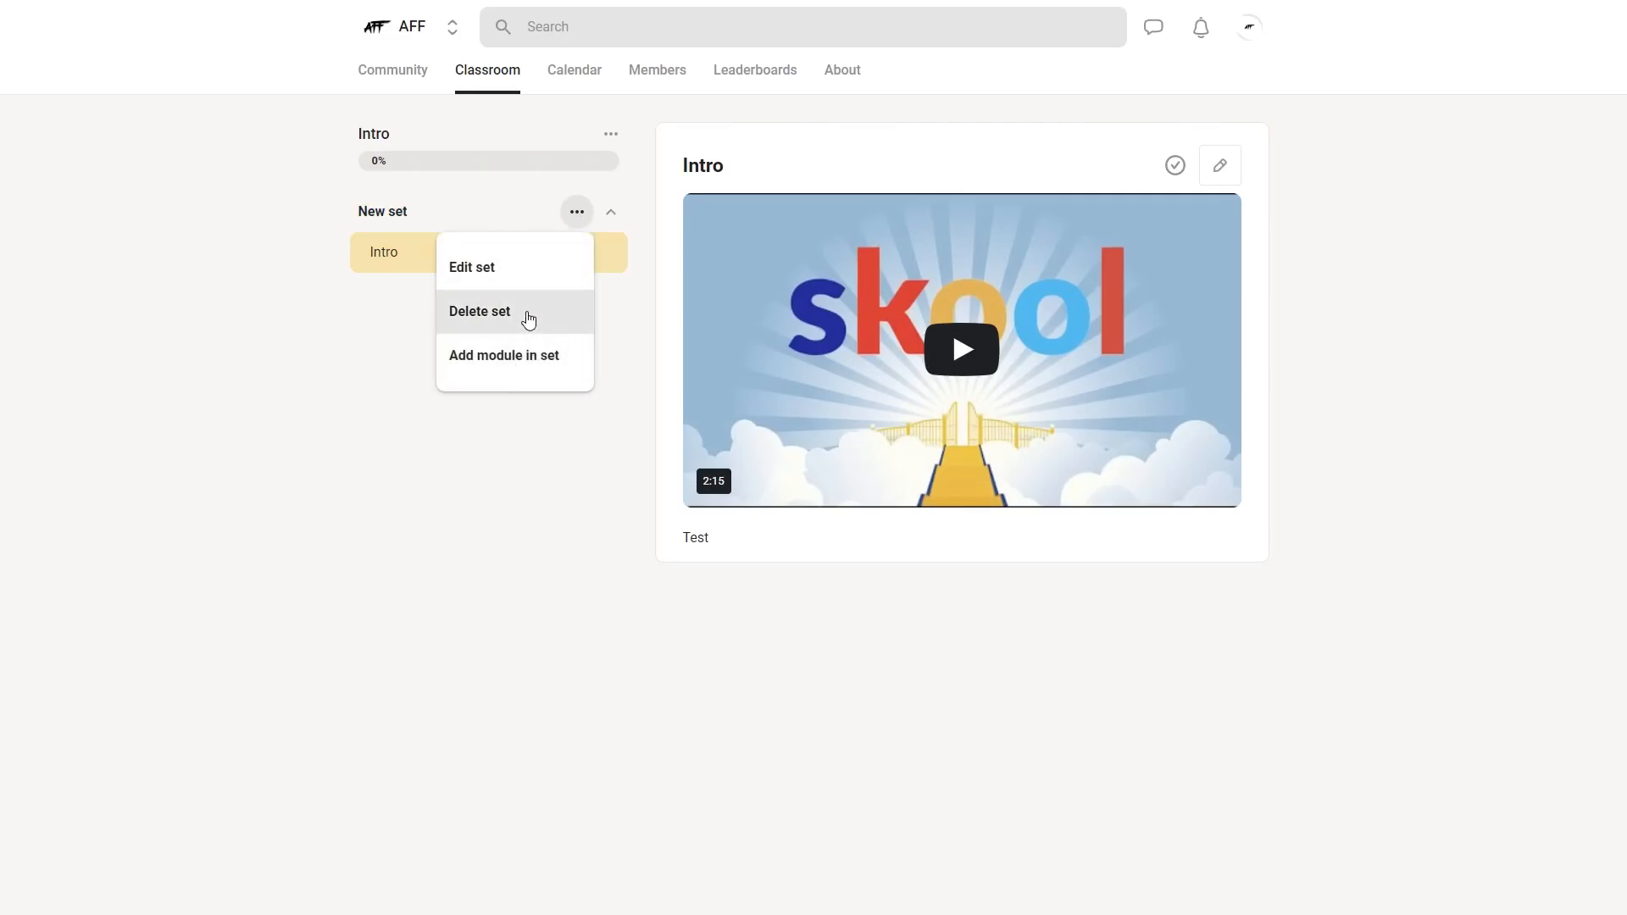
left_click(369, 332)
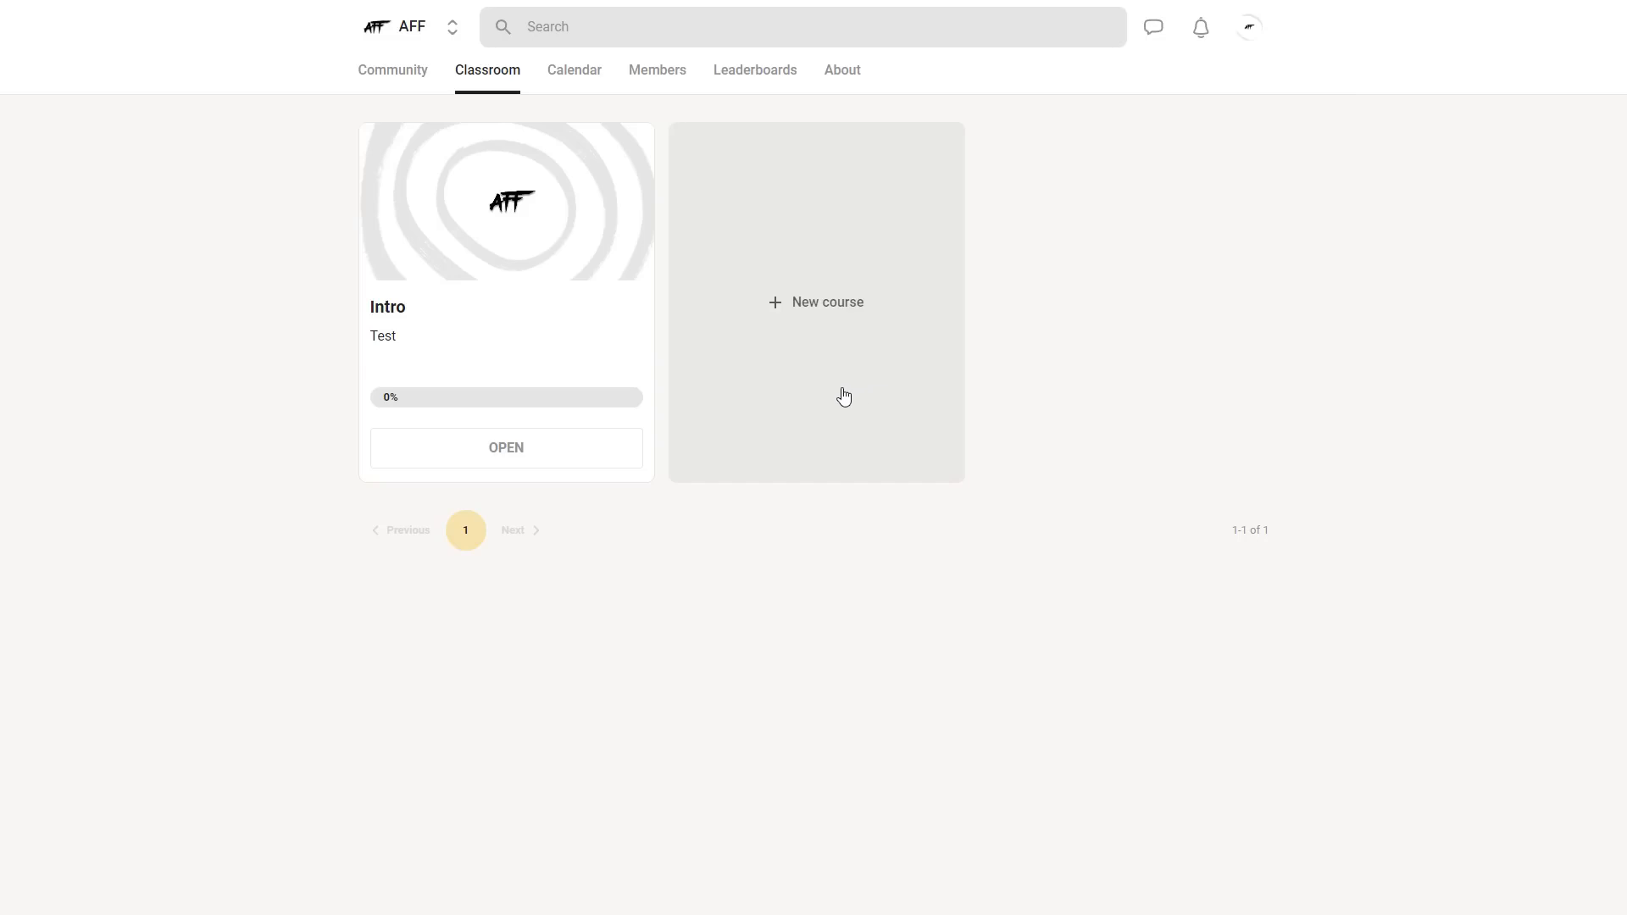
- Start a new event in the group's calendar and title it "Meeting"
left_click(574, 80)
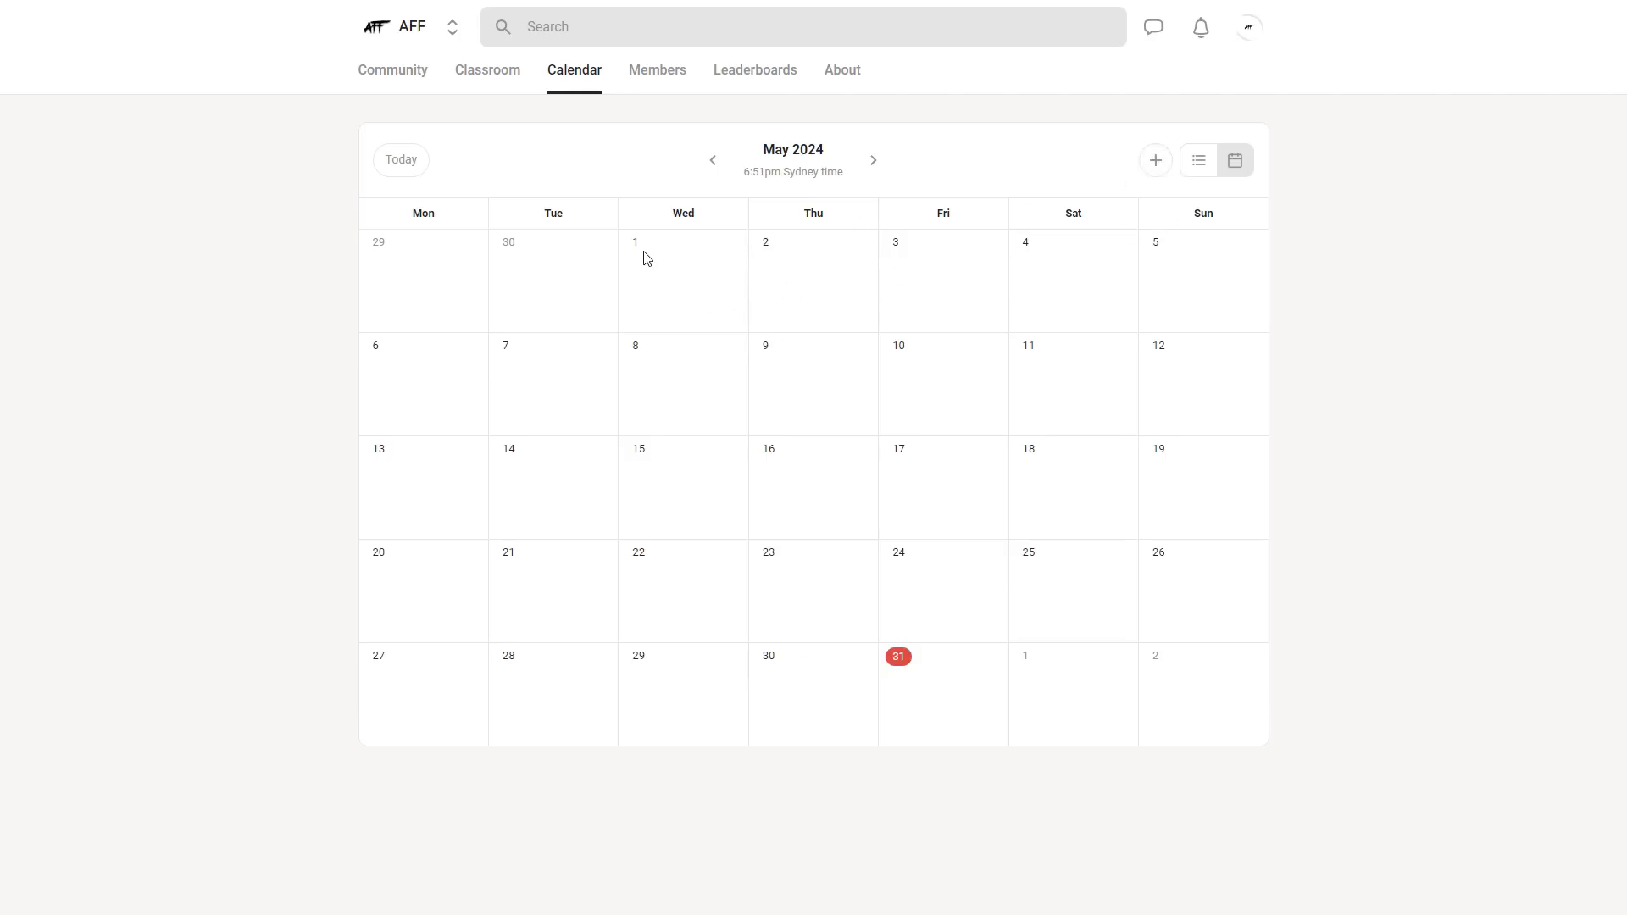
left_click(1155, 162)
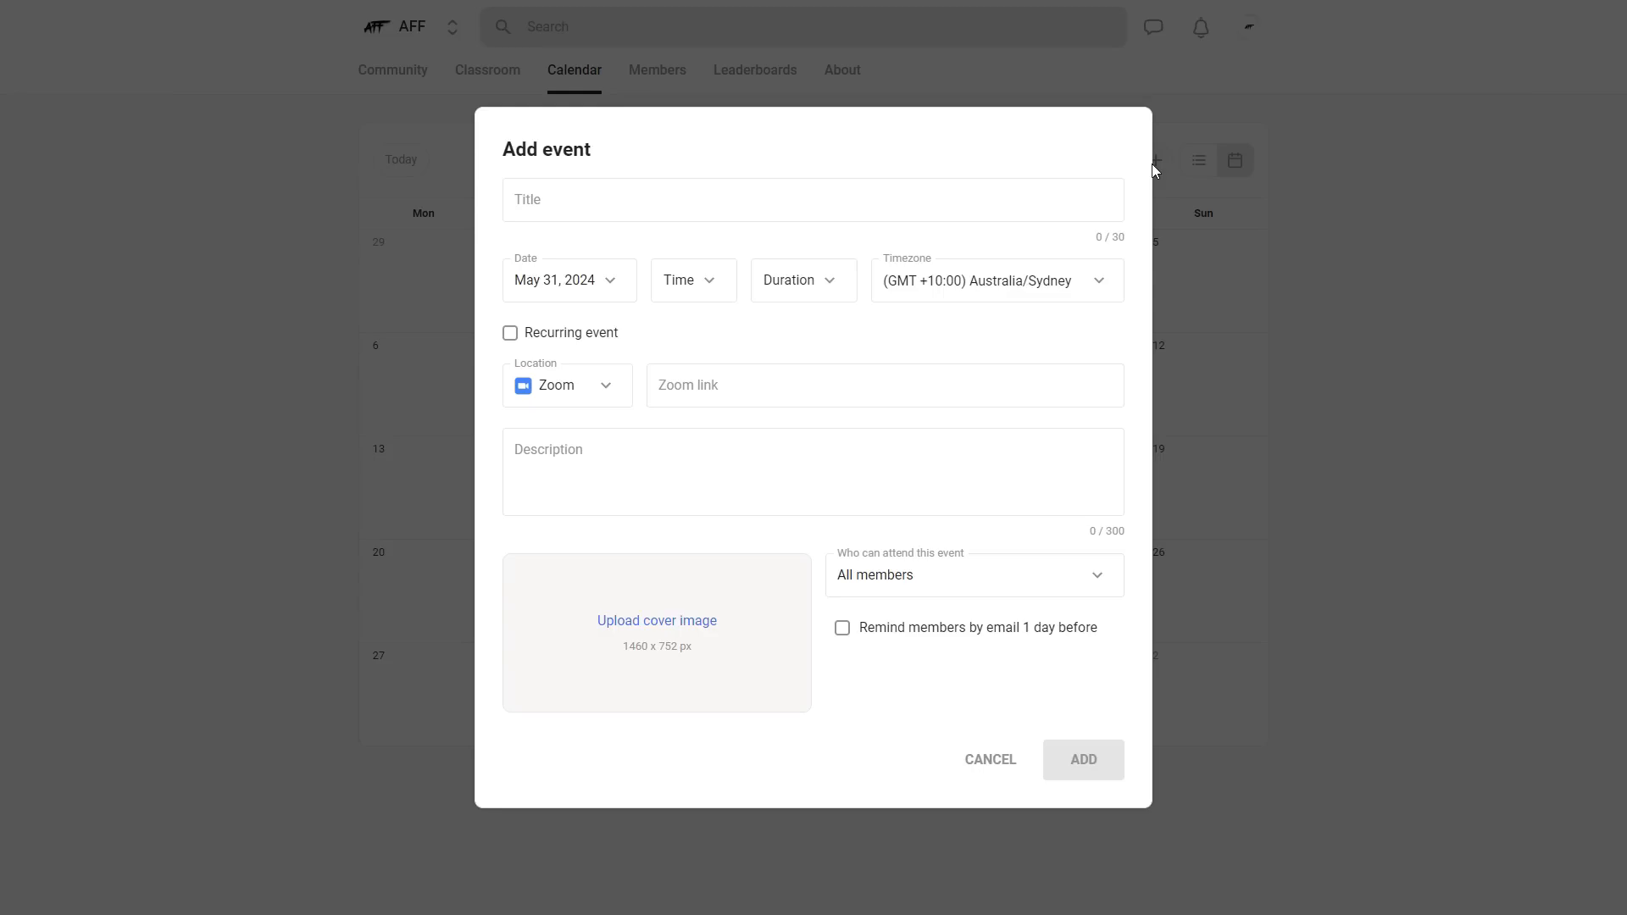
left_click(564, 209)
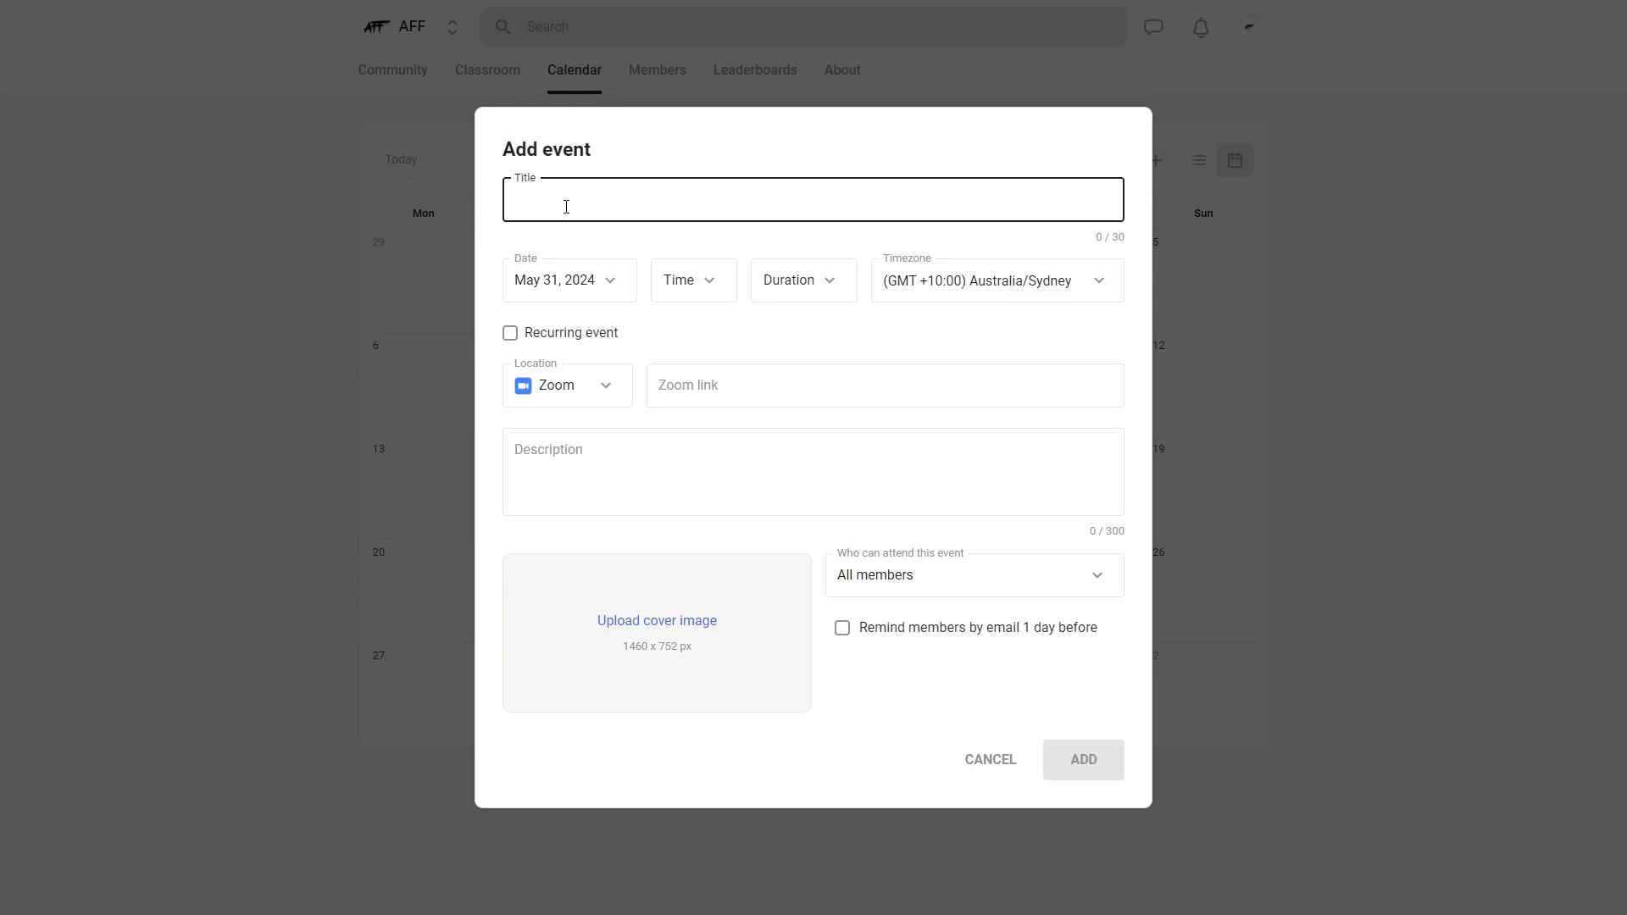
type("Meeting")
- Examine the date, time and duration choices offered for the Meeting event
left_click(620, 287)
left_click(704, 283)
left_click(712, 280)
left_click(822, 283)
left_click(828, 285)
left_click(830, 286)
left_click(831, 286)
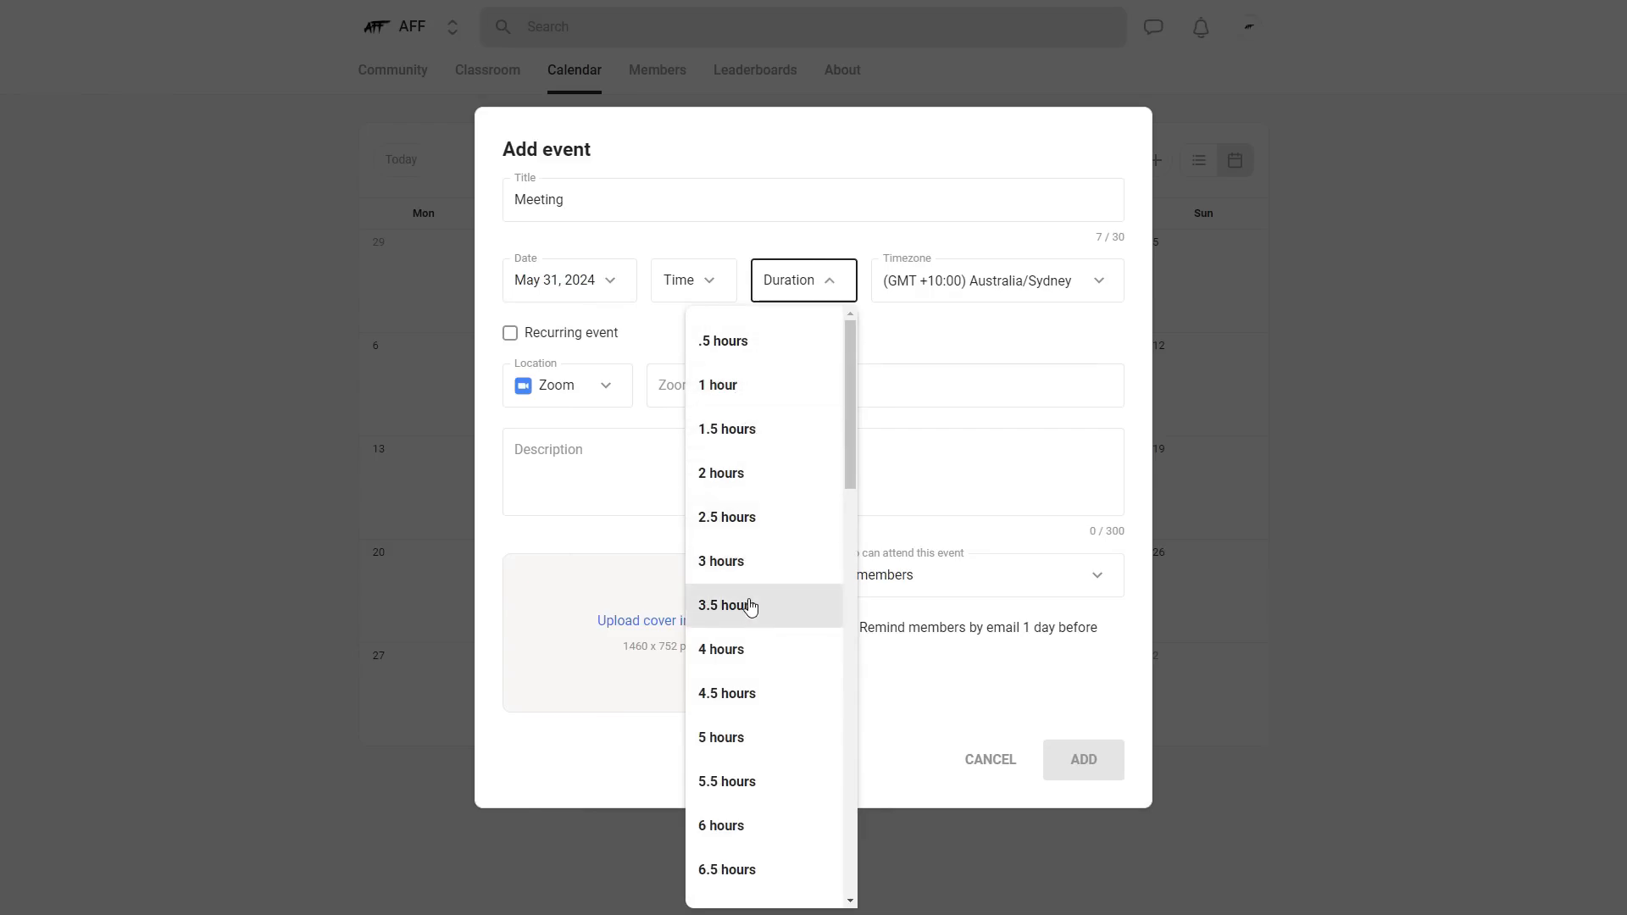
left_click(830, 295)
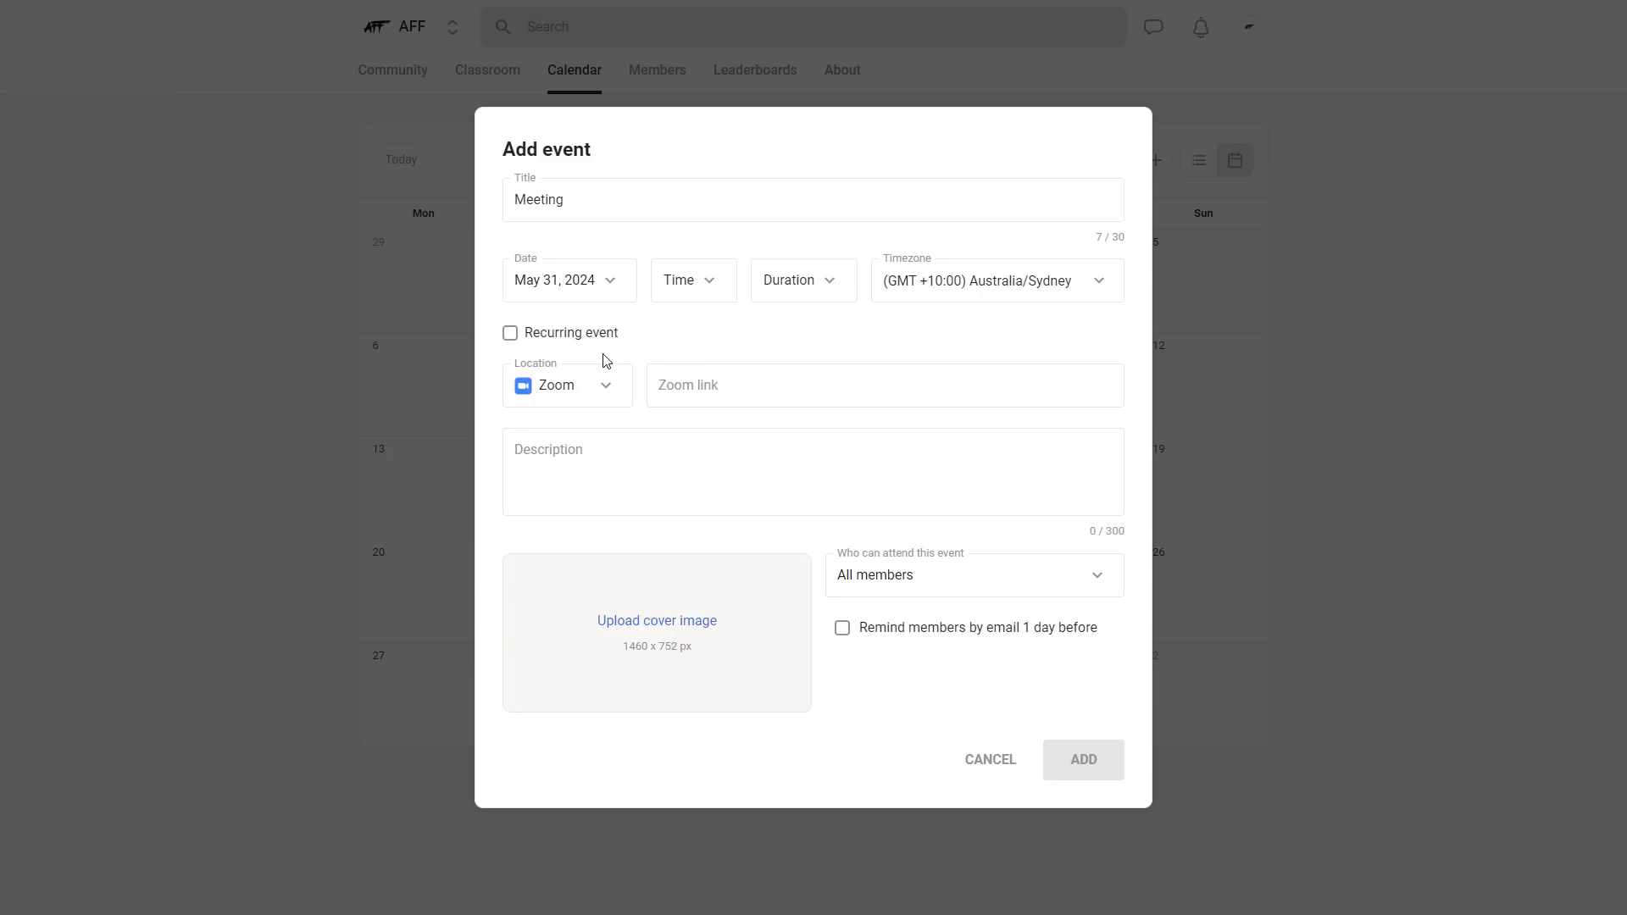
- Check the location types available for the event and upload the AFF logo image as its cover
left_click(617, 392)
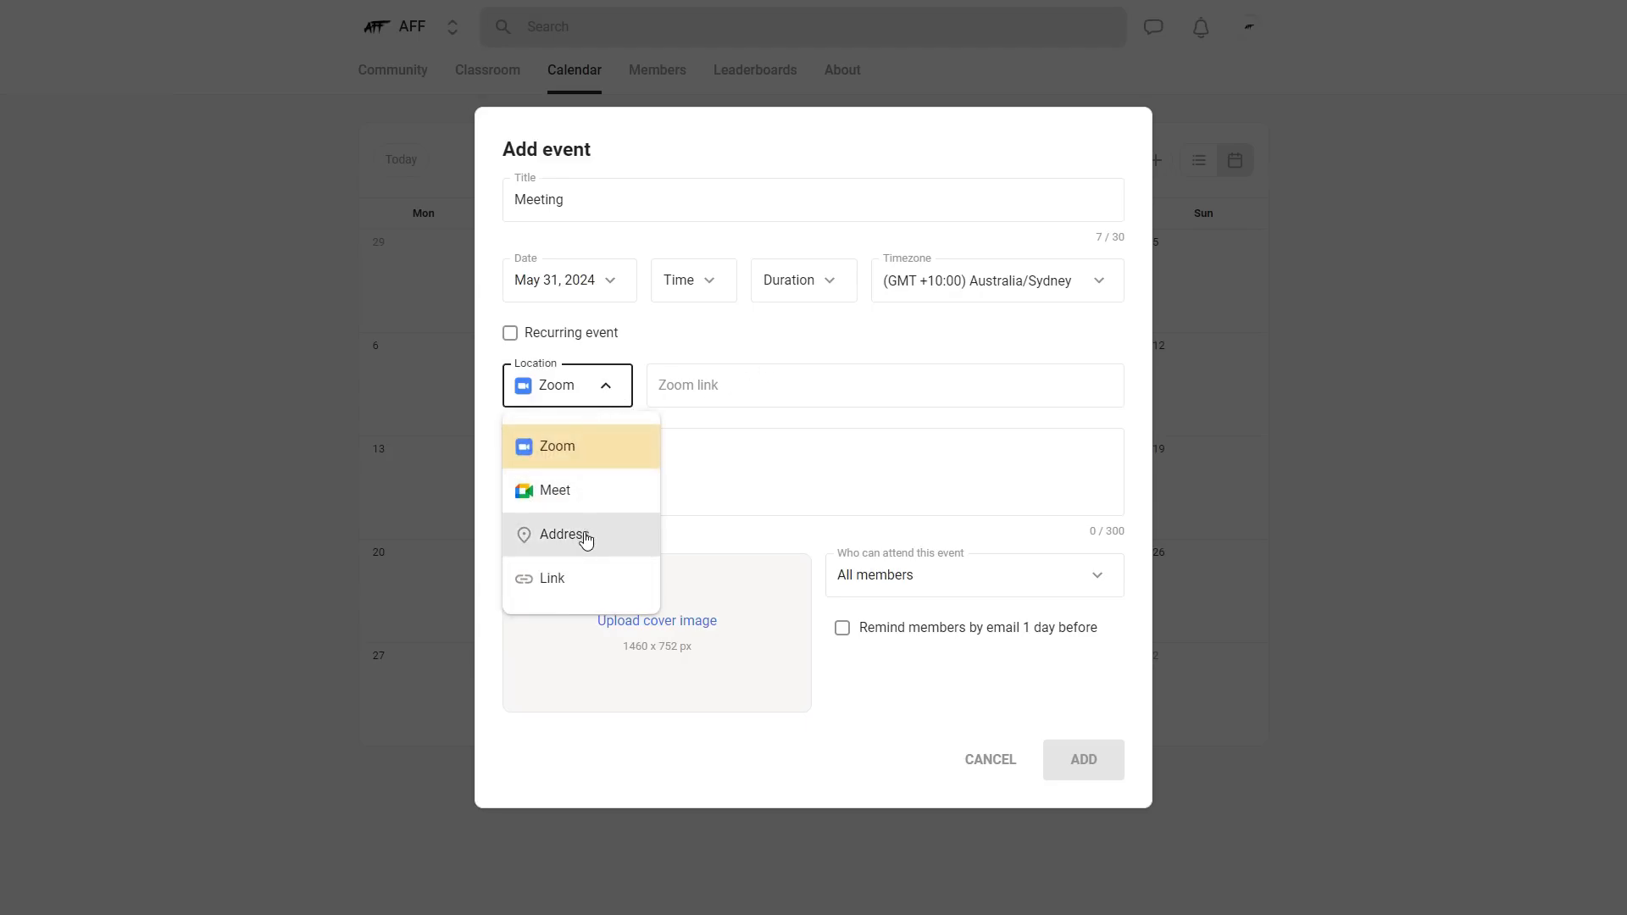
left_click(611, 403)
left_click(625, 457)
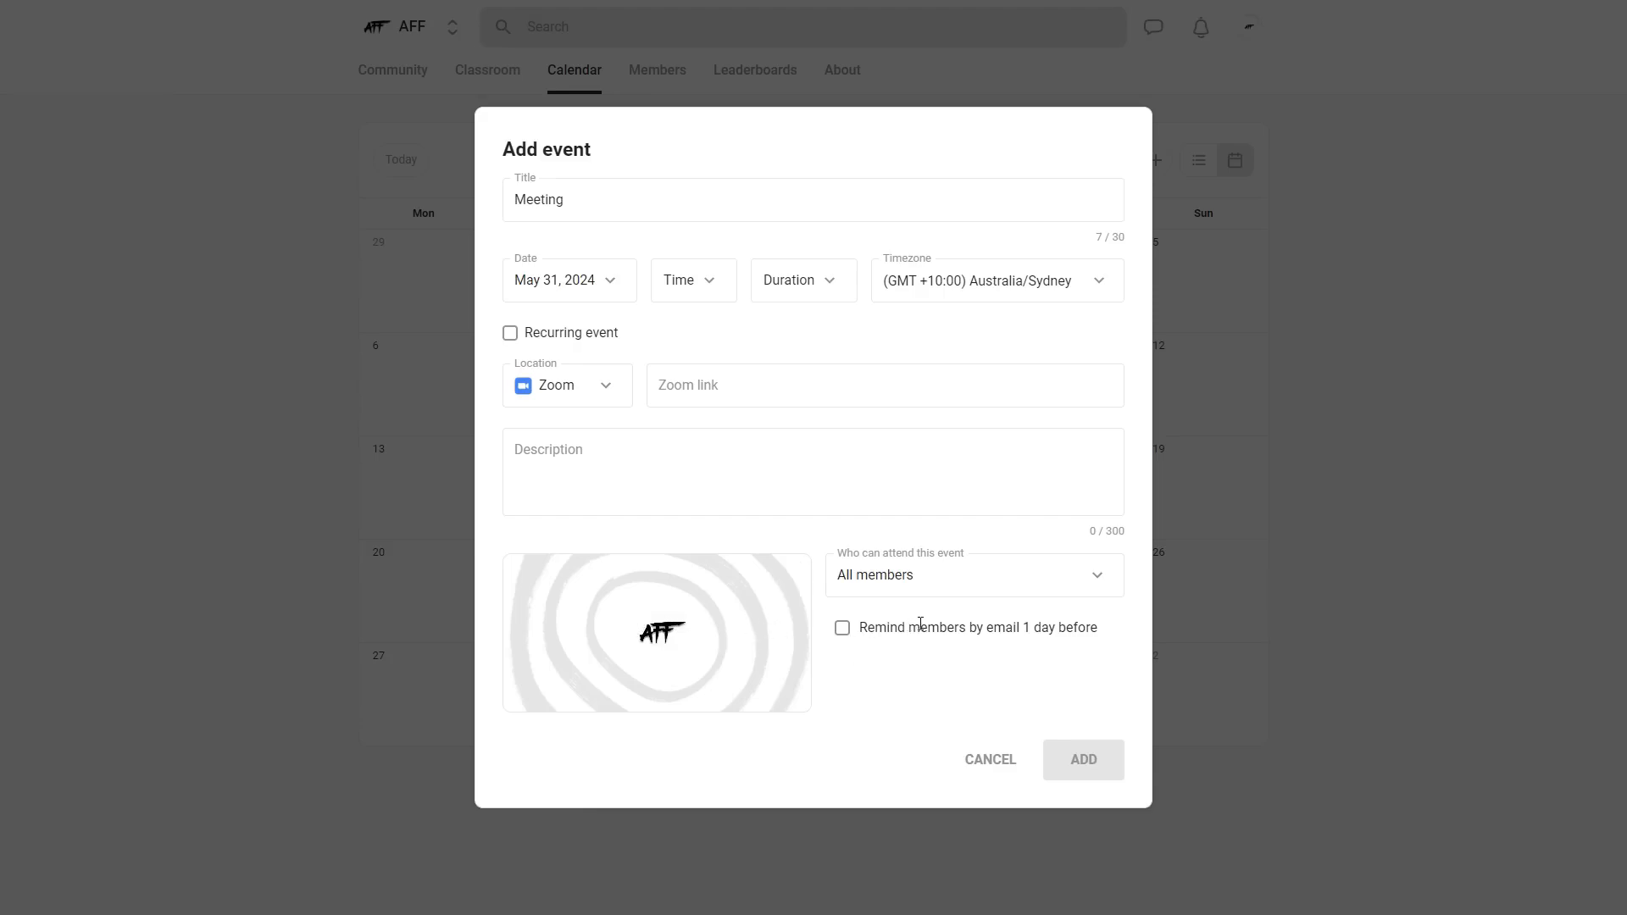
- Keep the event open to all members and add it for 11:30pm to 12:30am with a YouTube link and the description "Test"
left_click(1054, 585)
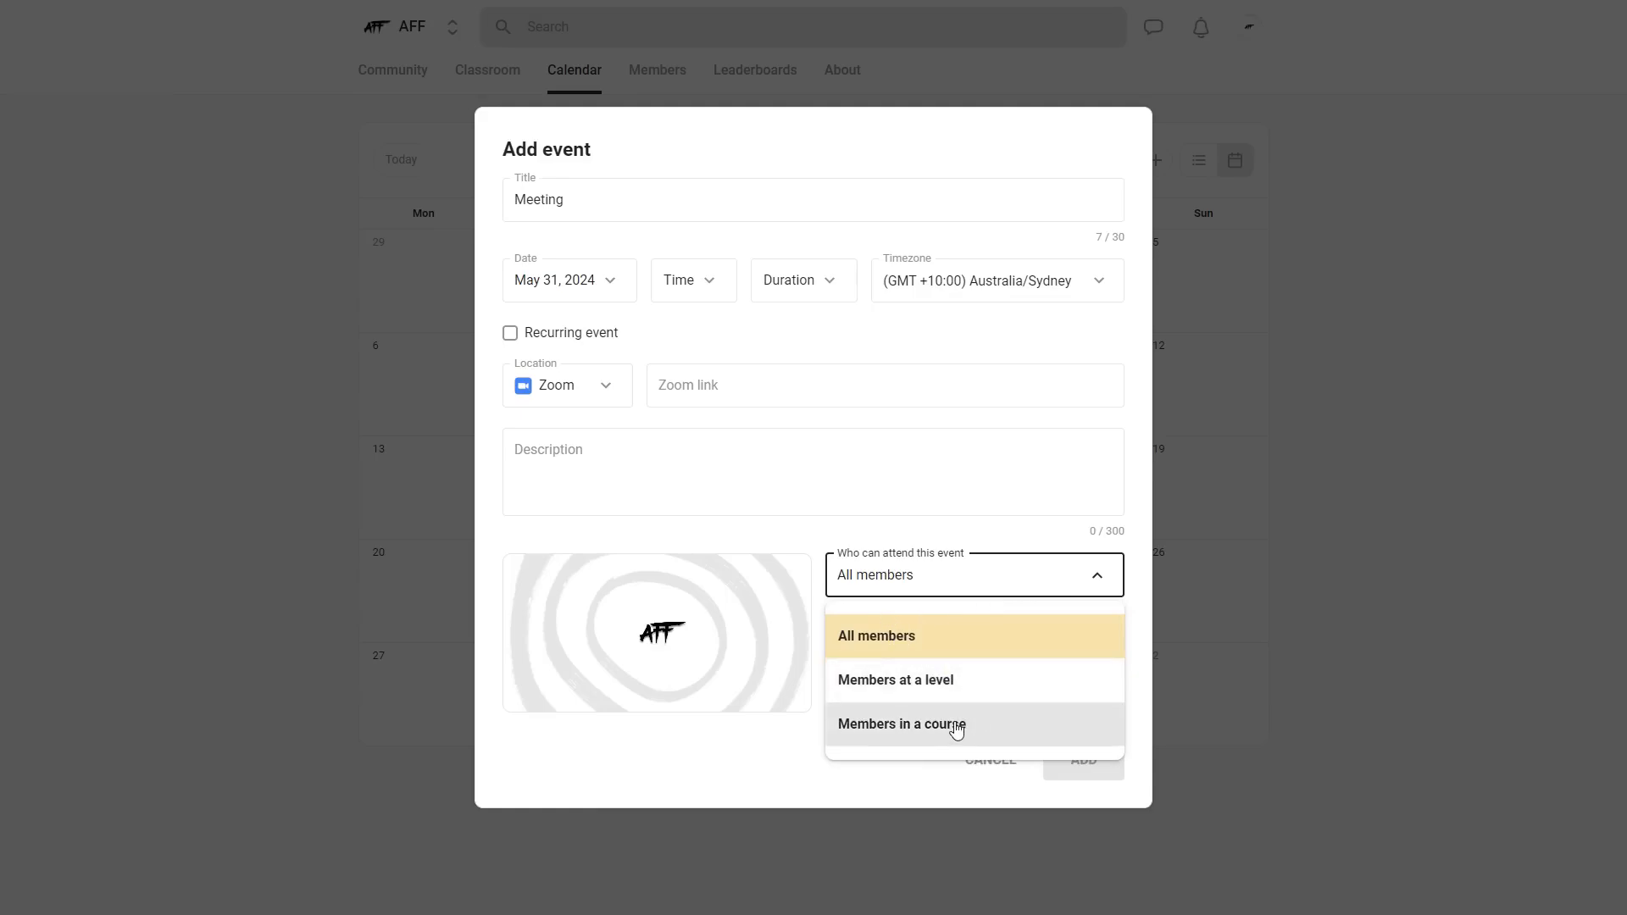
left_click(1096, 581)
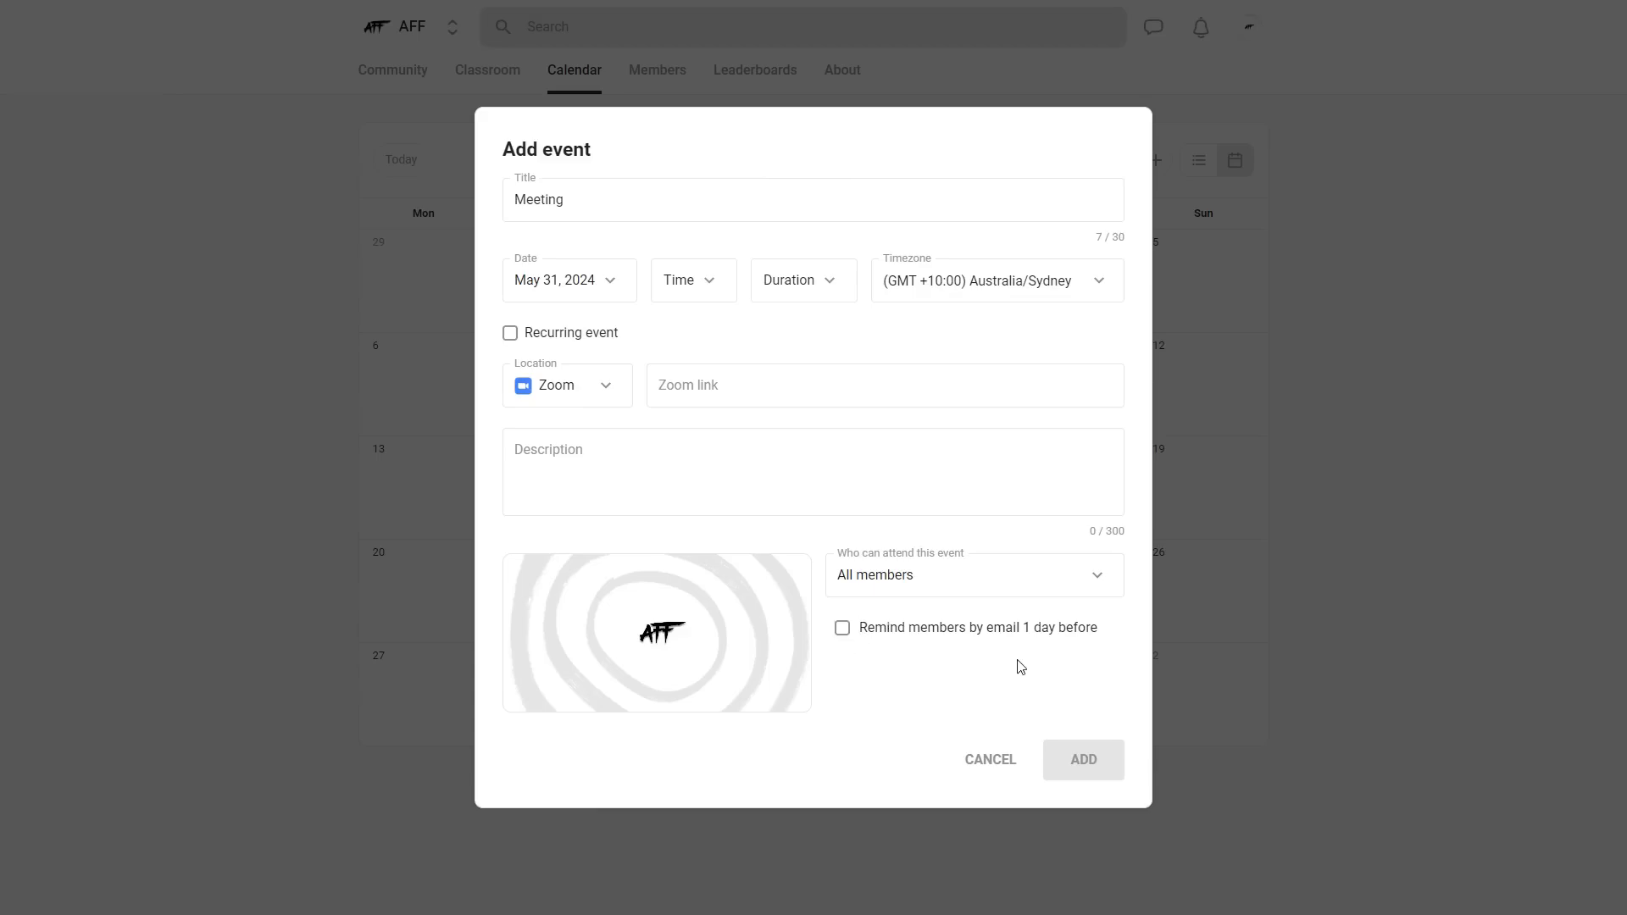
left_click(1090, 756)
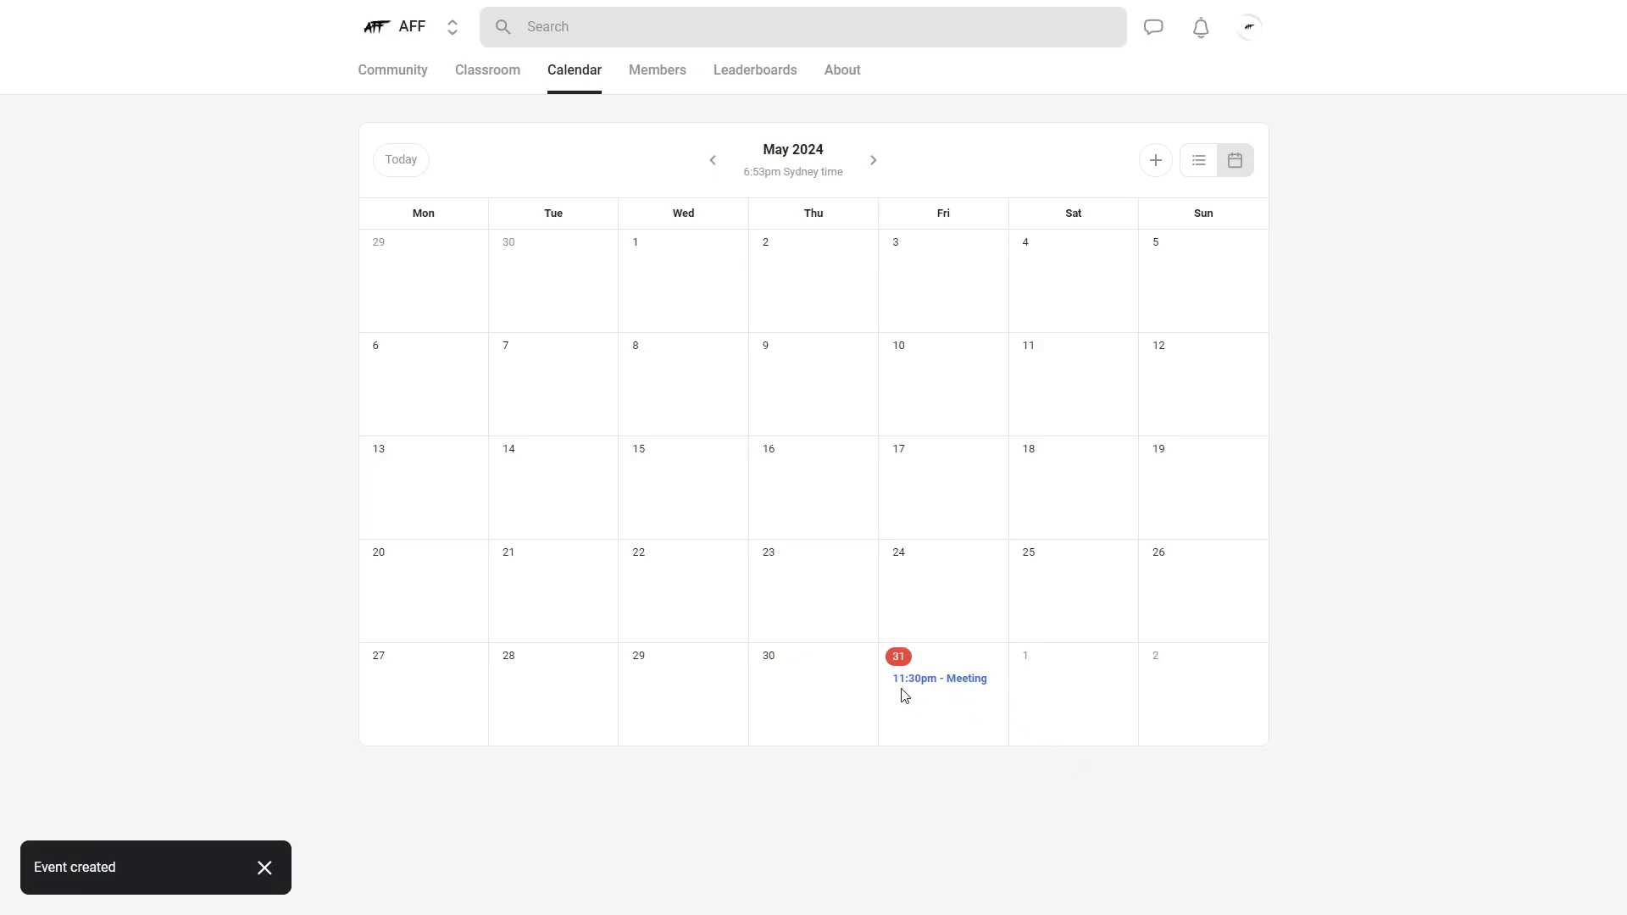
- Review the details of the Meeting event on May 31 and close them
left_click(963, 681)
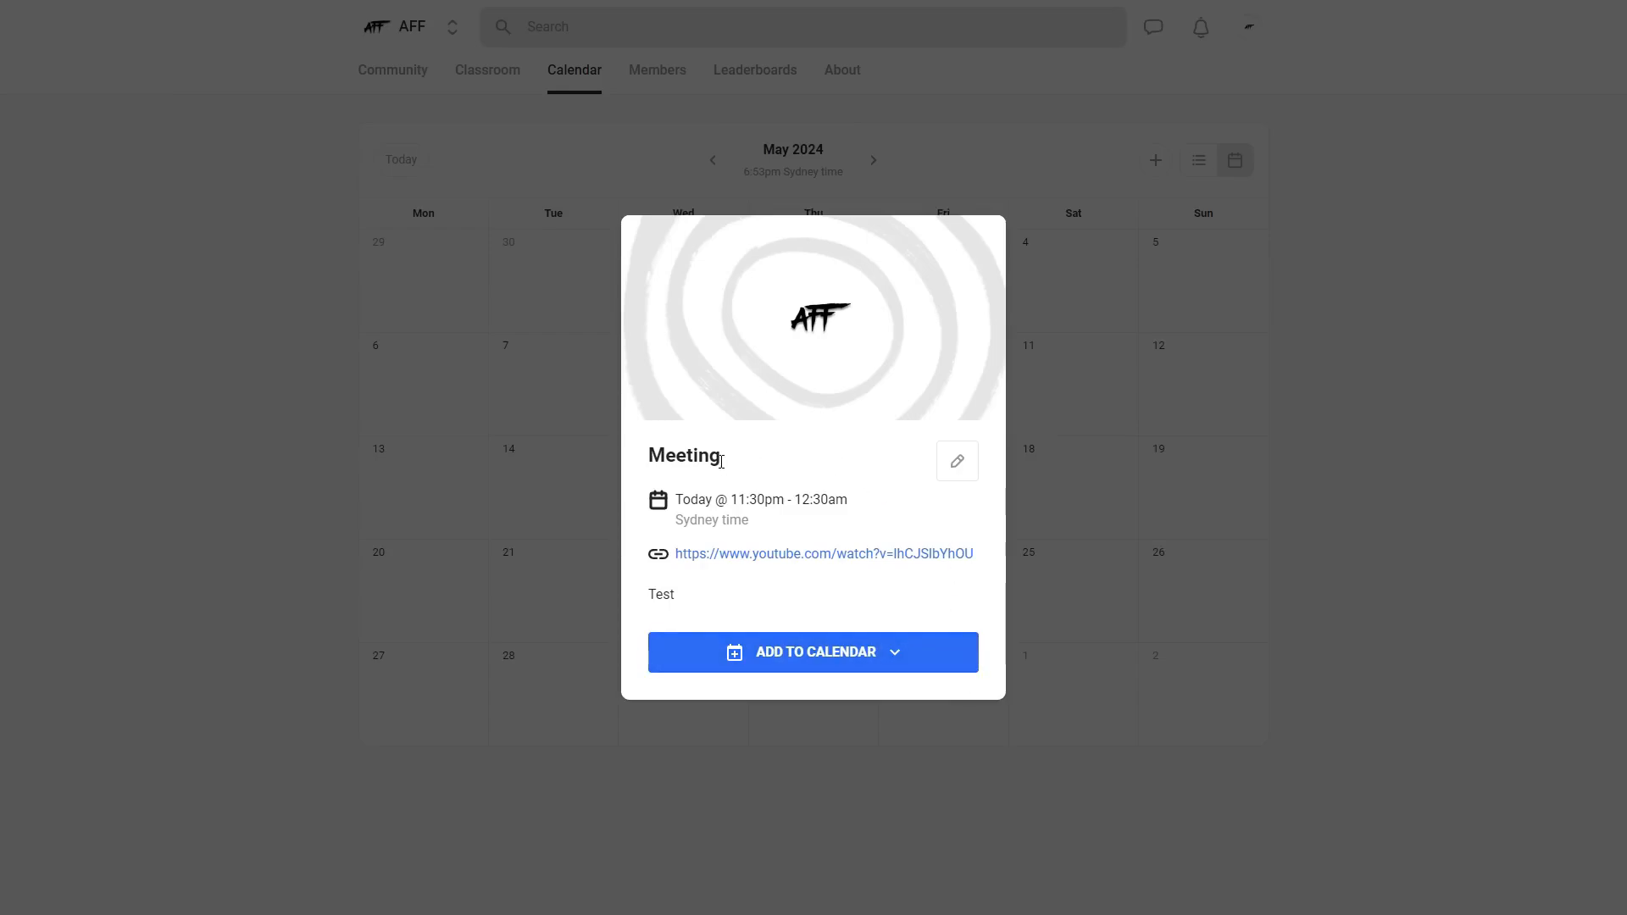
double_click(661, 459)
left_click(745, 463)
left_click(1287, 261)
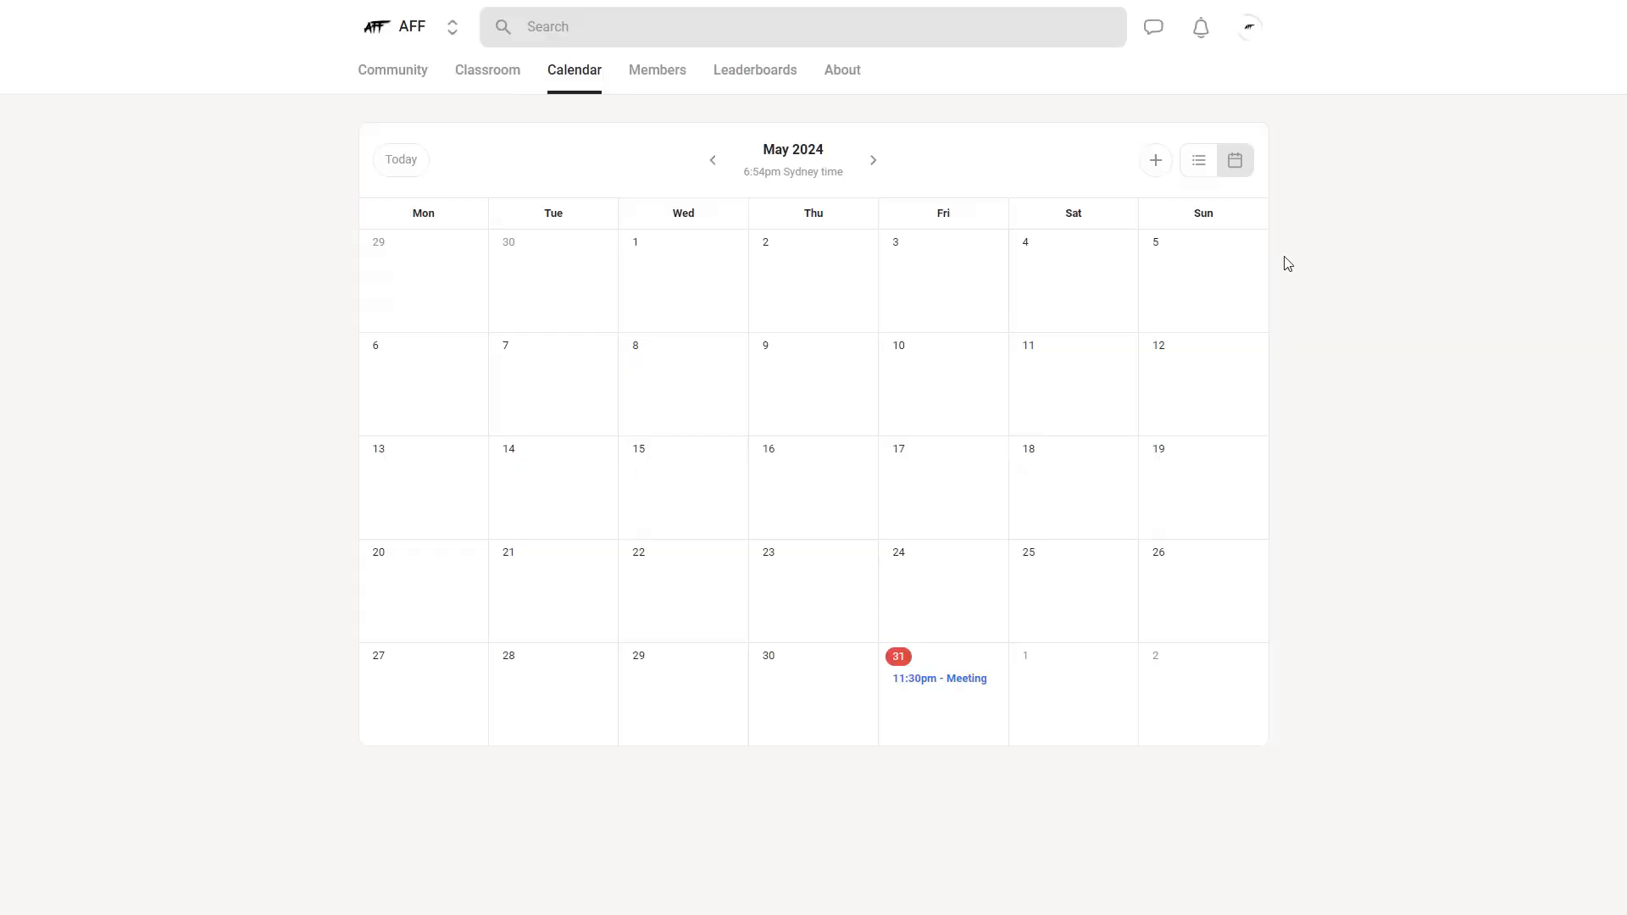
- Look through the group's active, cancelling and churned member lists
left_click(659, 78)
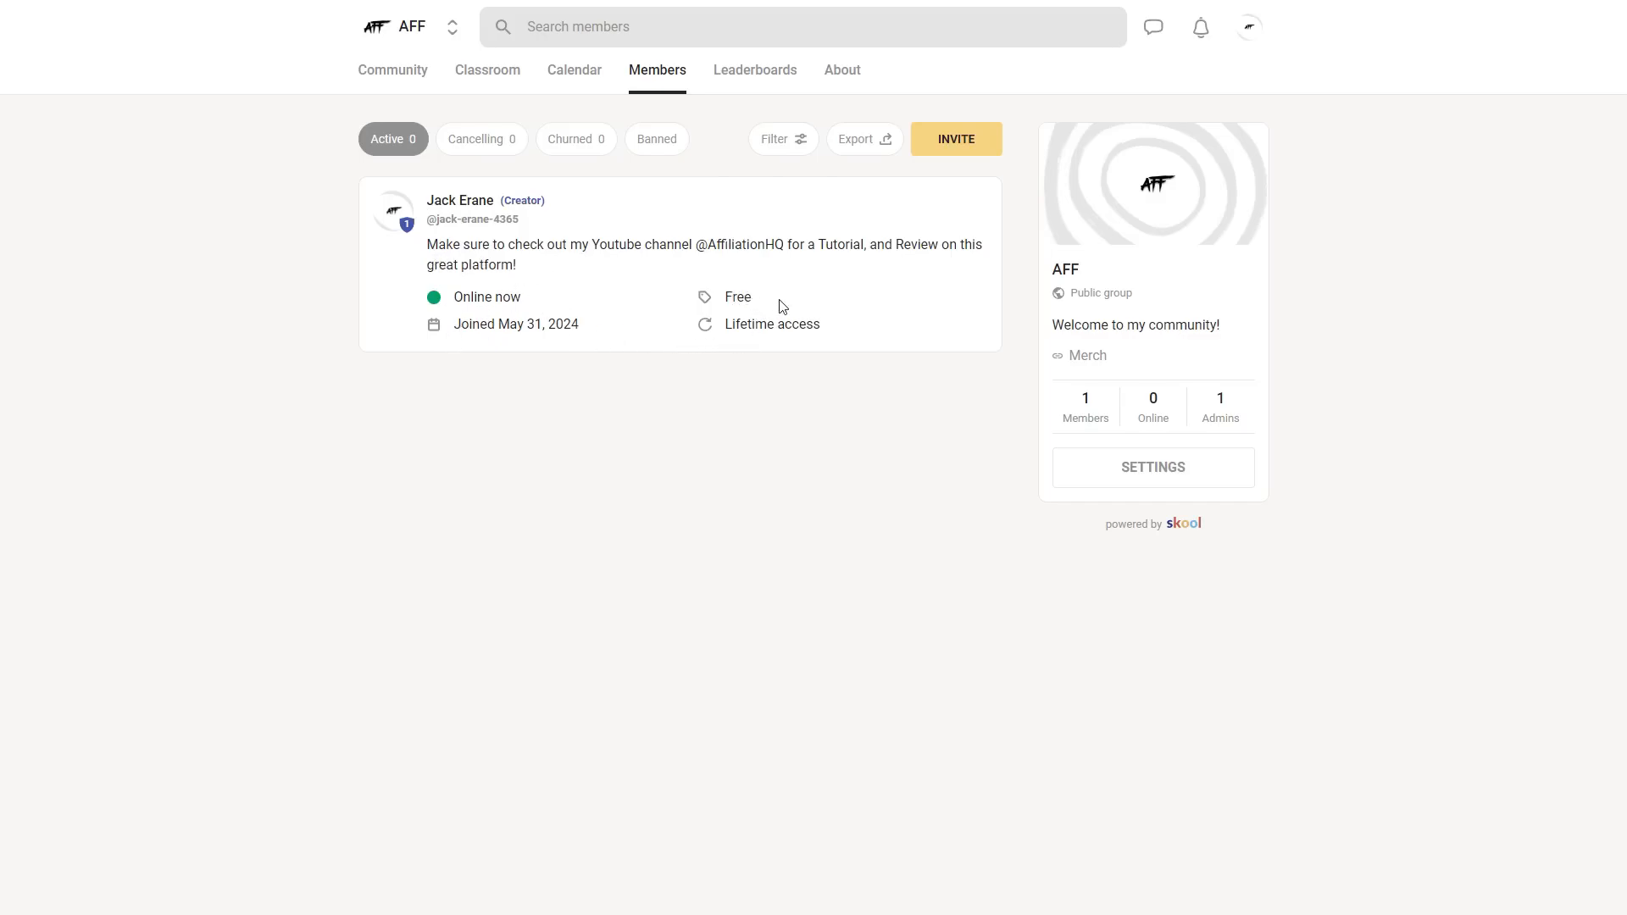
left_click(475, 151)
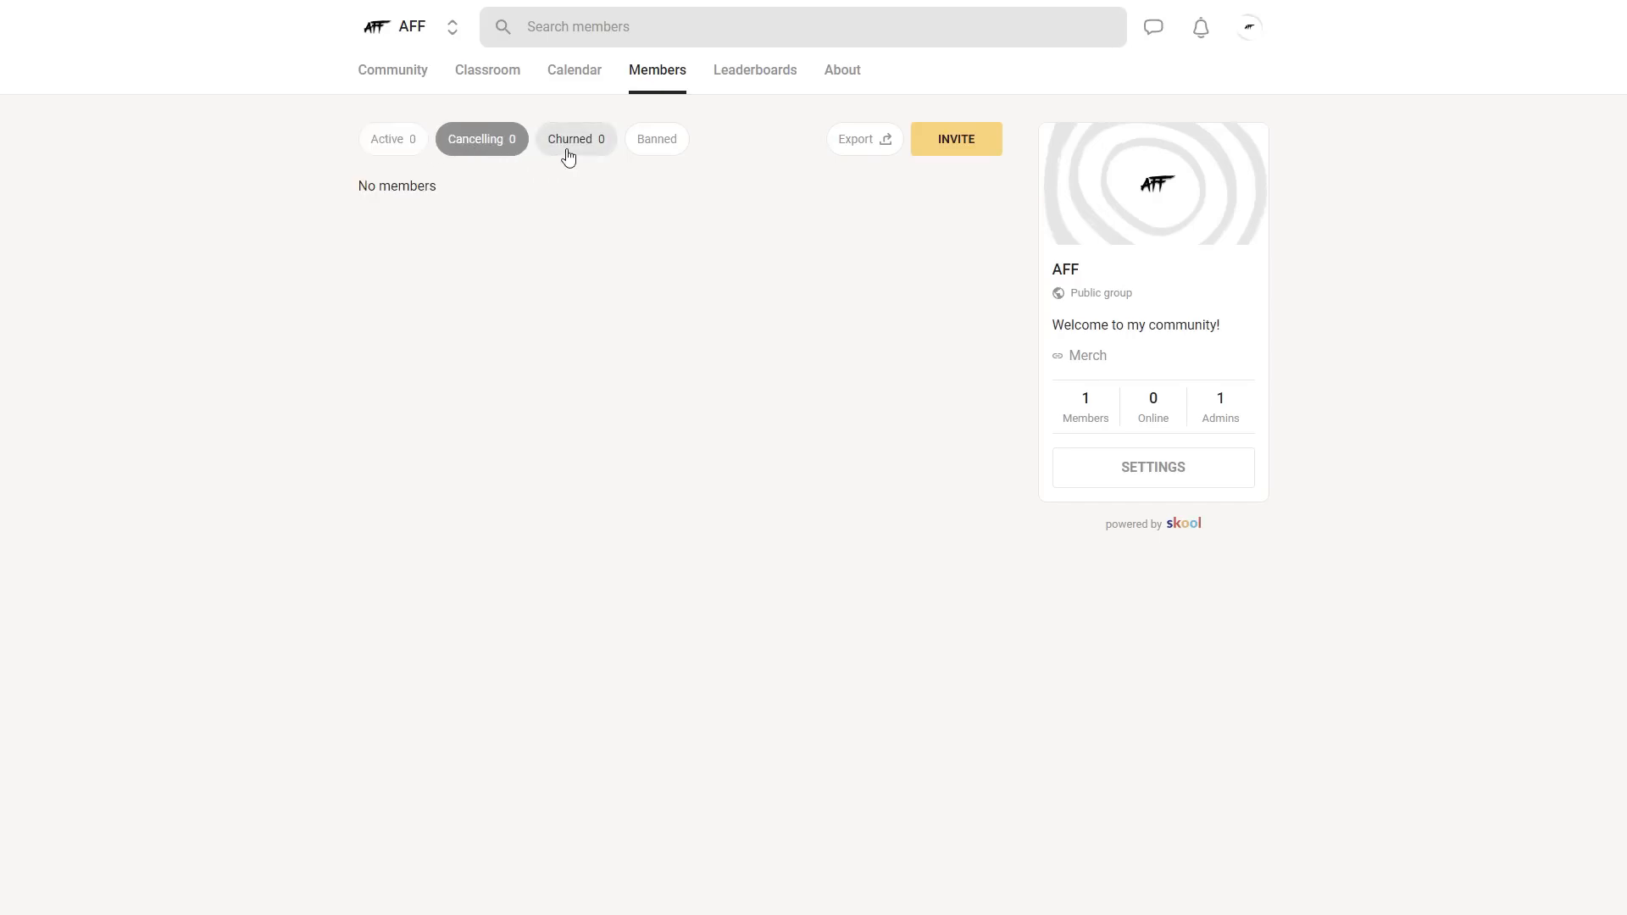
left_click(567, 151)
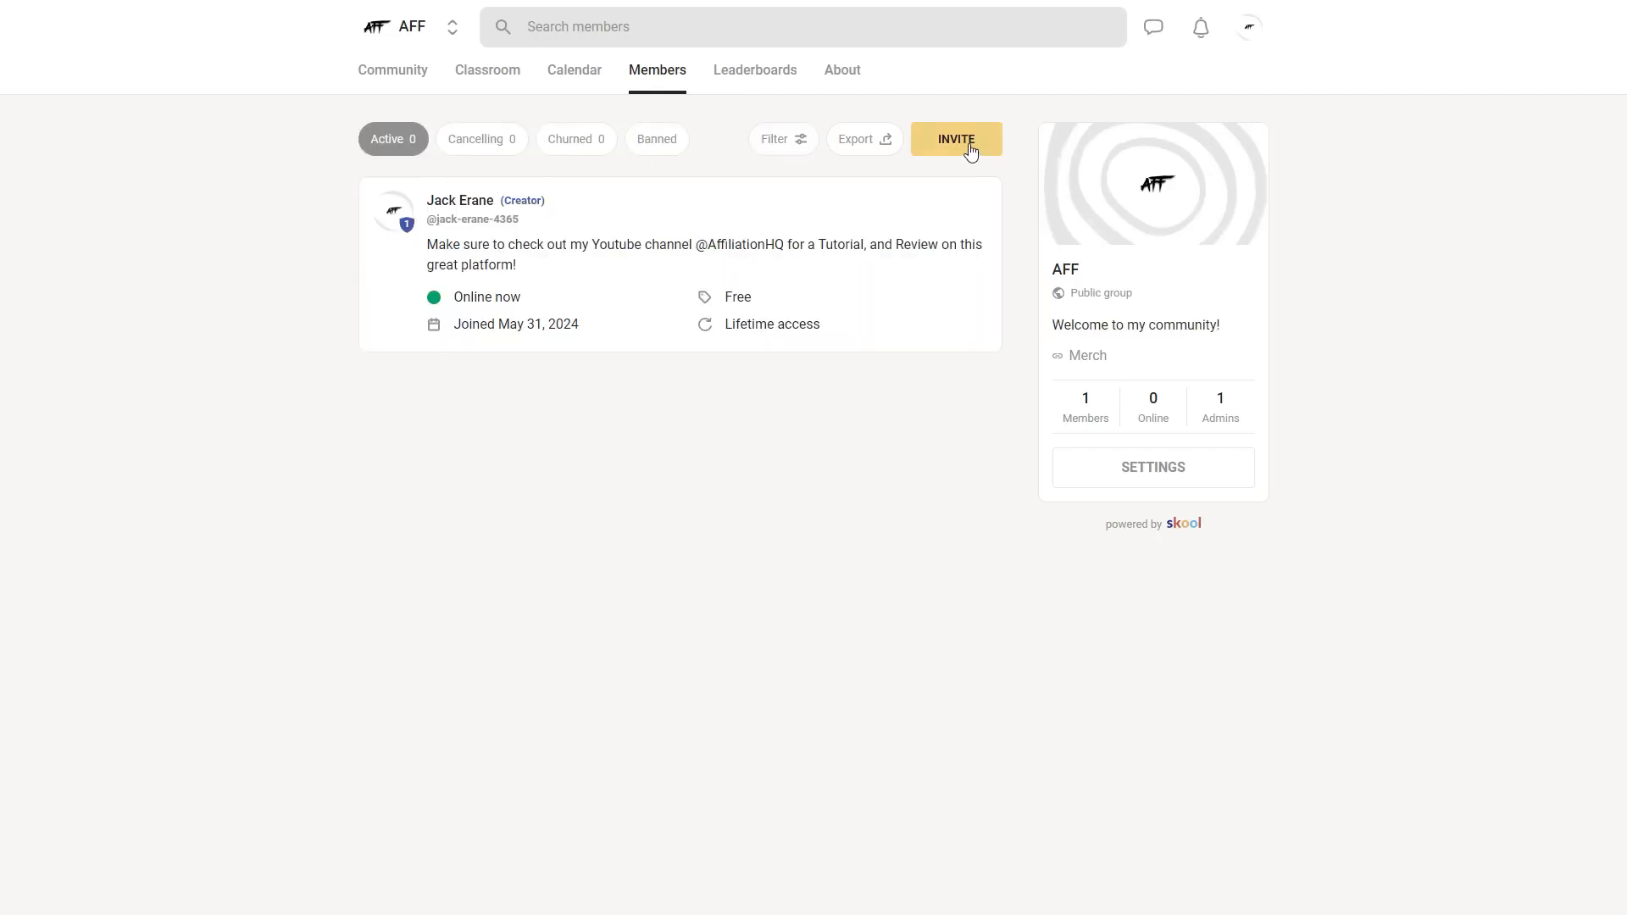
- Examine the group's invite options, including the email invitation and the invited member's course access
left_click(967, 158)
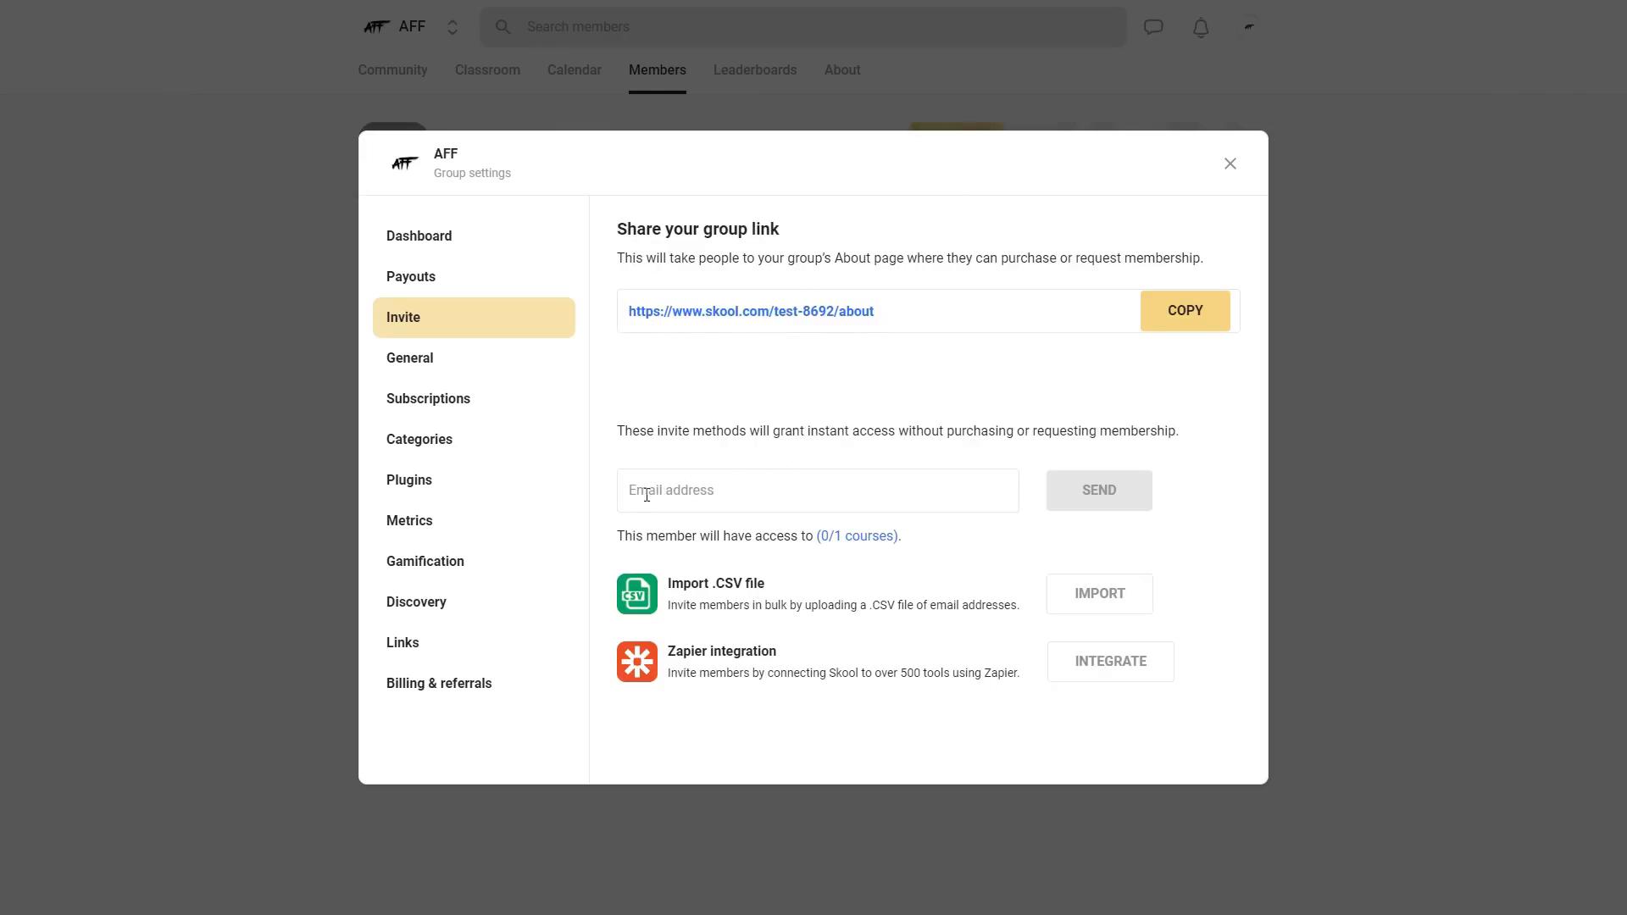
left_click(747, 496)
left_click(829, 462)
left_click(858, 537)
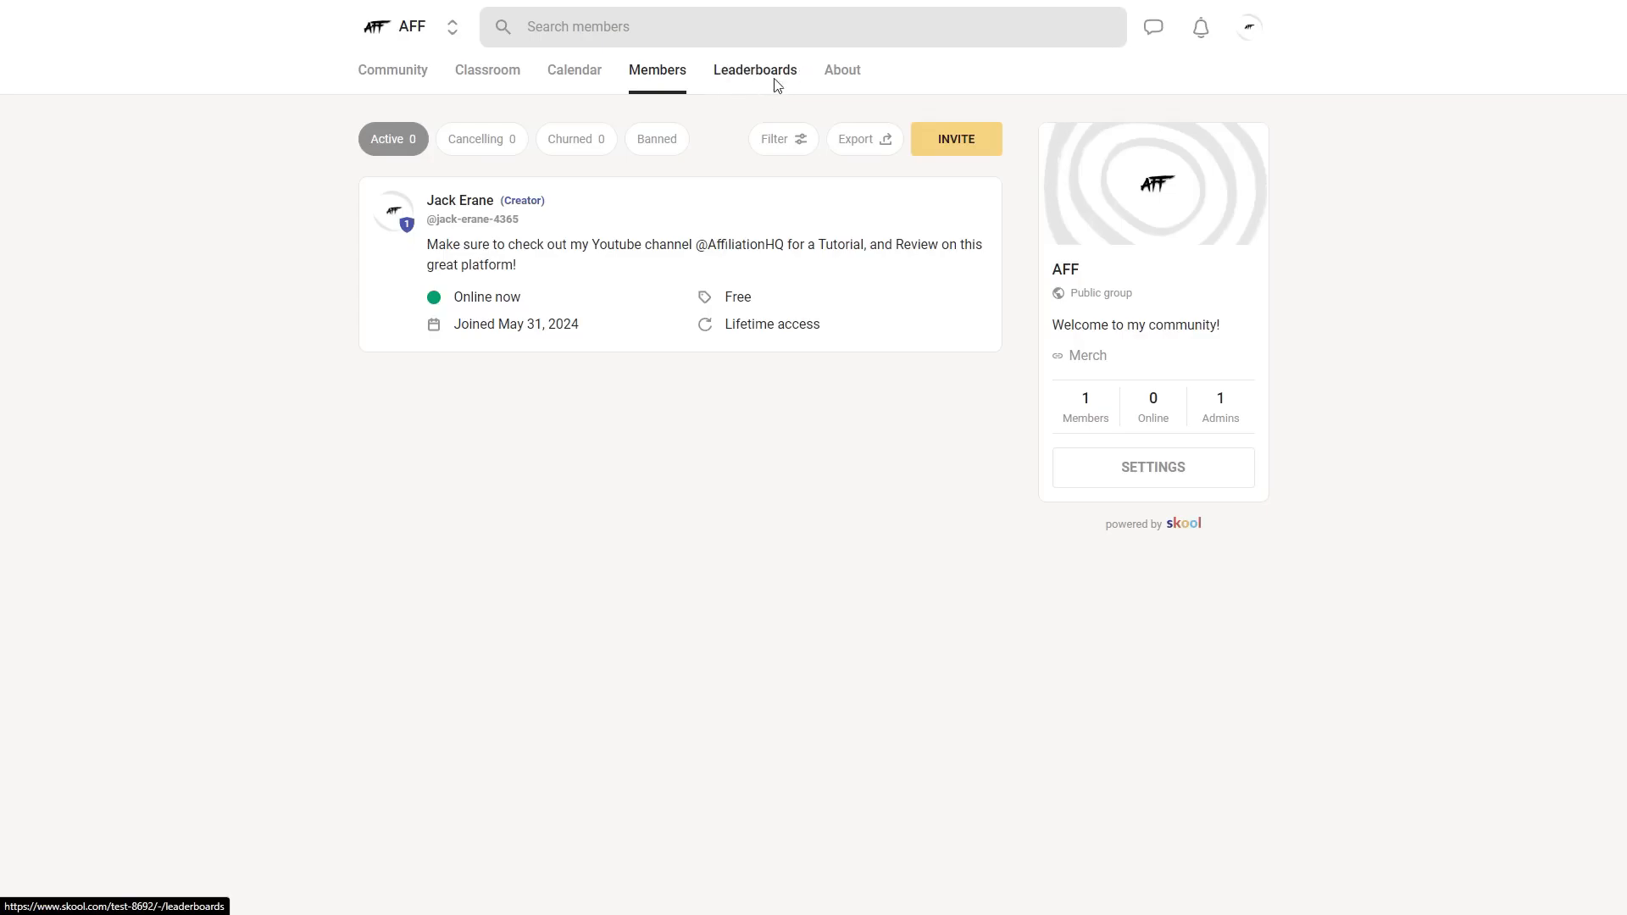
- View the group's leaderboards and open its About page
left_click(770, 75)
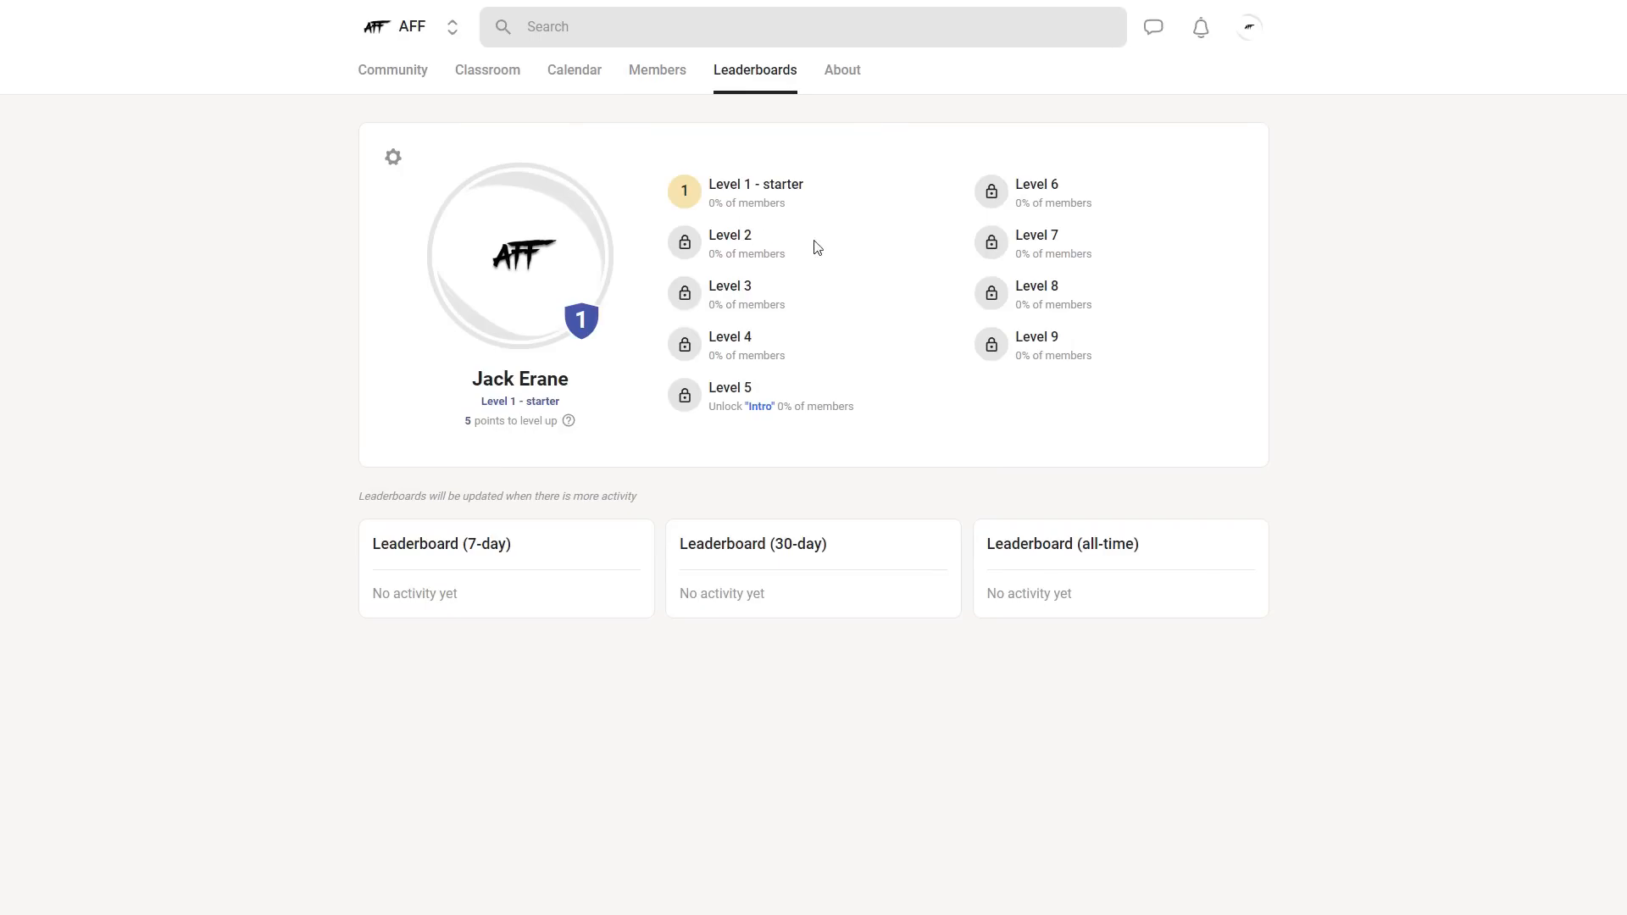
left_click(844, 74)
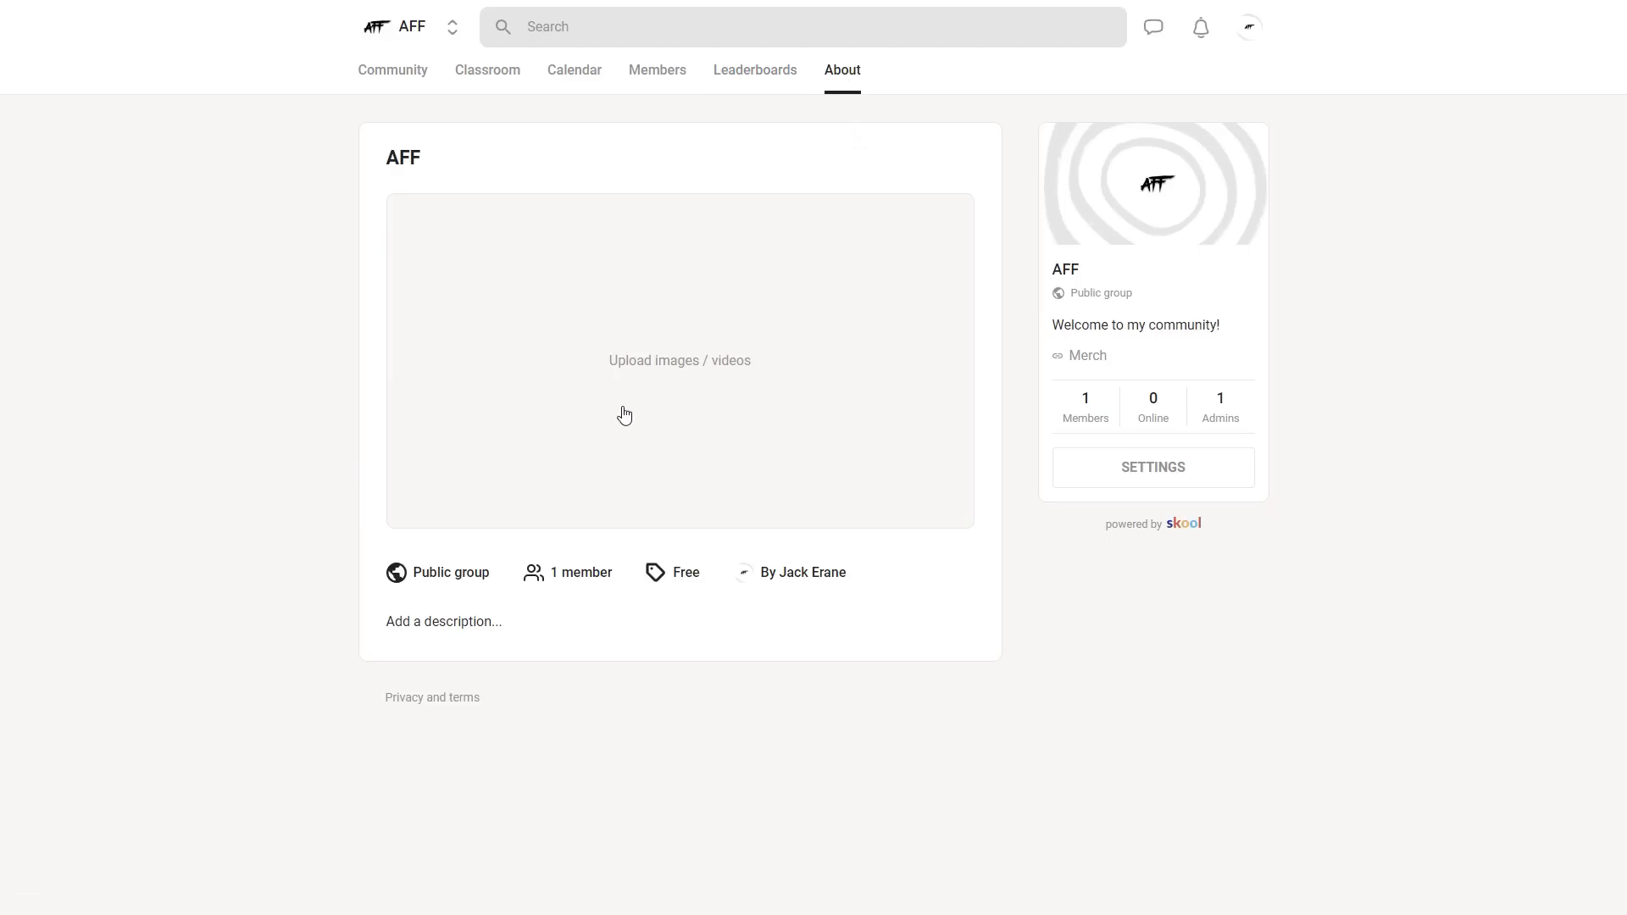